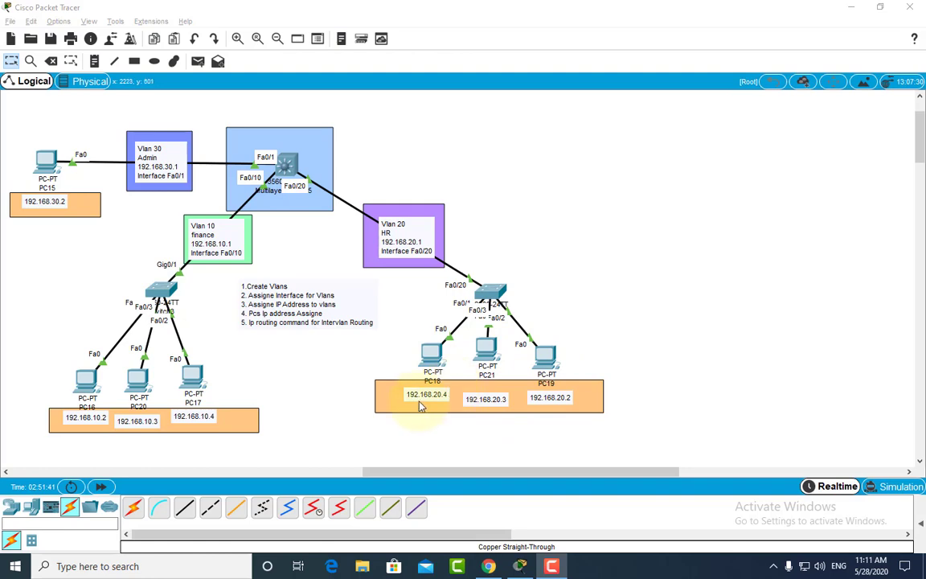
Open the Command Prompt on PC19 and recall the previous ping command to 192.168.30.2
left_click(545, 359)
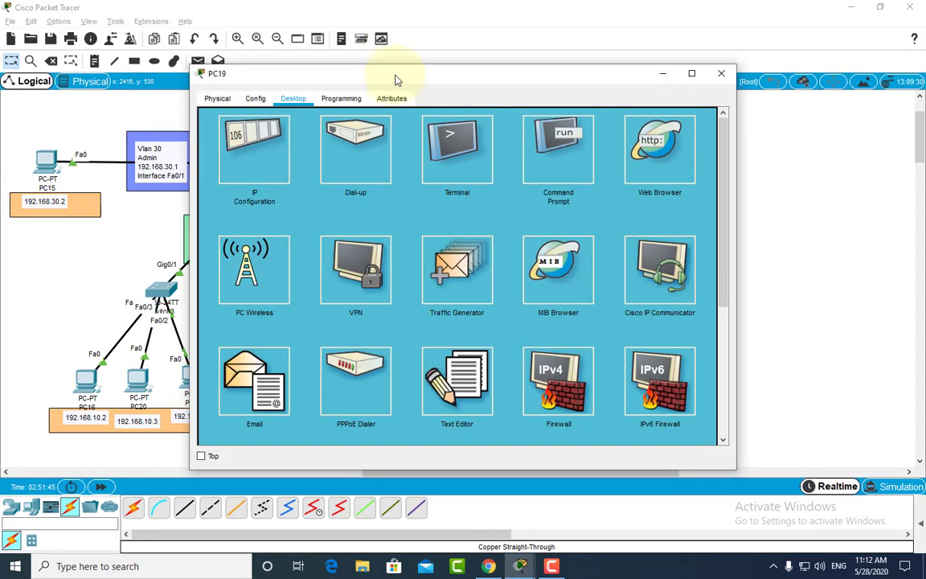
left_click_drag(399, 70, 510, 85)
left_click_drag(317, 219, 450, 211)
left_click_drag(600, 89, 676, 89)
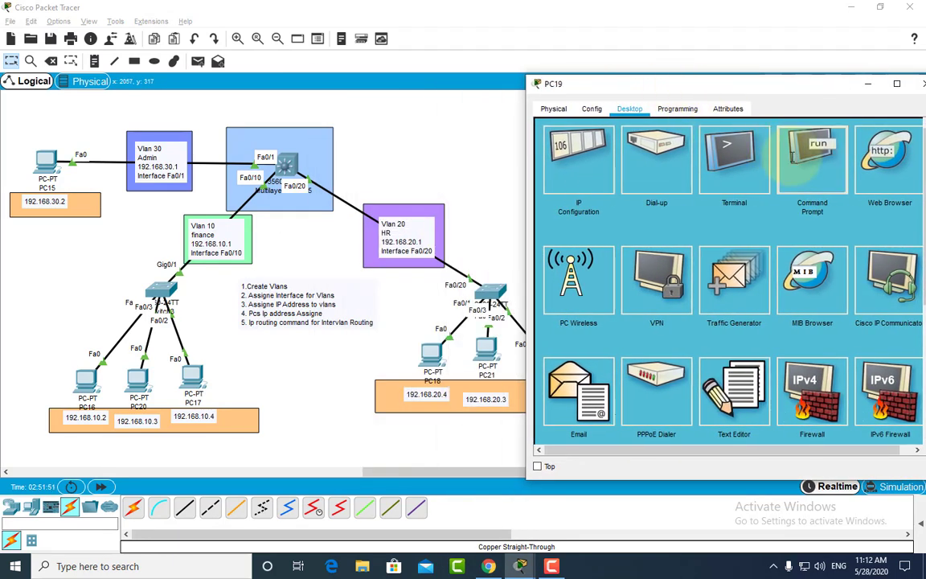
left_click(804, 157)
key("Up")
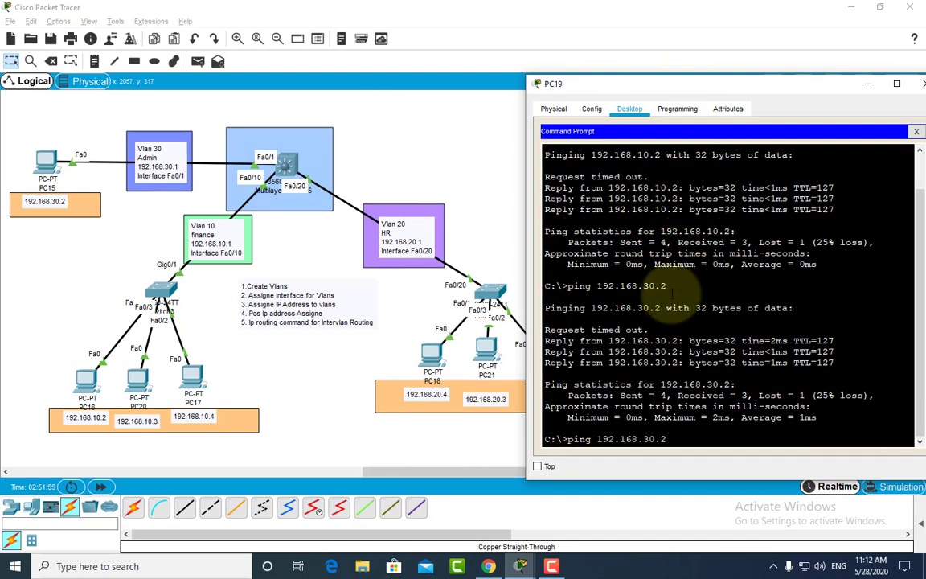
Ping 192.168.10.3 from PC18's Command Prompt to test inter-VLAN connectivity, and close the PC18 window
left_click(431, 352)
left_click(519, 120)
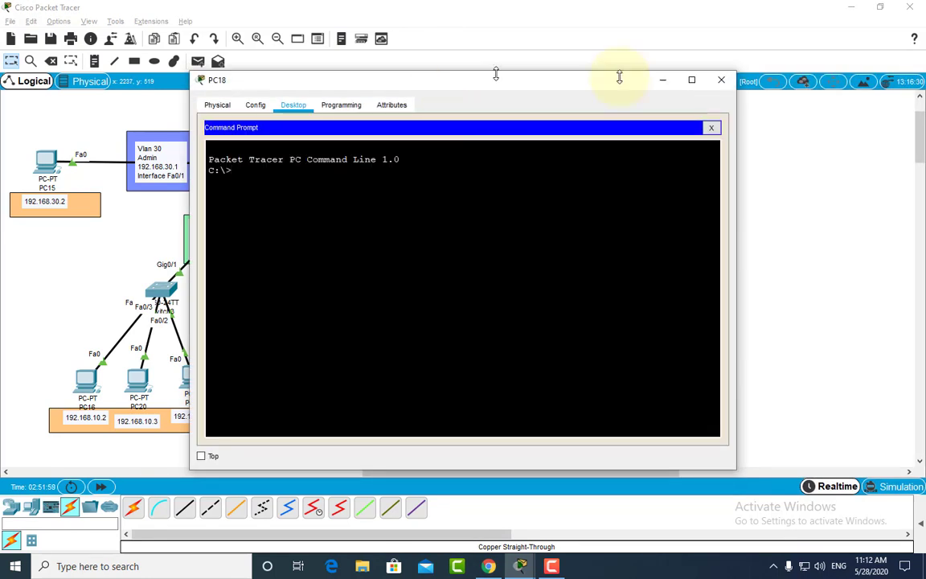
left_click_drag(527, 87, 815, 85)
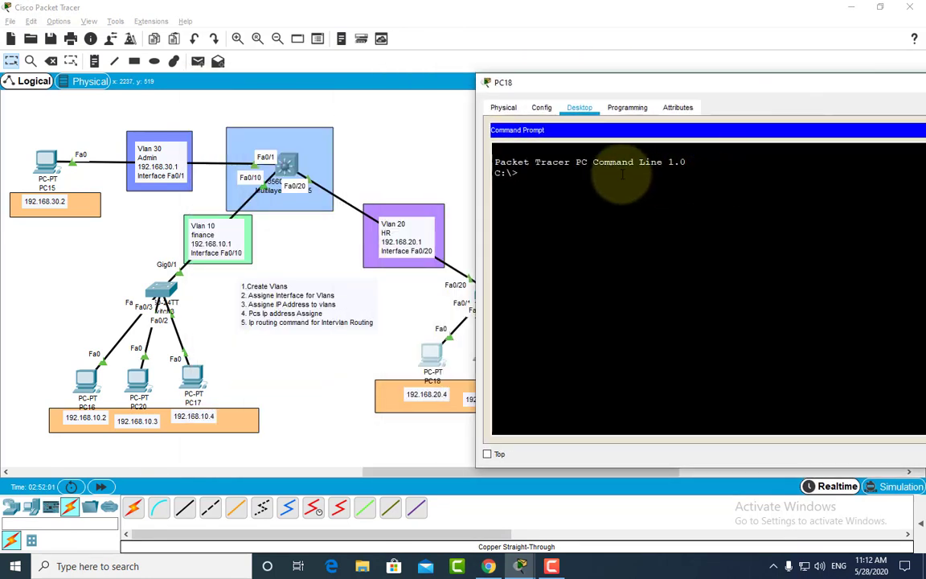
type("PI")
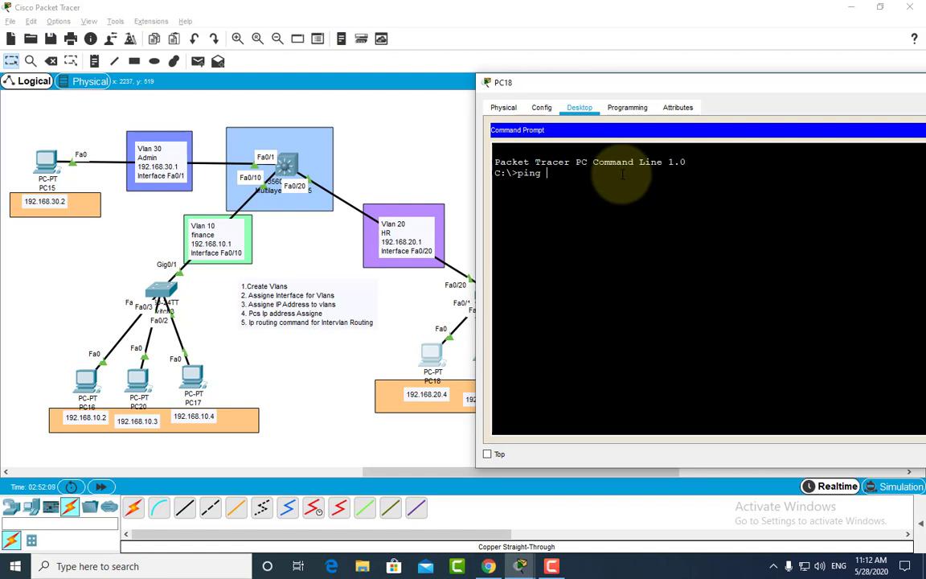
type("ng 192.168.10.3")
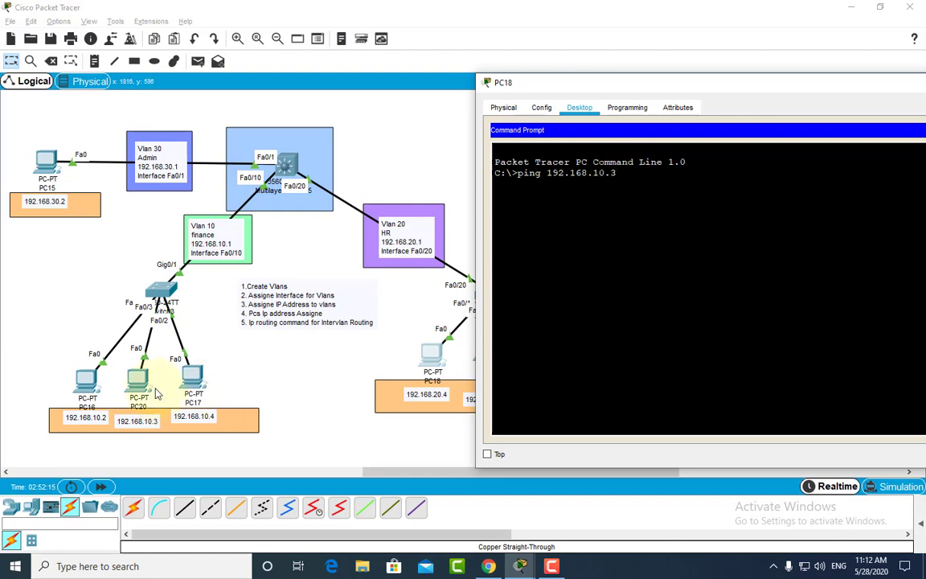
key("Return")
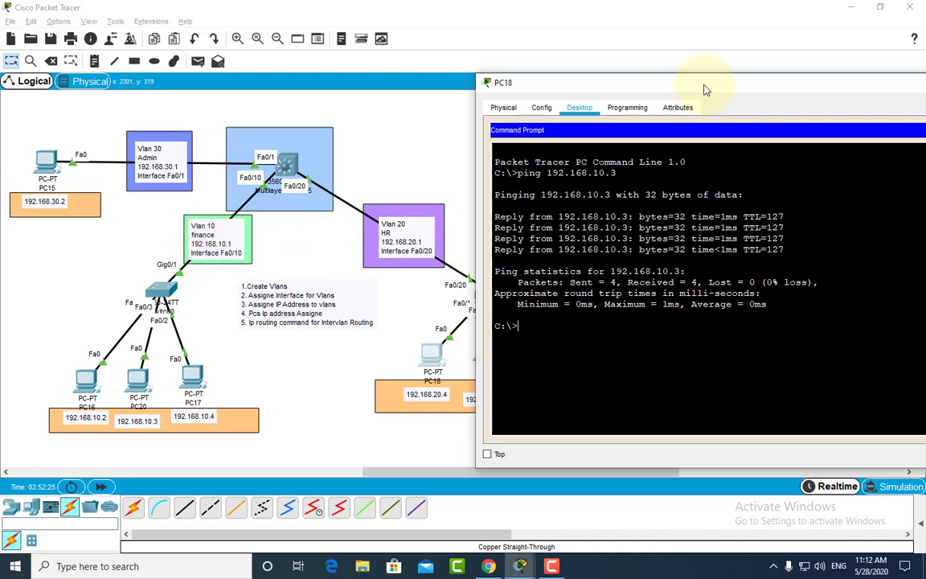
left_click_drag(704, 86, 628, 90)
left_click_drag(773, 95, 702, 95)
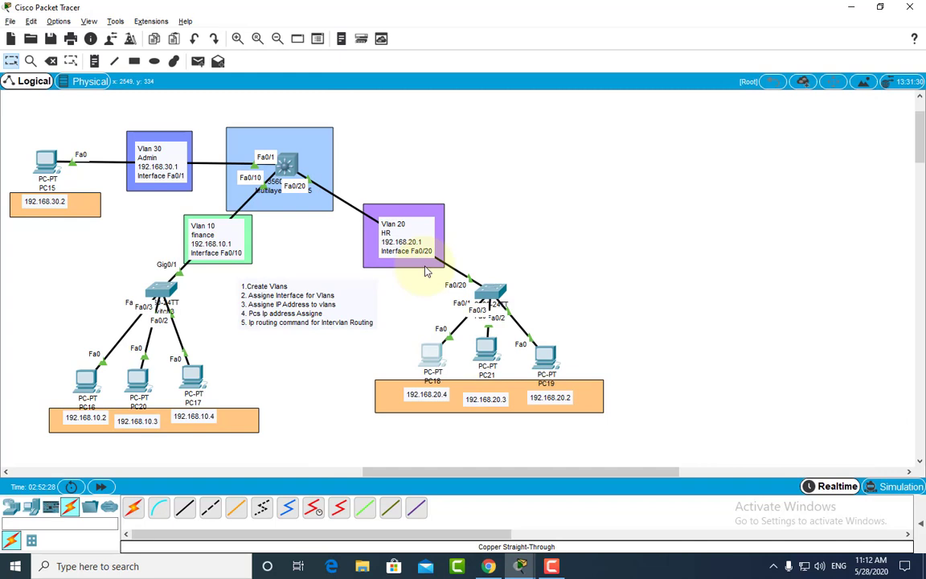
left_click(859, 86)
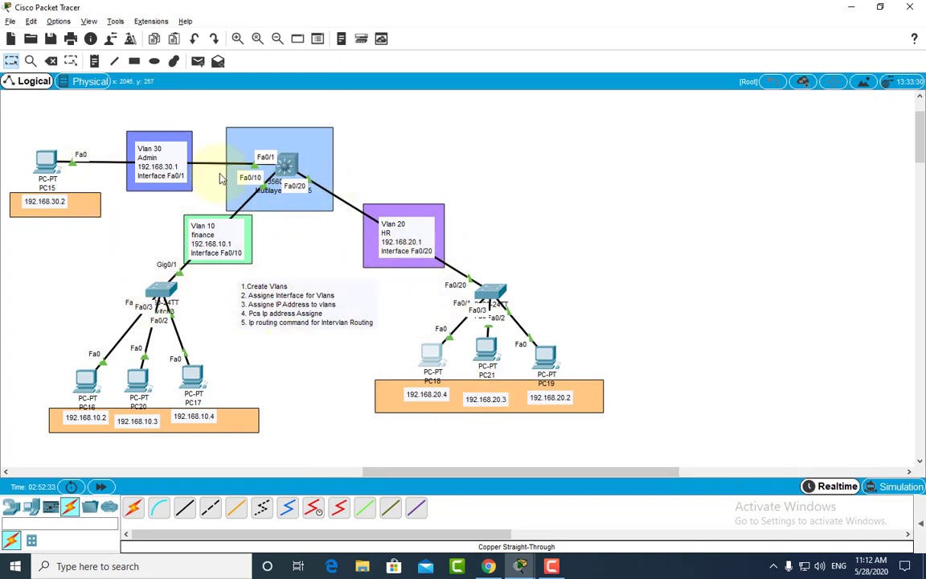
Add an ISR4321 router in the empty workspace area above and to the right of the Vlan 20 box
left_click(12, 515)
left_click(133, 507)
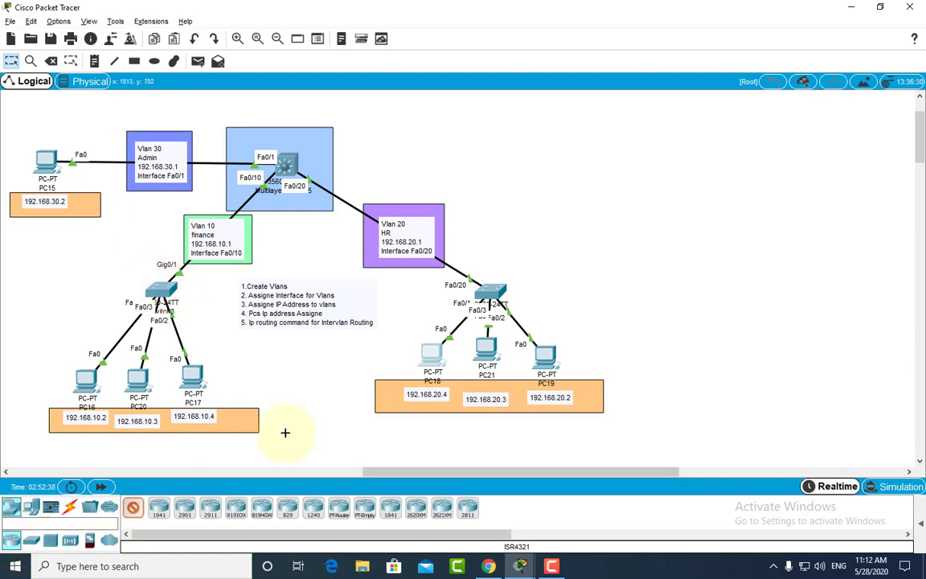
left_click(549, 125)
left_click_drag(551, 127, 576, 133)
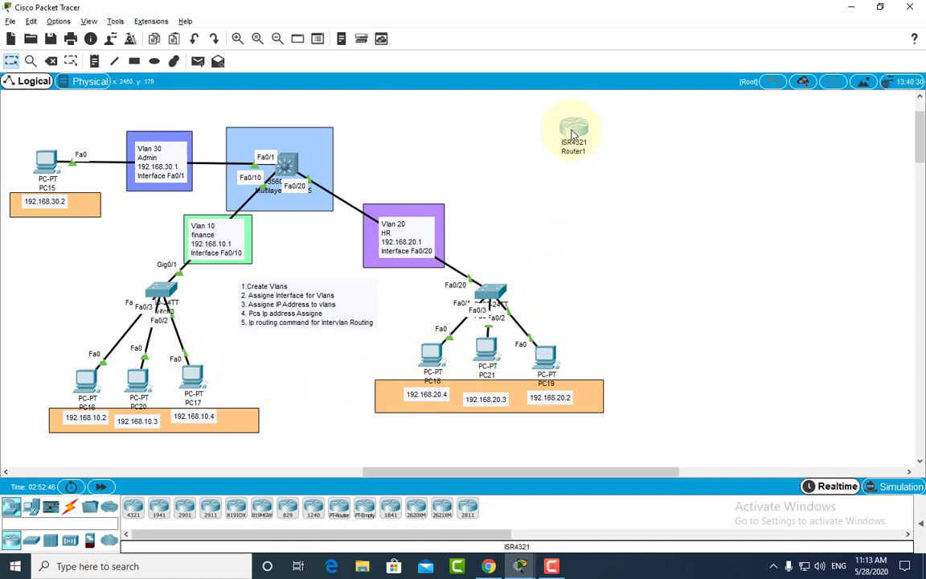
Add a Server-PT end device to the right of the ISR4321 router, leaving space between them
left_click(36, 515)
left_click(210, 508)
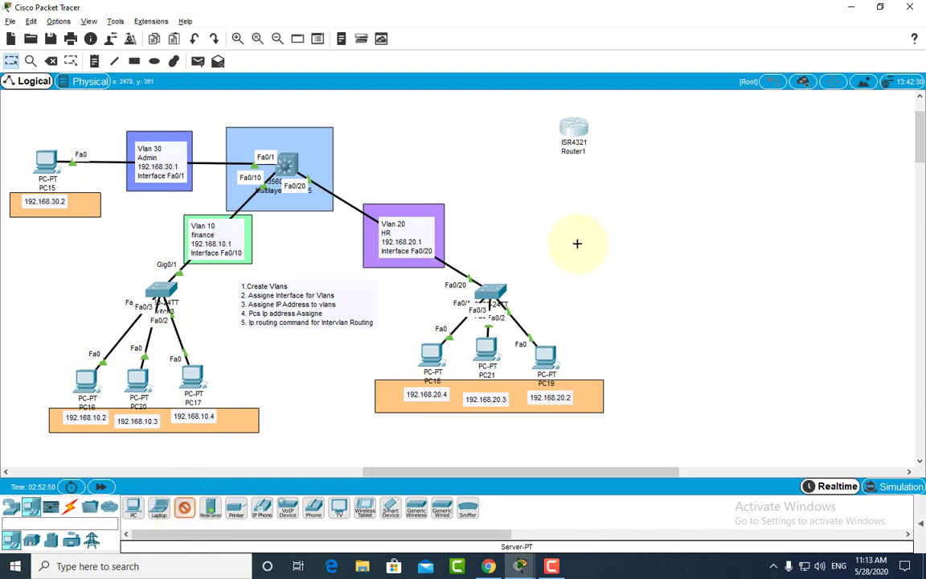
left_click(649, 124)
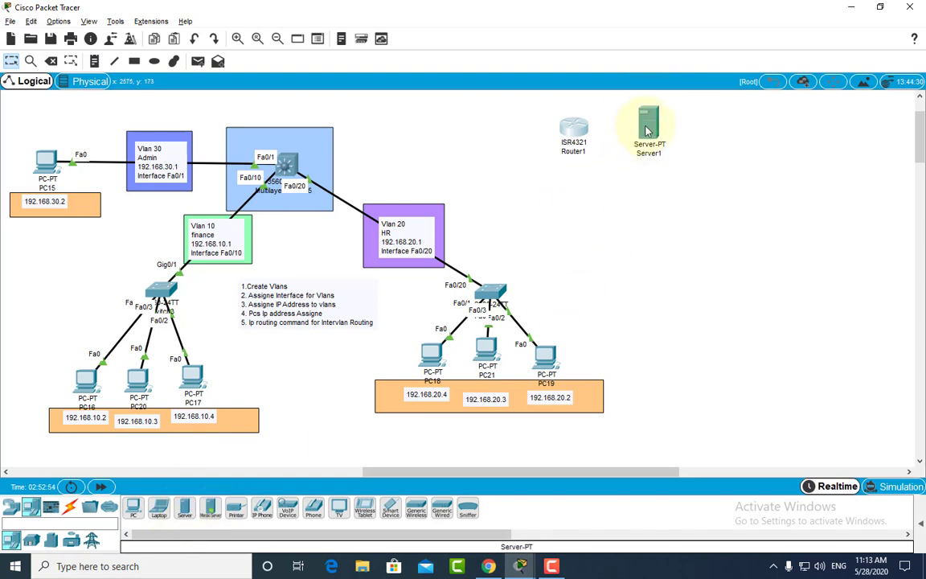
left_click_drag(650, 130, 688, 126)
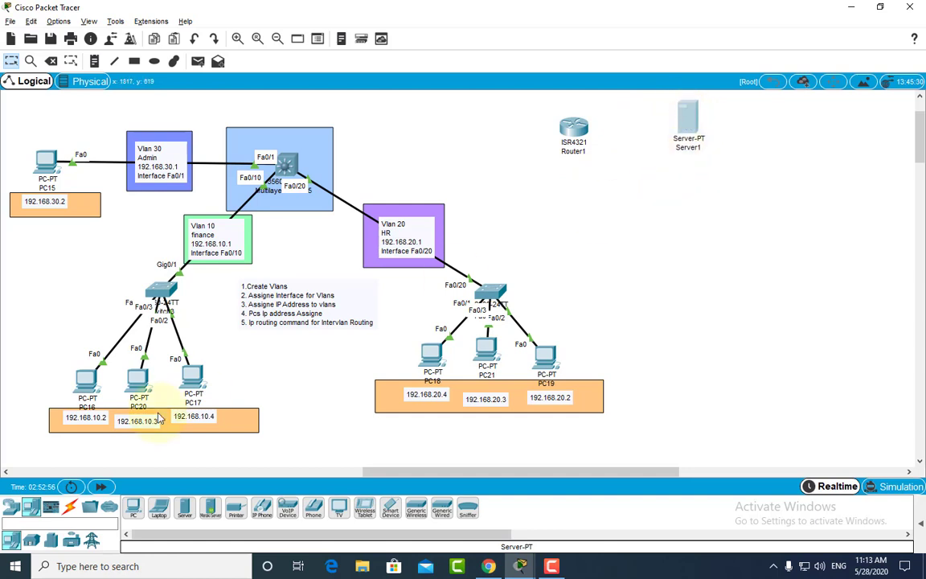
Connect the router's GigabitEthernet0/0/1 port to the server's Fa0 port with a Copper Cross-Over cable
left_click(70, 507)
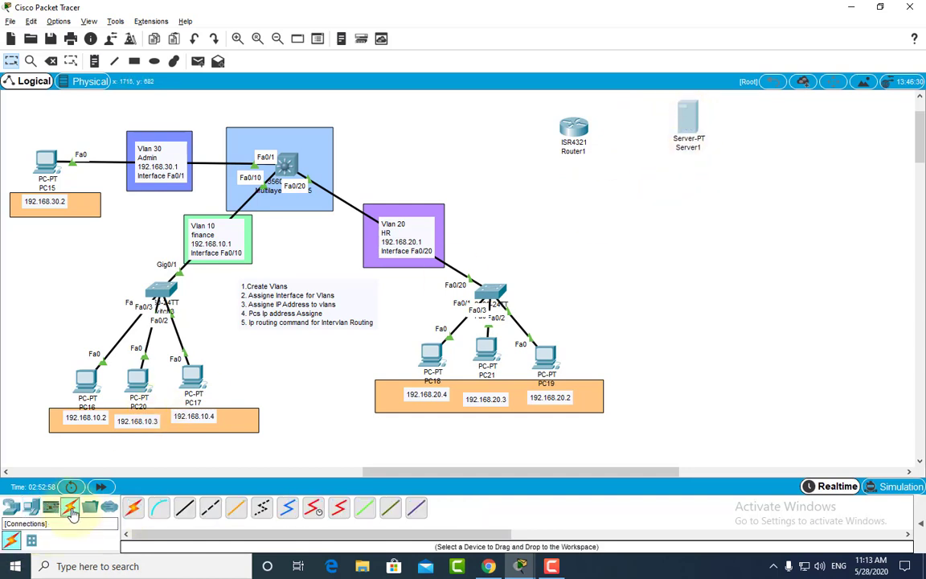
left_click(208, 511)
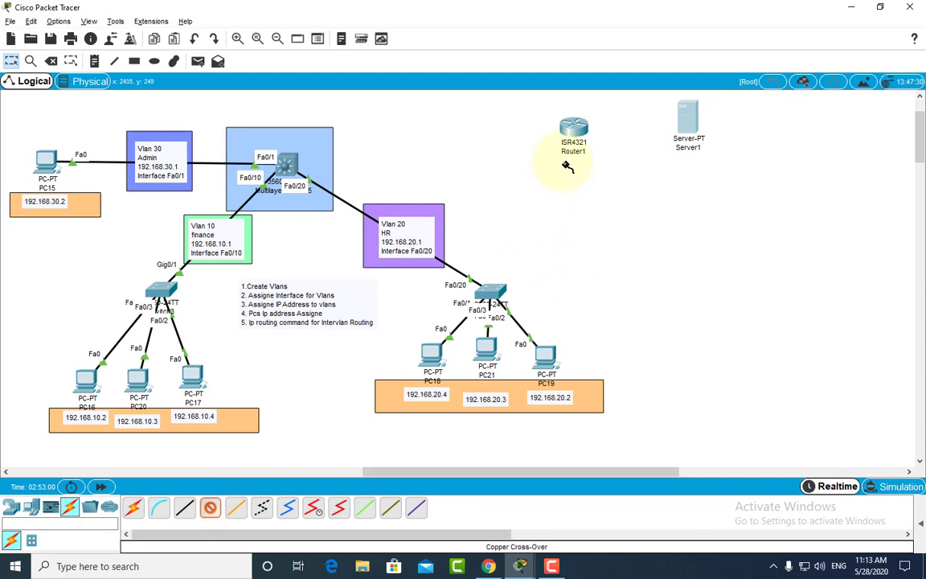
left_click(572, 128)
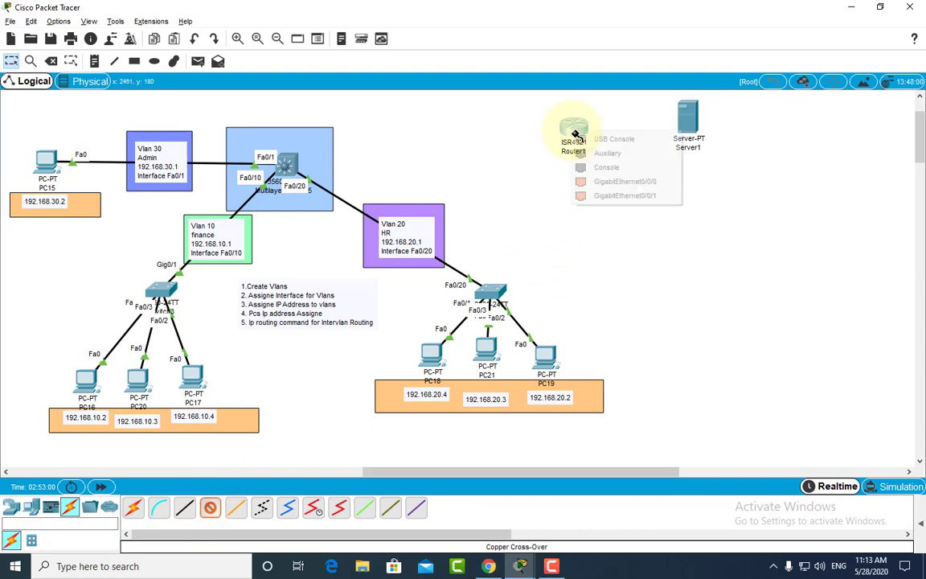
left_click(615, 195)
left_click(690, 124)
left_click(711, 130)
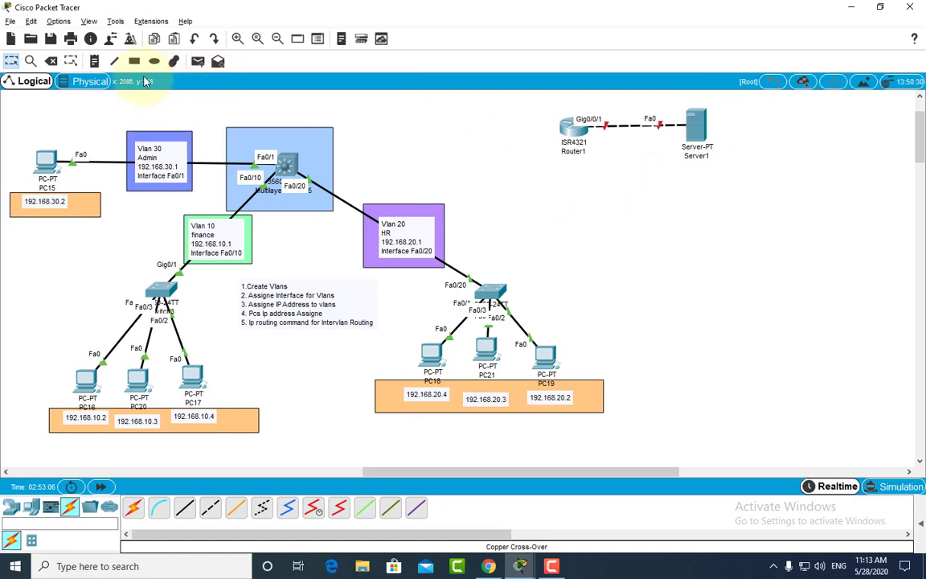
Place a note reading 200.10.10.1 above the router's end of the server link
left_click(94, 61)
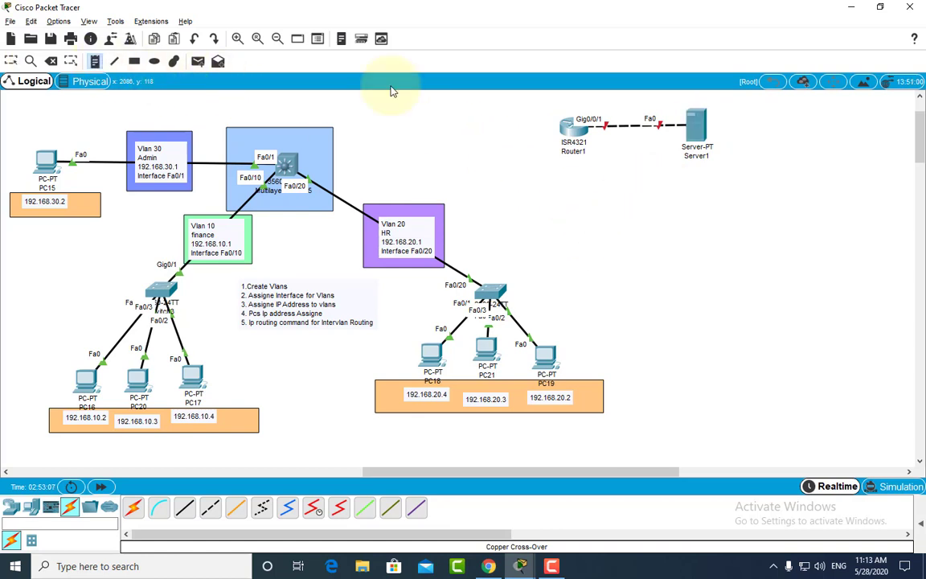
left_click(579, 104)
type("2")
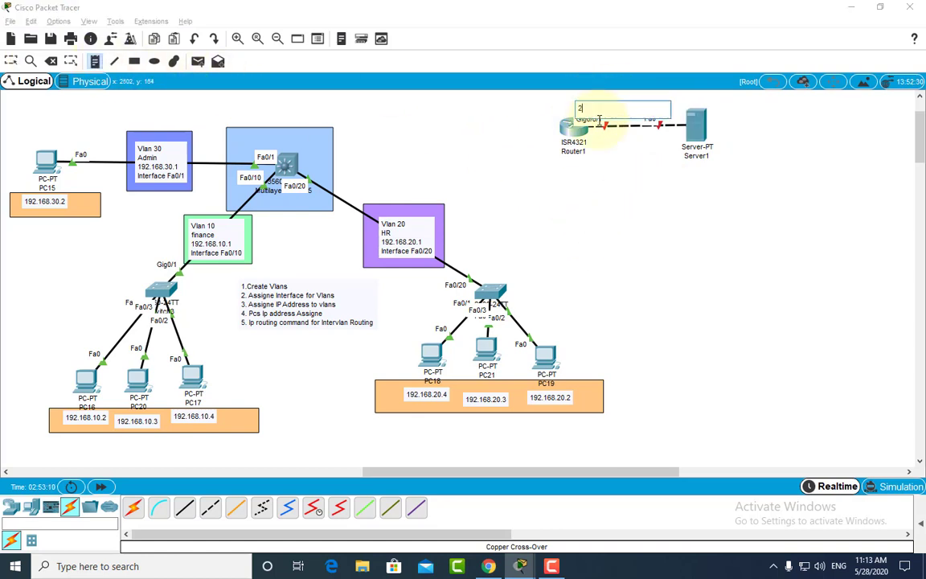
type("00.10.10.1")
key("Escape")
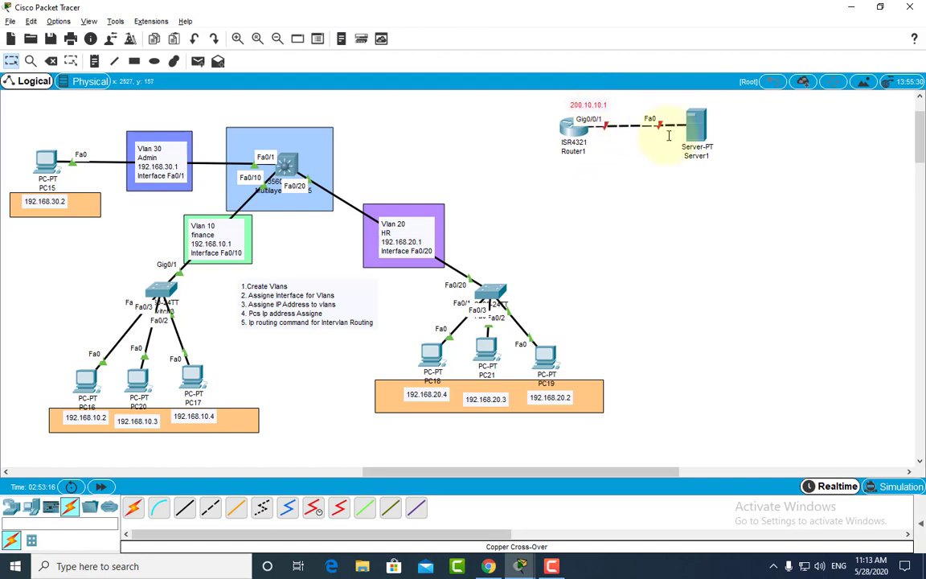
Move the server farther from the router, shift the 200.10.10.1 note above the server's end of the link, and copy its text
left_click_drag(697, 125, 754, 127)
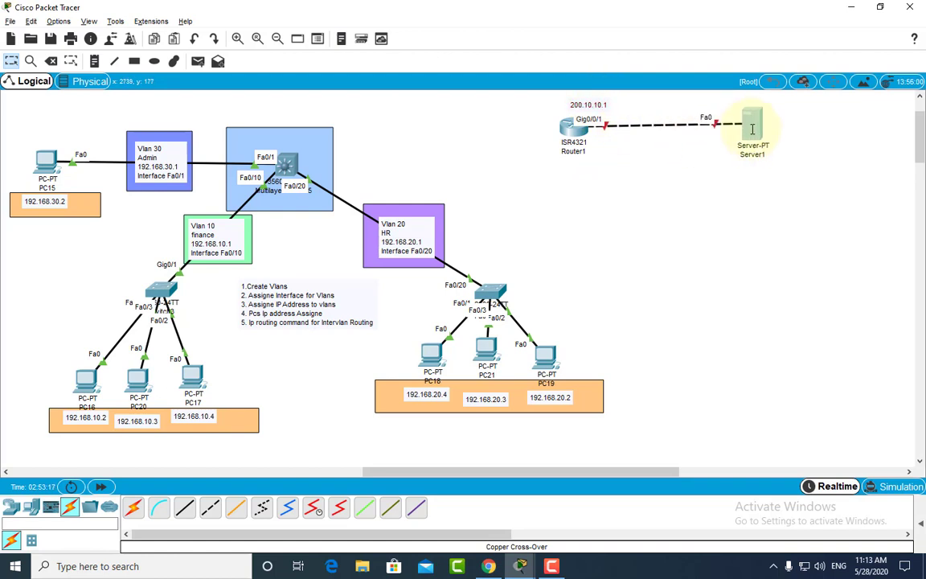
left_click(591, 105)
left_click(588, 104)
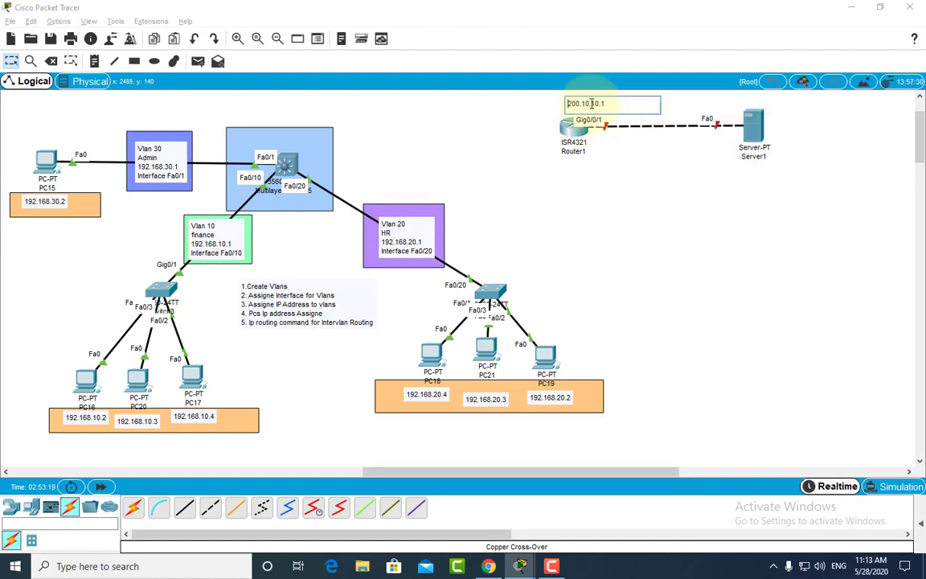
key("Escape")
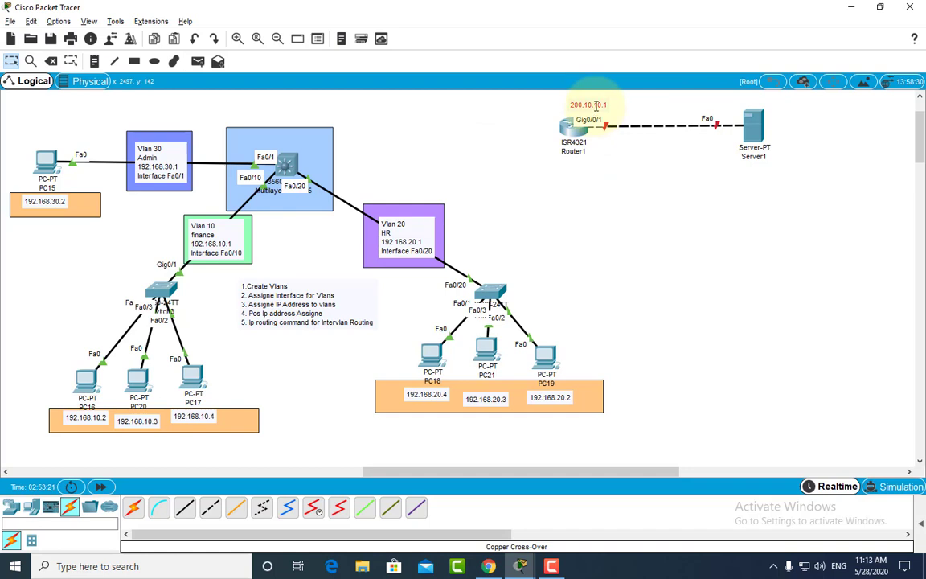
left_click_drag(597, 105, 641, 143)
left_click(645, 145)
left_click_drag(598, 109, 685, 104)
key("ctrl+c")
left_click(740, 105)
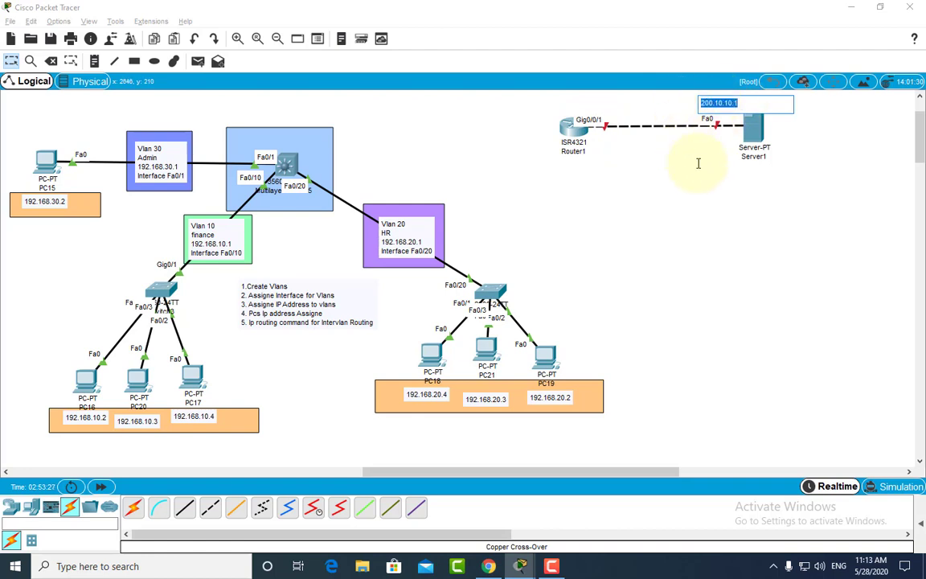
left_click(701, 160)
Paste the copied address 200.10.10.1 into a new note above the router's Gig0/0/1 port
left_click(94, 61)
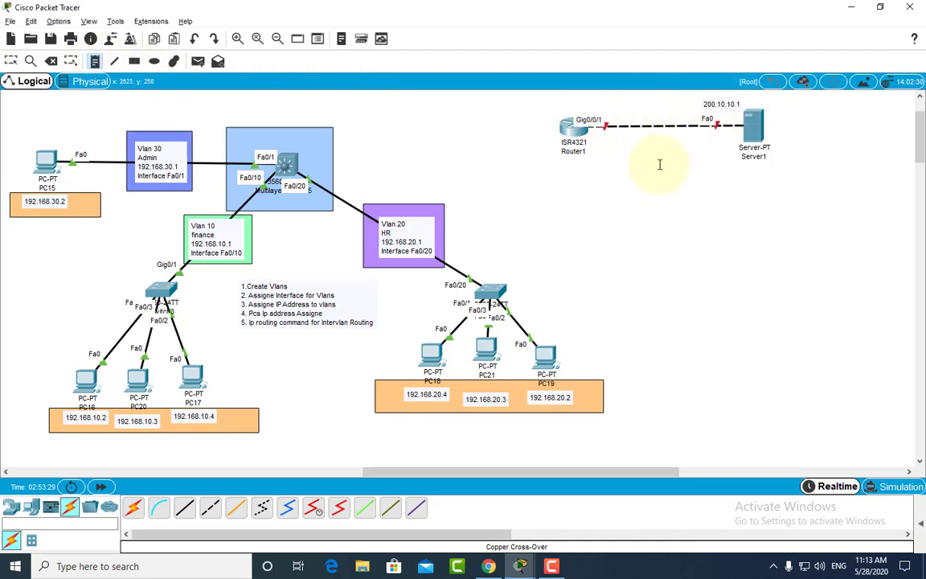
left_click(587, 106)
key("ctrl+v")
key("Escape")
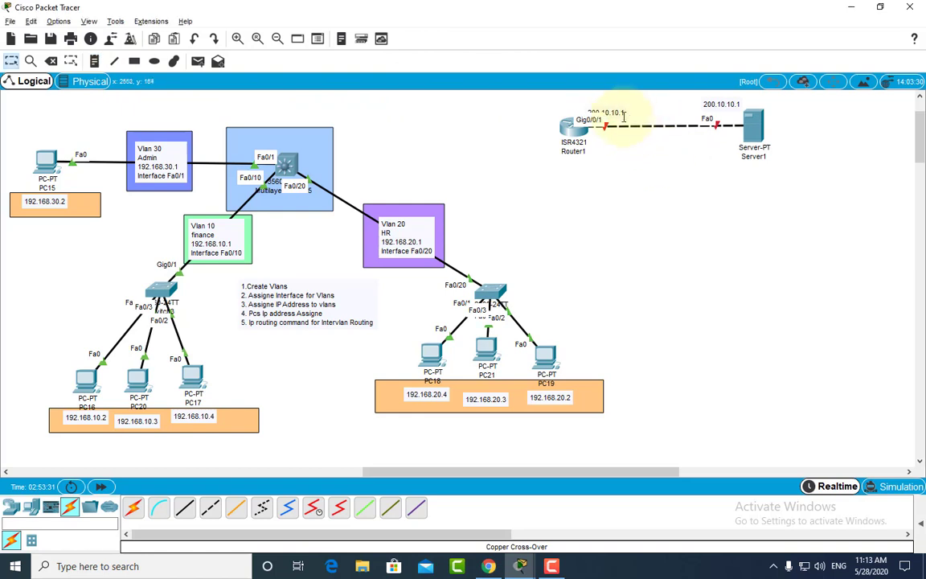
Change the server's address note to 200.10.10.2 and align both address notes above the ends of the link
double_click(738, 104)
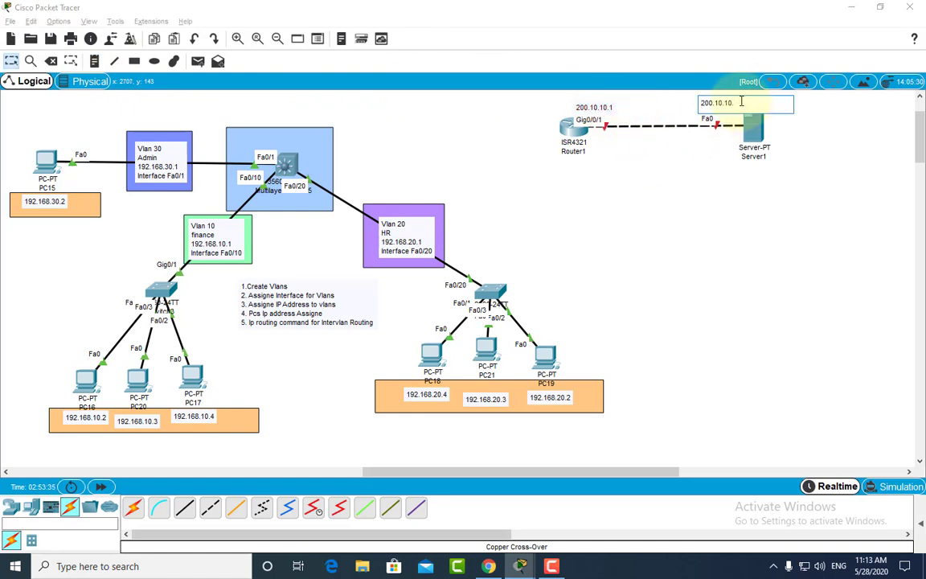
key("Escape")
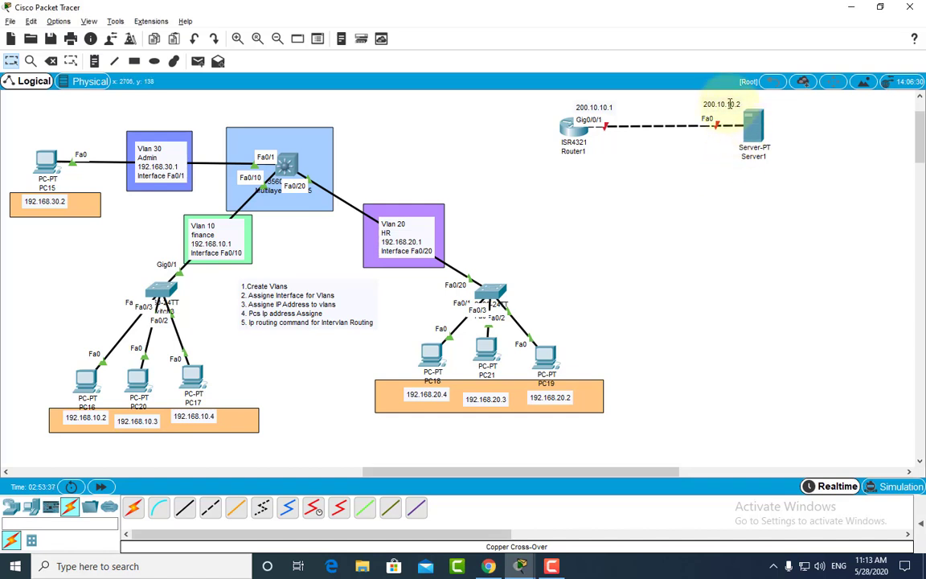
left_click_drag(734, 106, 725, 99)
left_click_drag(595, 106, 602, 104)
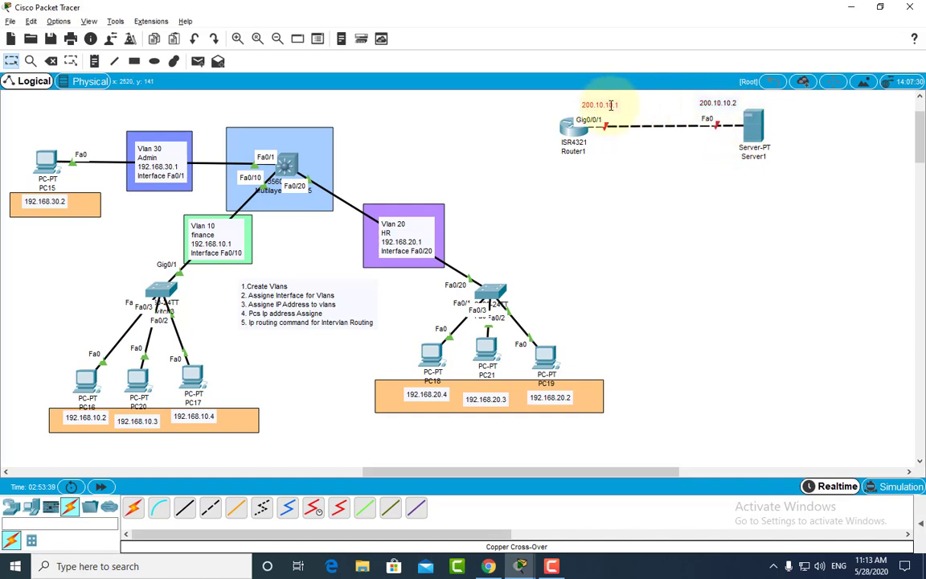
left_click_drag(713, 101, 718, 102)
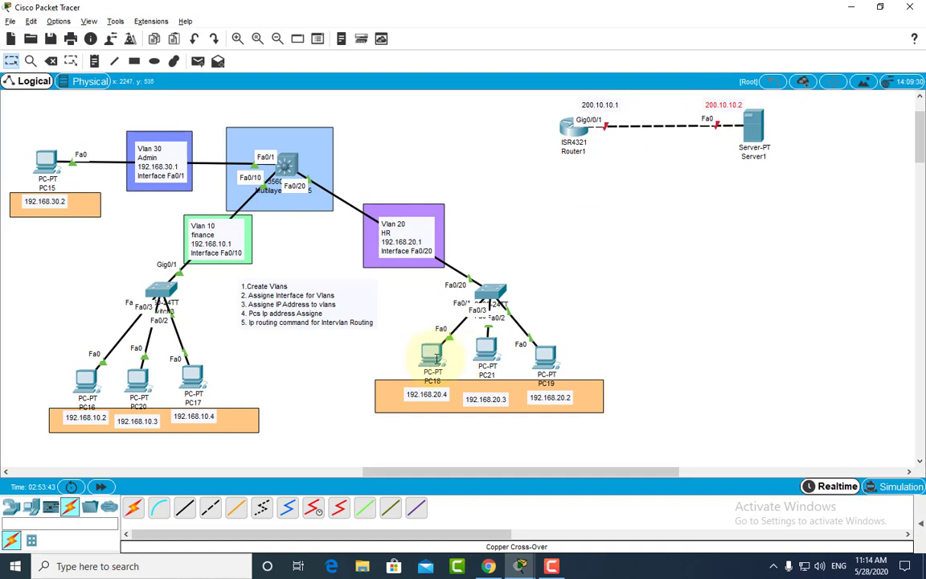
left_click(754, 135)
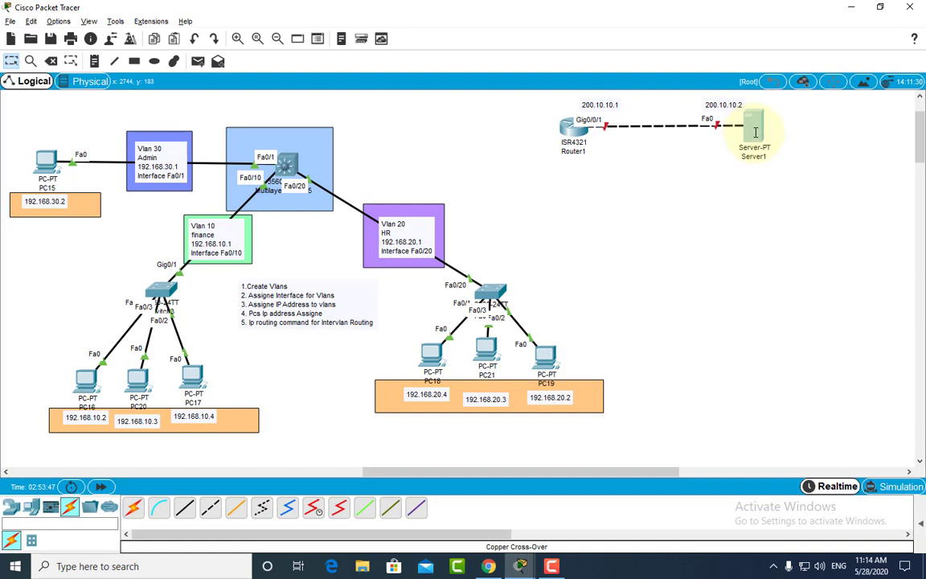
left_click_drag(756, 133, 756, 132)
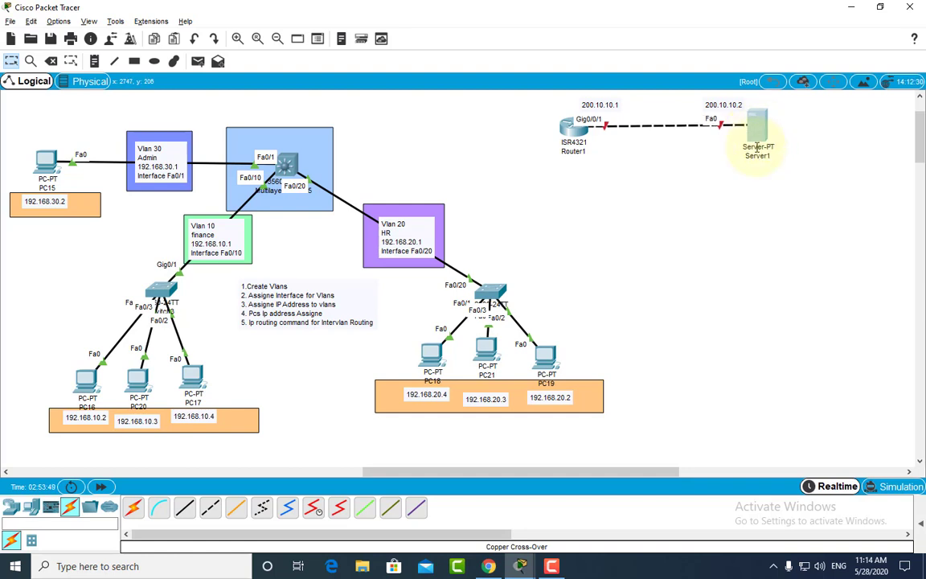
mouse_move(756, 147)
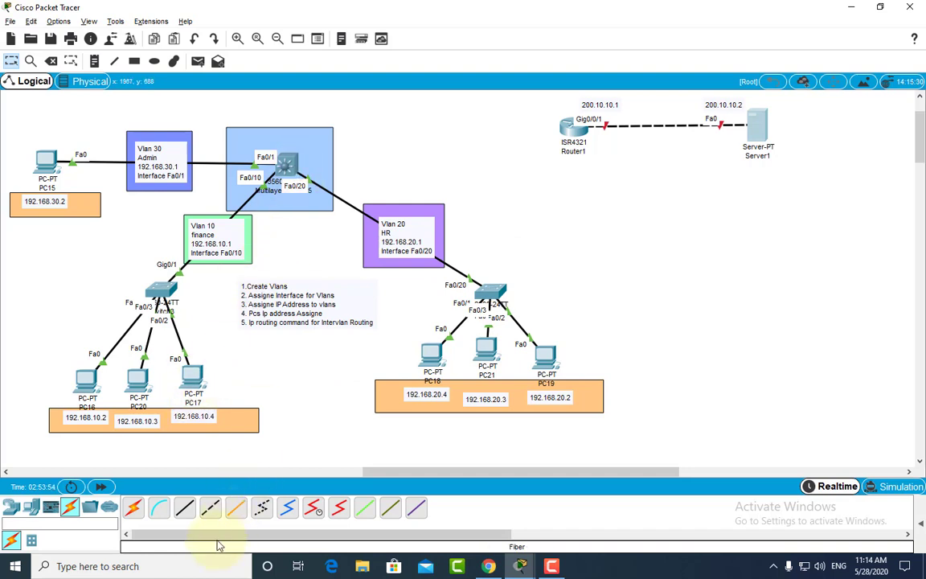
Connect the multilayer switch's GigabitEthernet0/1 to the router's GigabitEthernet0/0/0 with a copper straight-through cable, and shift the router slightly toward the switch
left_click(184, 507)
left_click(287, 166)
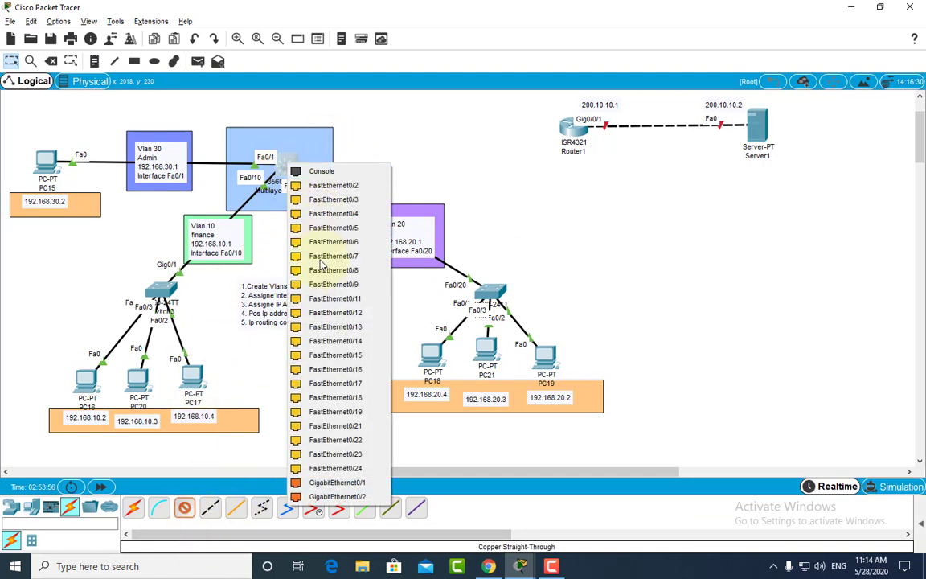
left_click(316, 485)
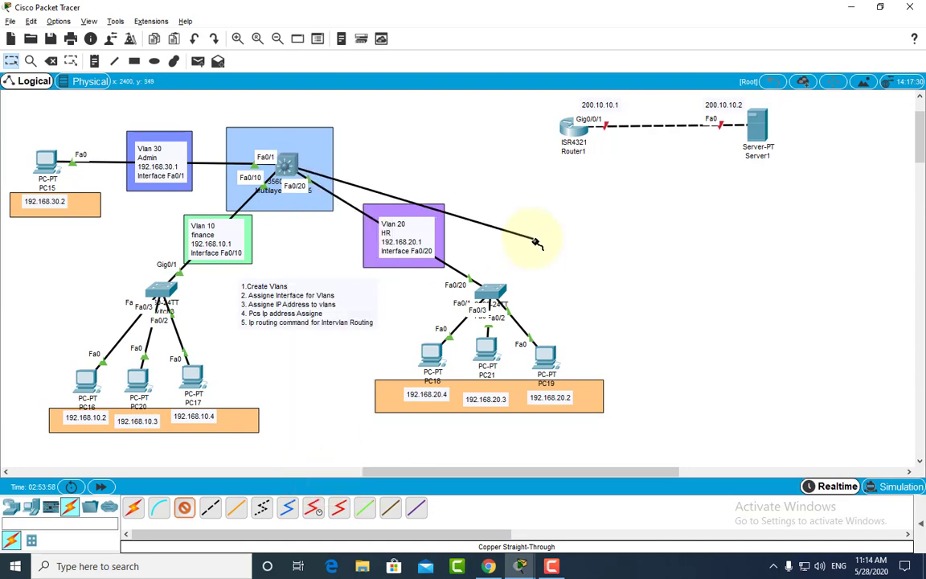
left_click(567, 129)
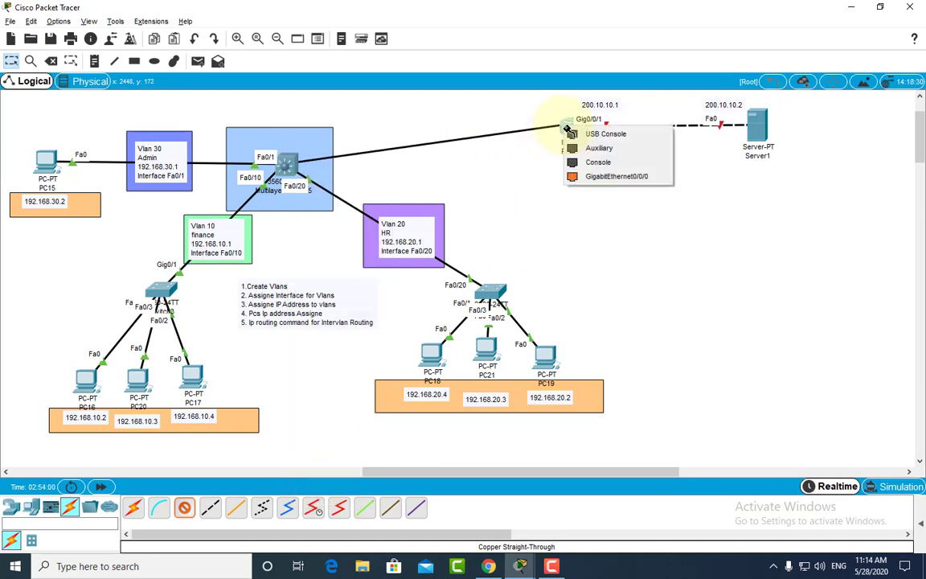
left_click(597, 183)
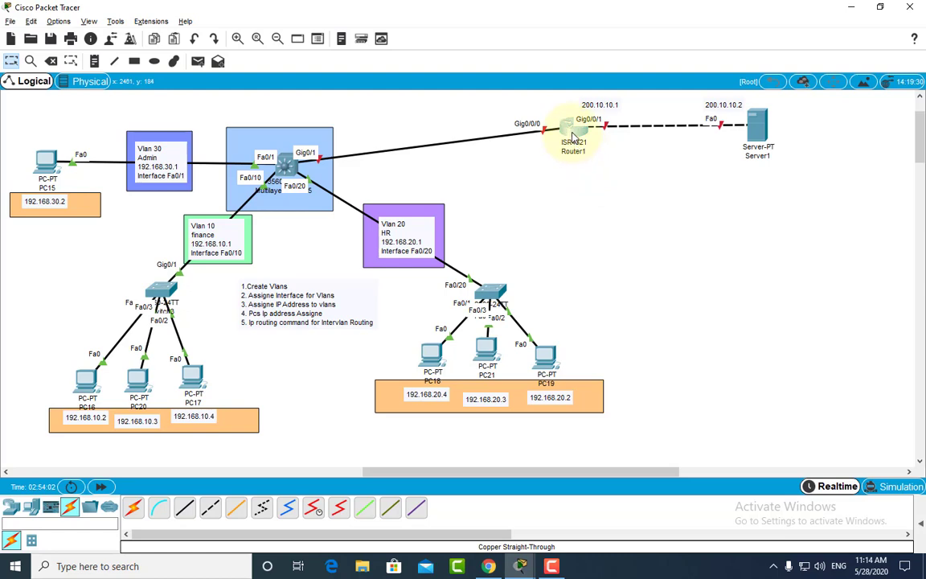
left_click_drag(573, 124, 556, 126)
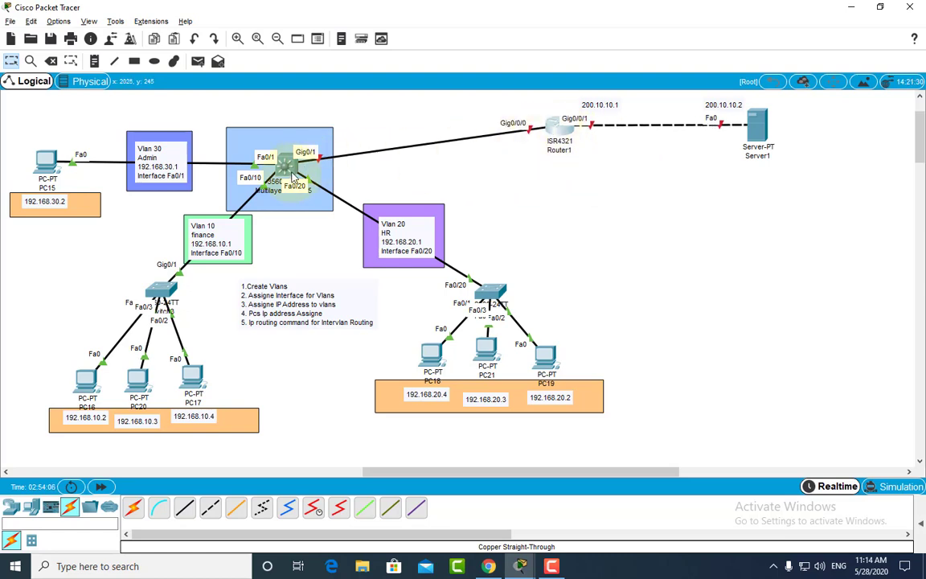
mouse_move(294, 179)
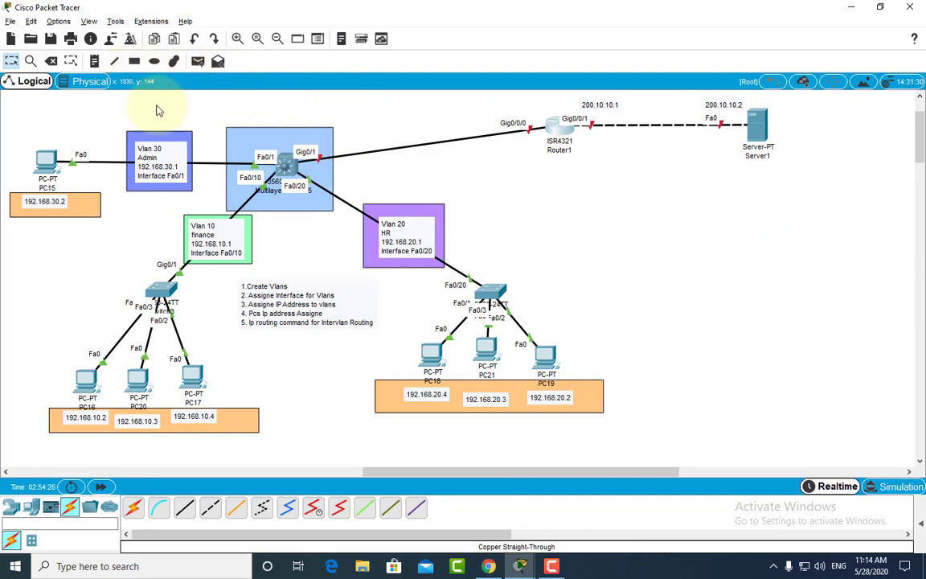
left_click(94, 63)
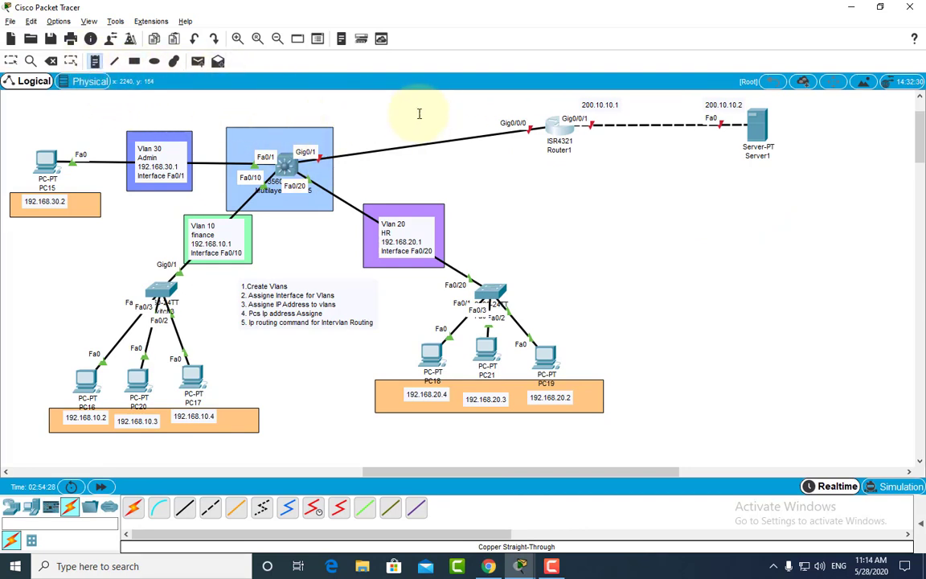
left_click(504, 111)
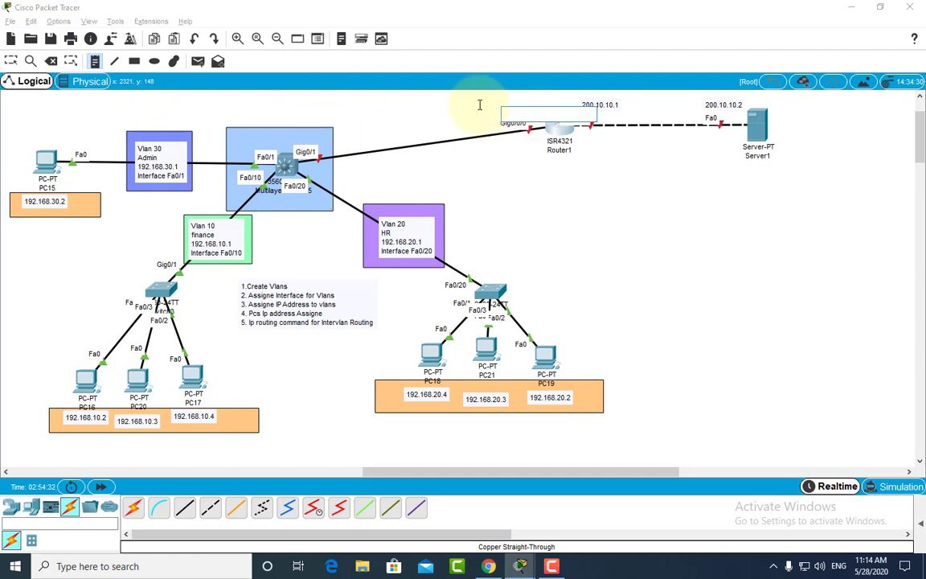
key("Escape")
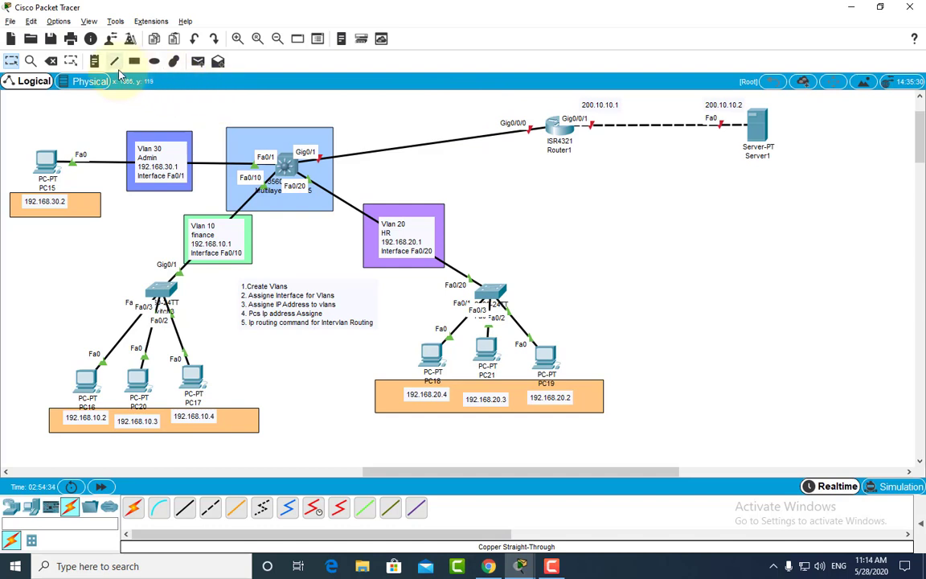
Place a note reading 10.0.0.1 above the router's Gig0/0/0 port
left_click(94, 61)
left_click(483, 107)
type("10.0.0.1")
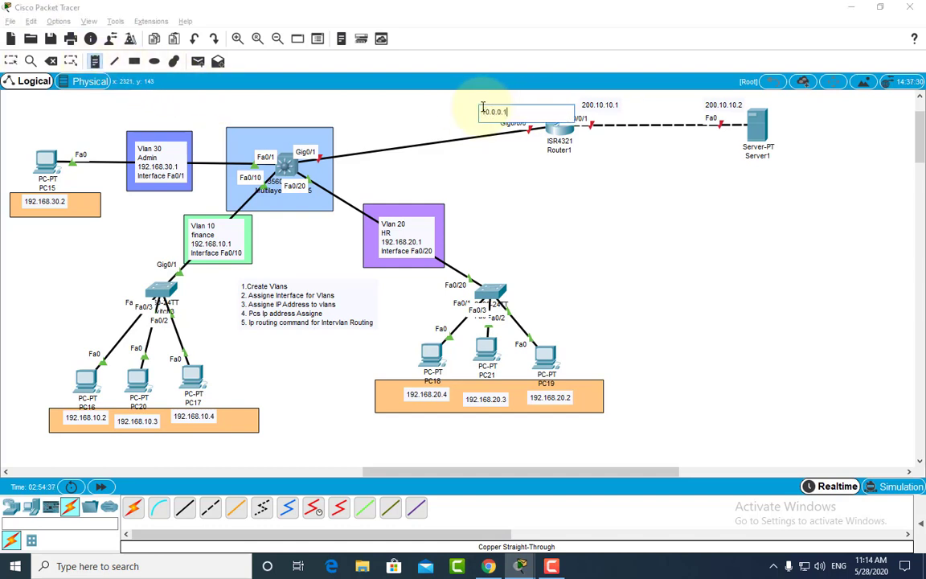
key("Escape")
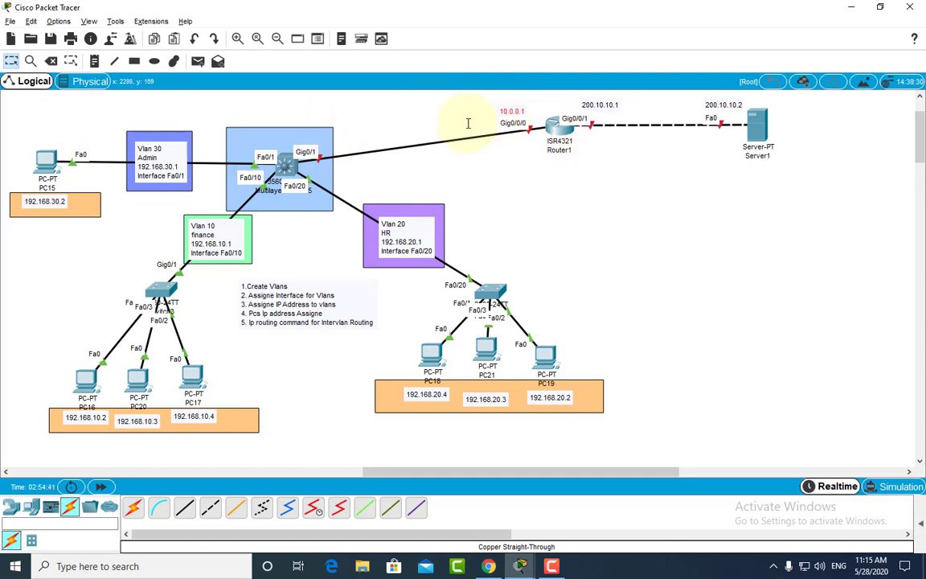
mouse_move(493, 112)
left_mouse_down()
mouse_move(426, 110)
mouse_move(494, 110)
left_mouse_up()
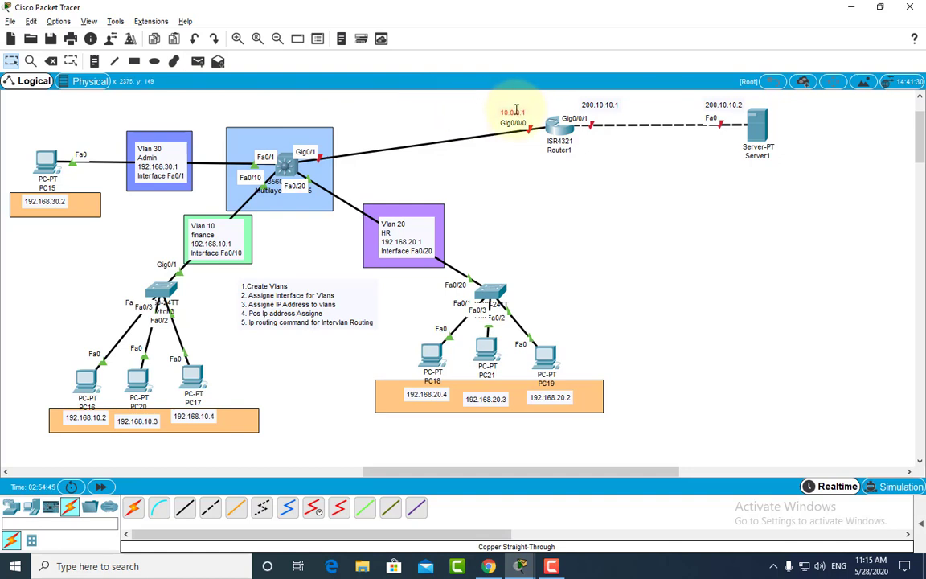
Place a note reading 10.0.0.2 above the multilayer switch's Gig0/1 port
left_click(94, 62)
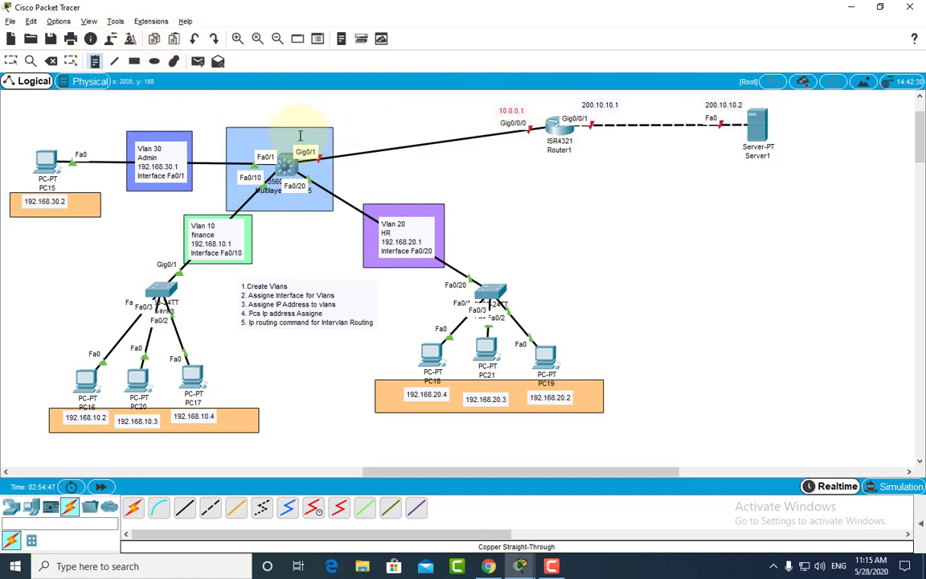
left_click(296, 120)
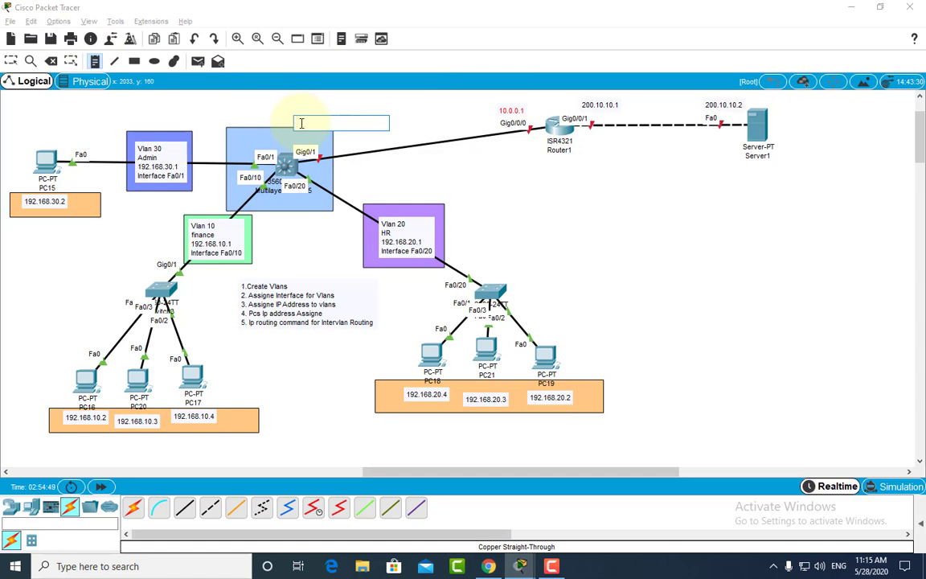
type("1")
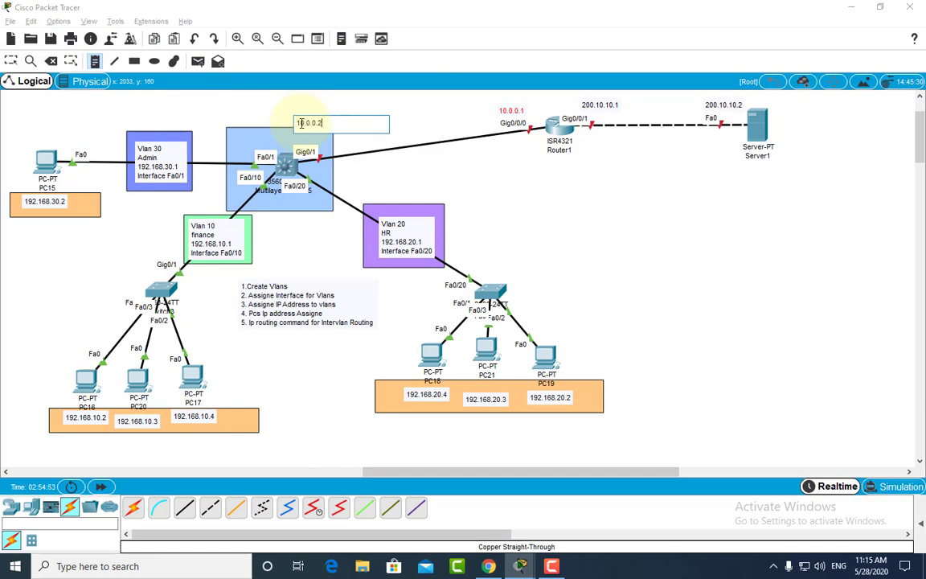
type("0.0.0.2")
key("Escape")
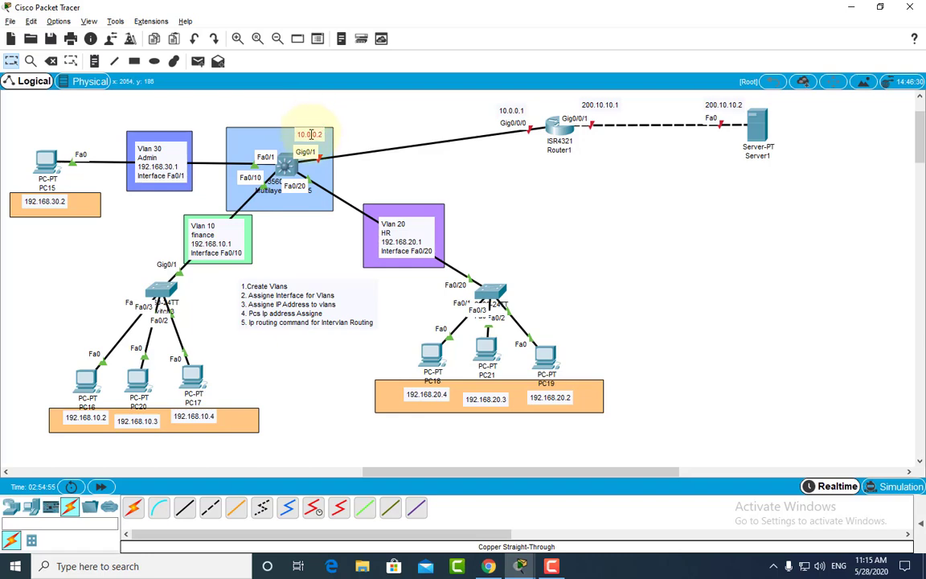
left_click_drag(310, 134, 306, 136)
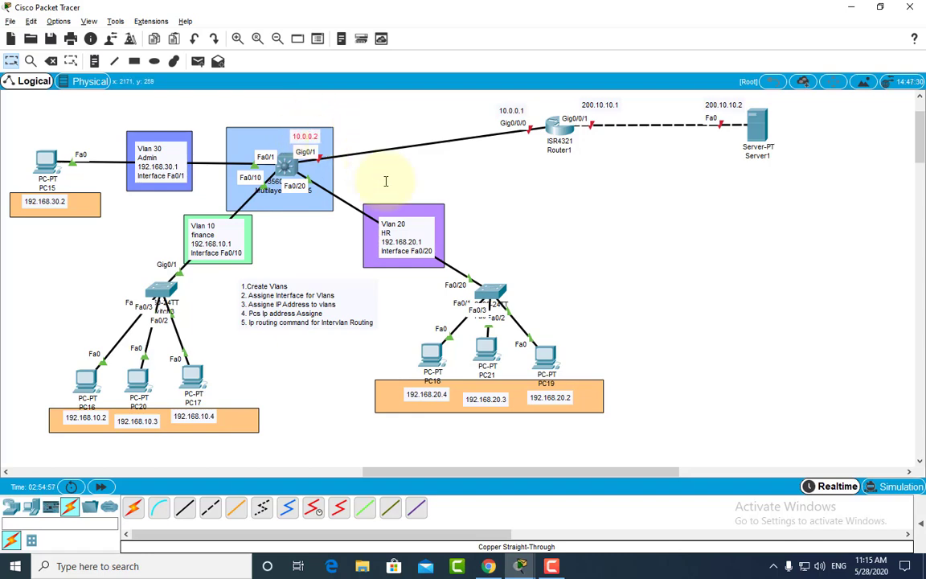
Open the multilayer switch's command line, and widen and move its window clear of the switch in the topology
left_click(287, 165)
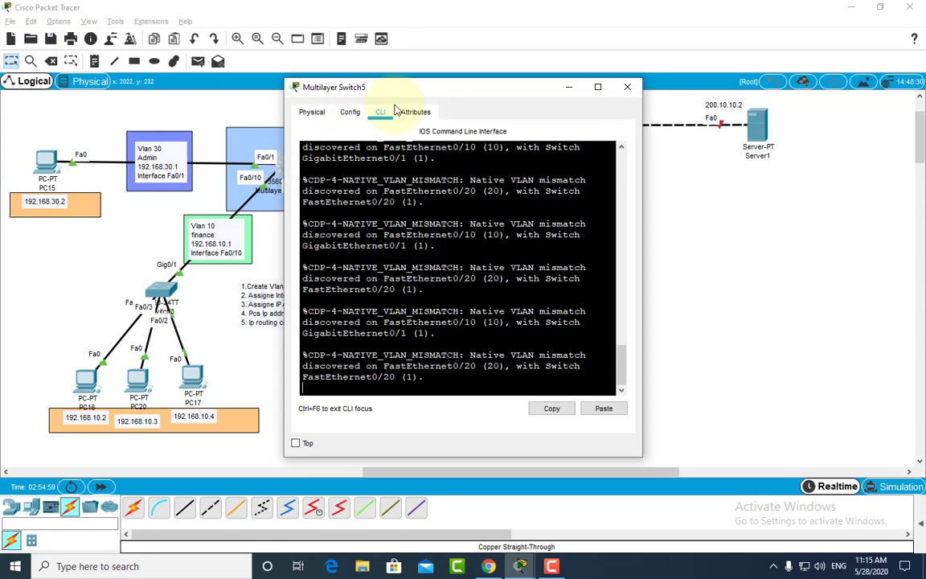
left_click_drag(400, 94, 146, 98)
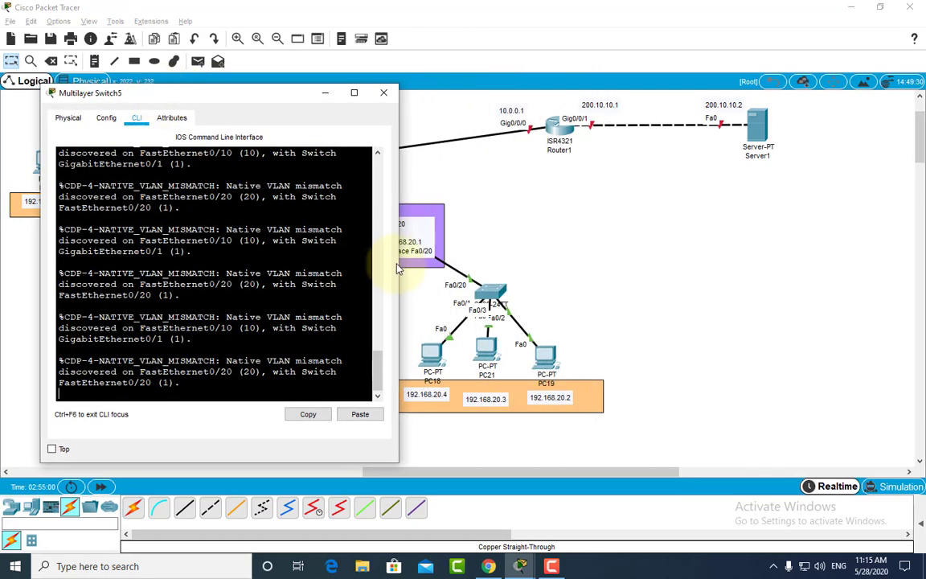
left_click_drag(391, 241, 568, 241)
left_click_drag(290, 93, 581, 174)
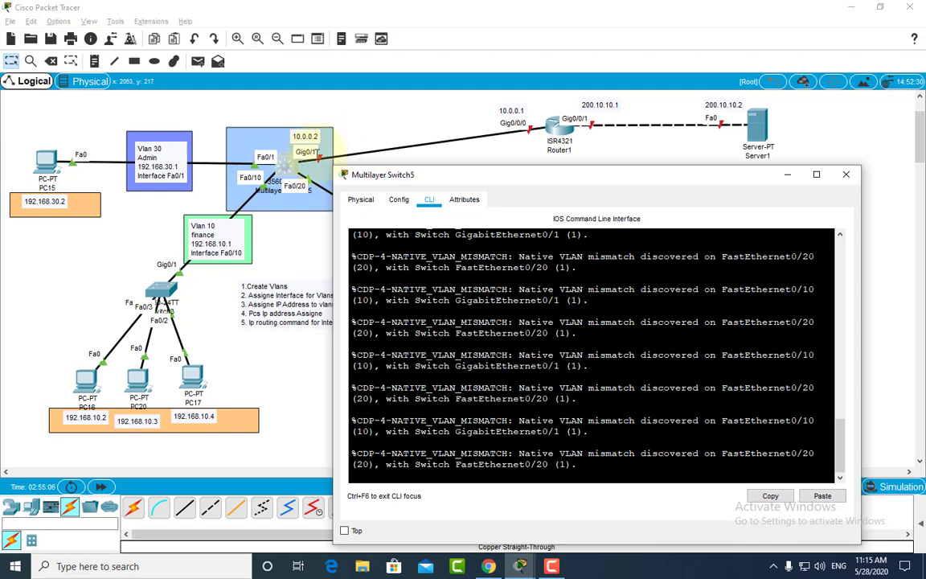
left_click_drag(514, 182, 535, 116)
Bring up the multilayer switch's command prompt below the log messages and enter privileged mode with en
key("Return")
key("Return")
key("Return")
key("Return")
key("Return")
key("Return")
key("Return")
key("Return")
key("Return")
key("Return")
key("Return")
key("Return")
key("Return")
key("Return")
key("Return")
key("Return")
key("Return")
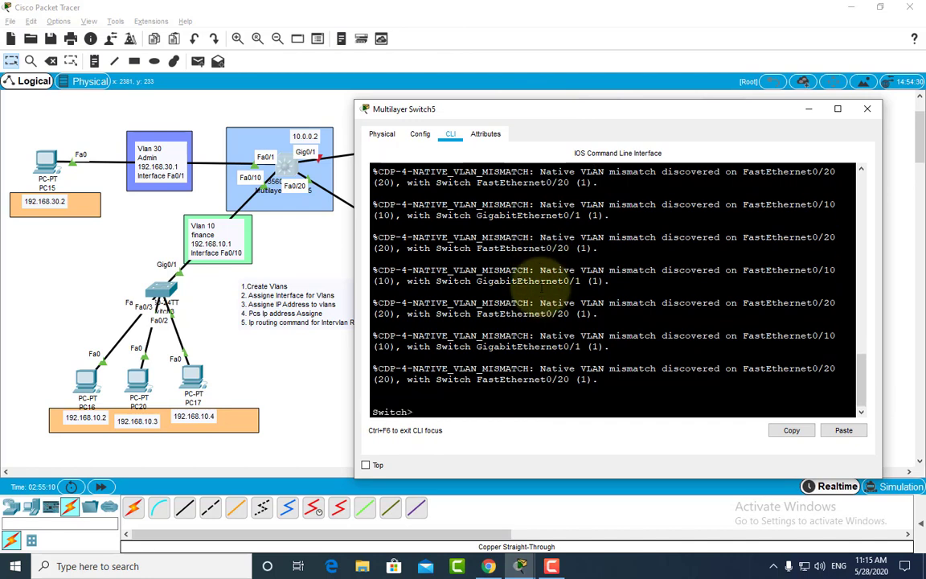
key("Return")
key("Return")
key("Return")
key("Return")
key("Return")
key("Return")
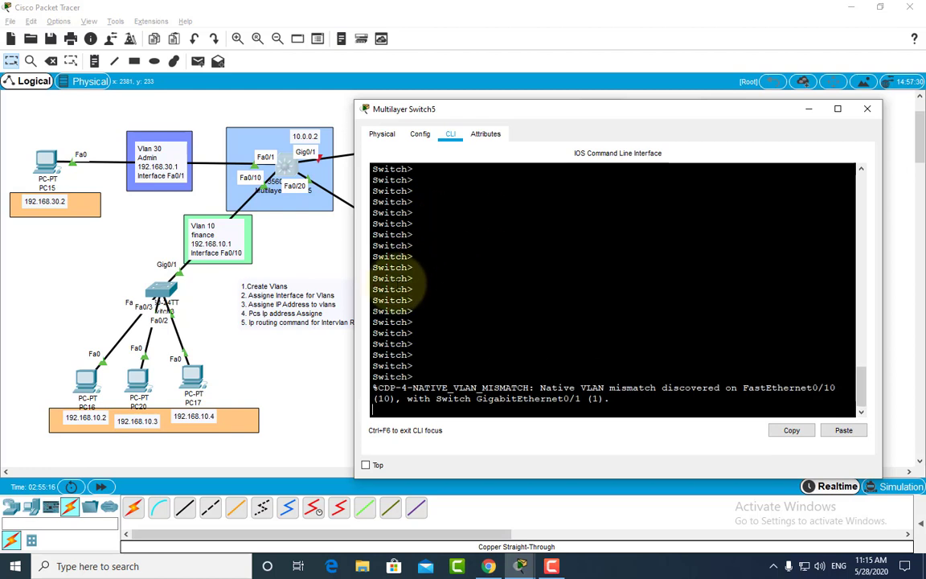
key("Return")
key("Return")
key("Return")
key("Return")
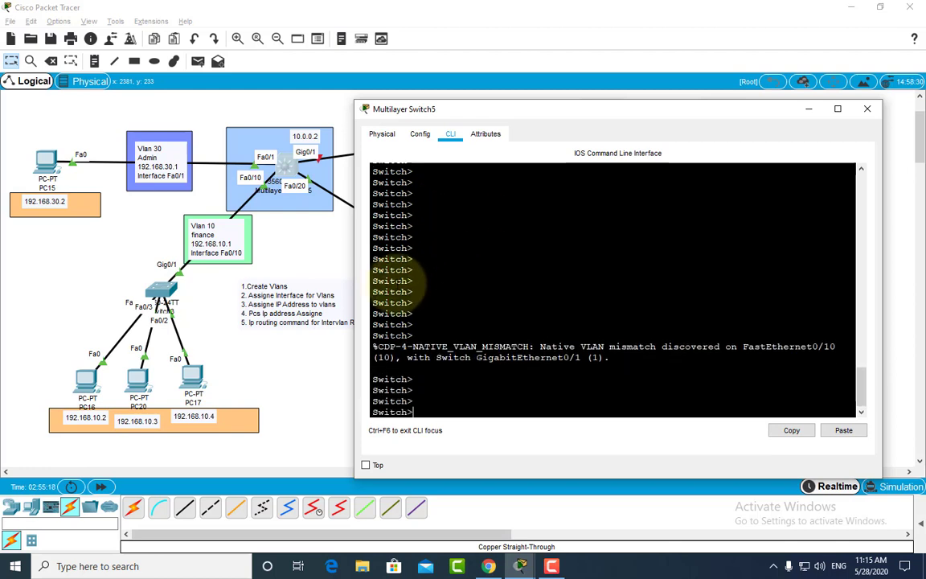
type("en")
key("Return")
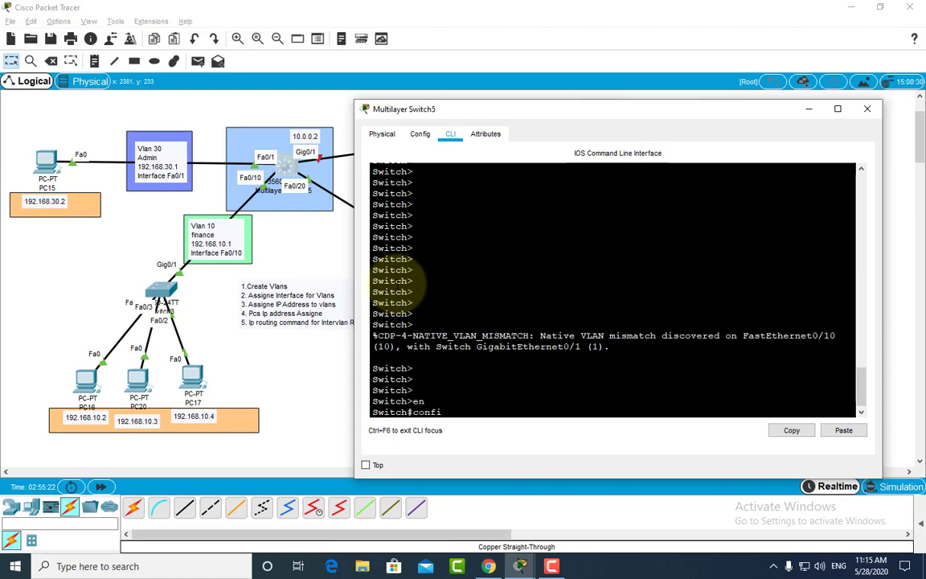
Try the command confit, fast-forward the simulation time past its name lookup, and return to the multilayer switch's prompt
type("confit")
key("Return")
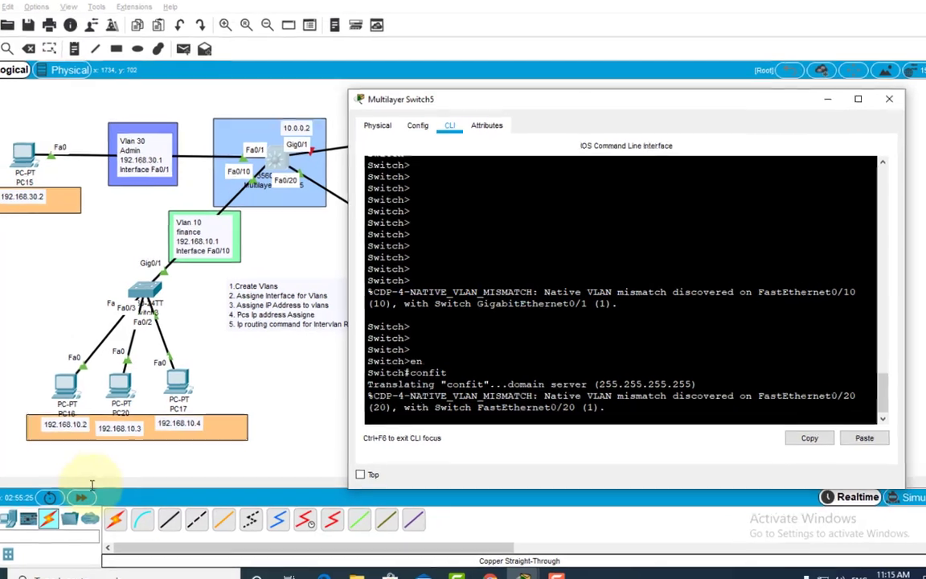
left_click(101, 489)
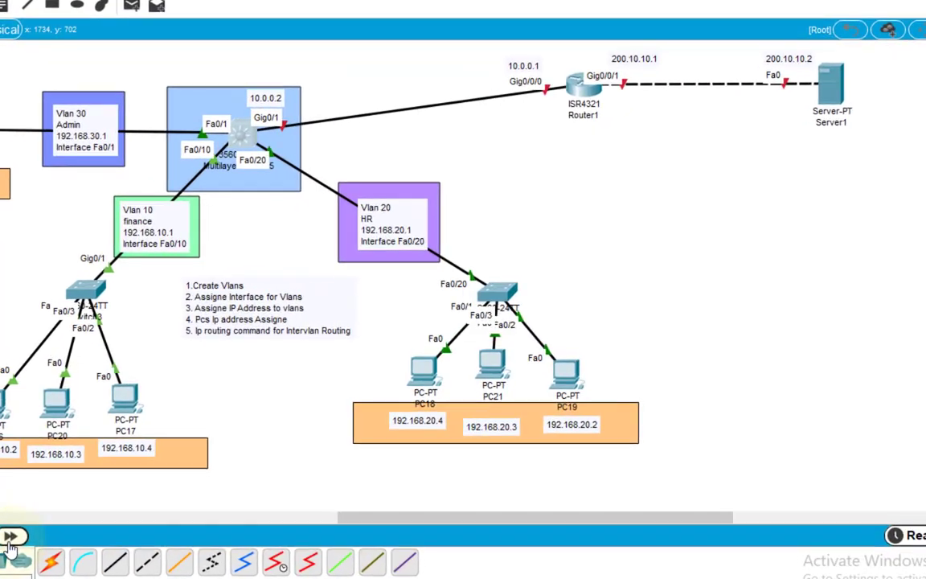
left_click(223, 130)
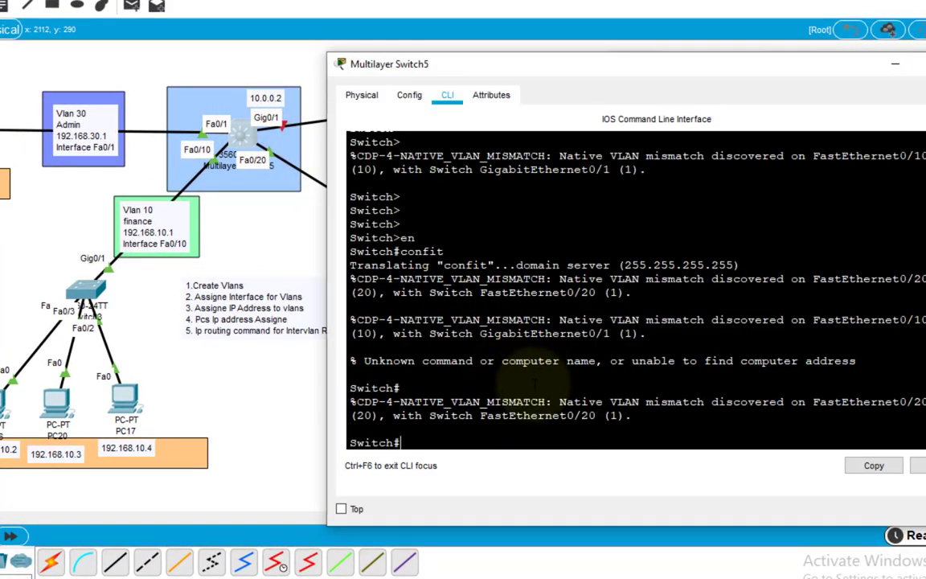
key("Return")
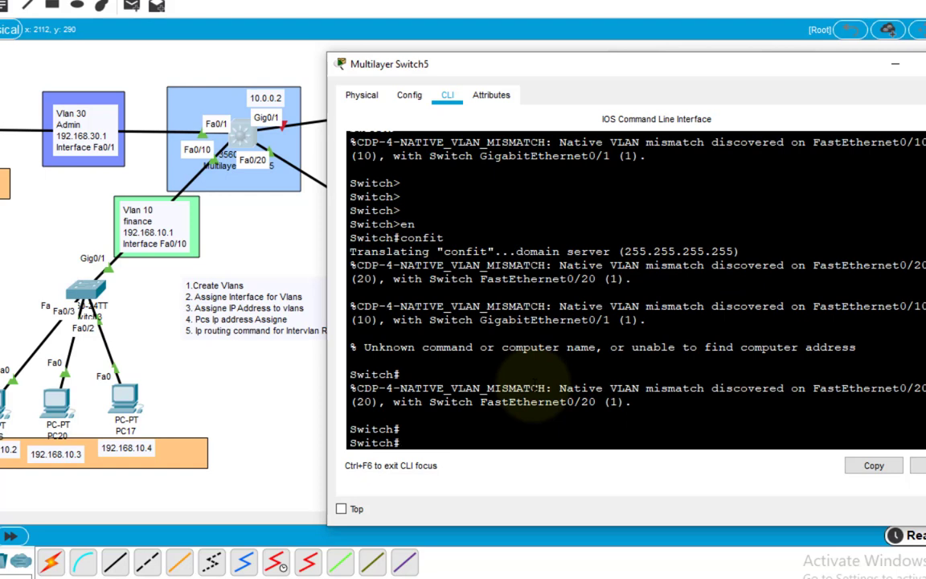
Enter global configuration mode with config t and start configuring interface gig0/1 on the multilayer switch
type("config t")
key("Return")
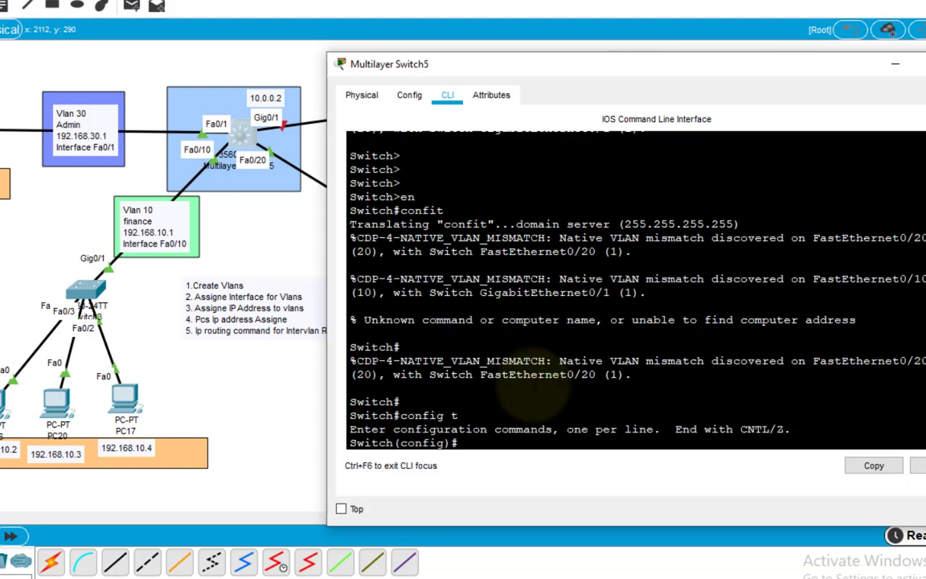
type("in")
type("g")
key("BackSpace")
key("BackSpace")
type("t gig0/1")
key("Return")
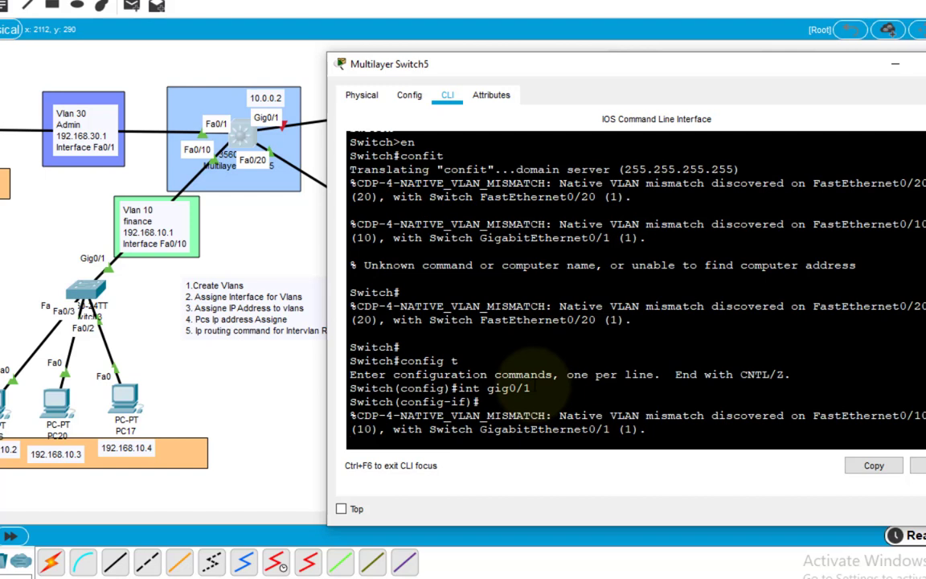
Reselect interface gig0/1 and make it a routed port with no switchport
key("Up")
key("Return")
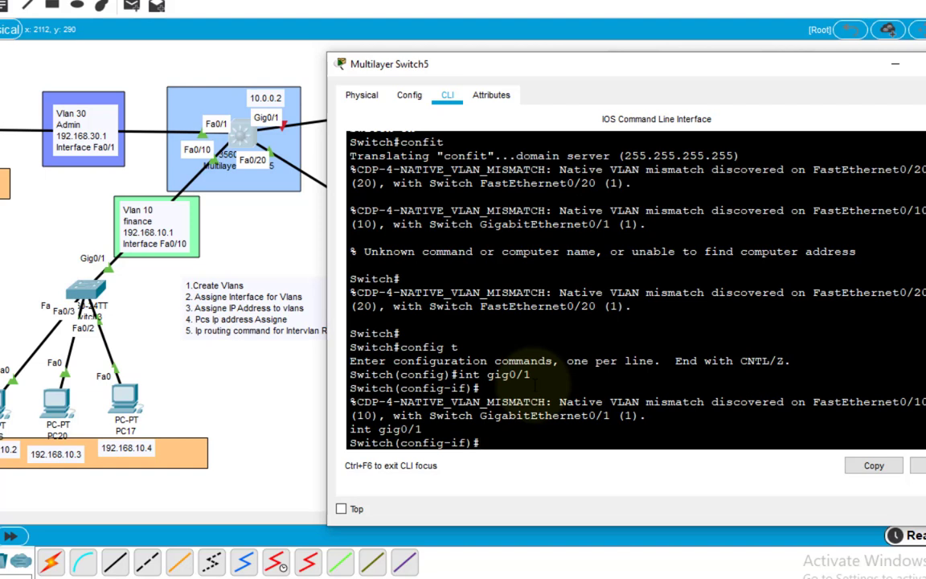
key("Up")
key("Return")
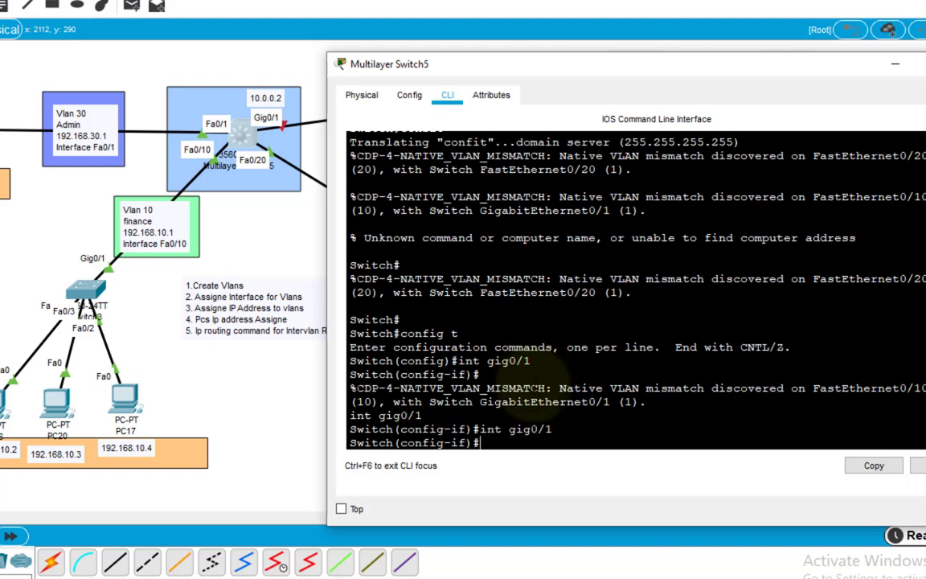
key("Return")
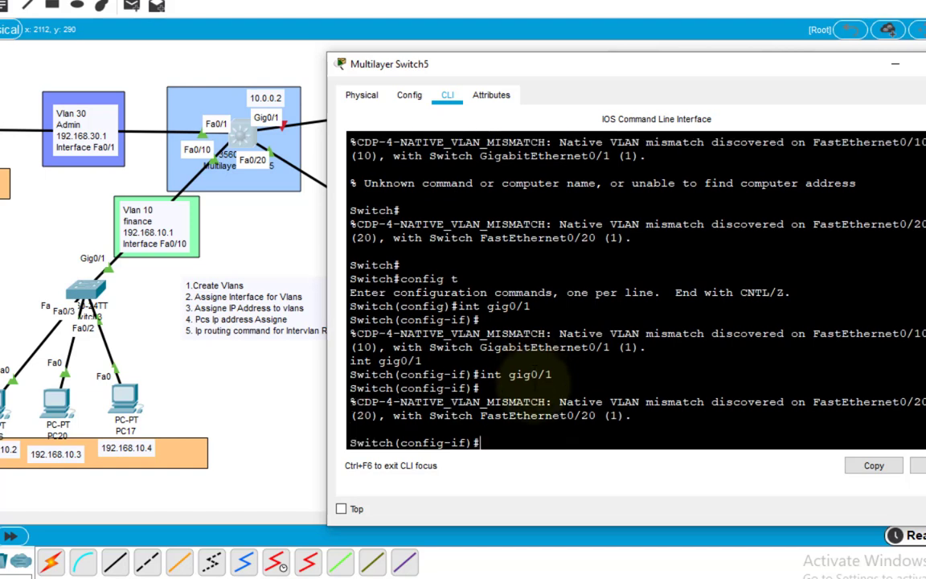
key("Up")
key("Return")
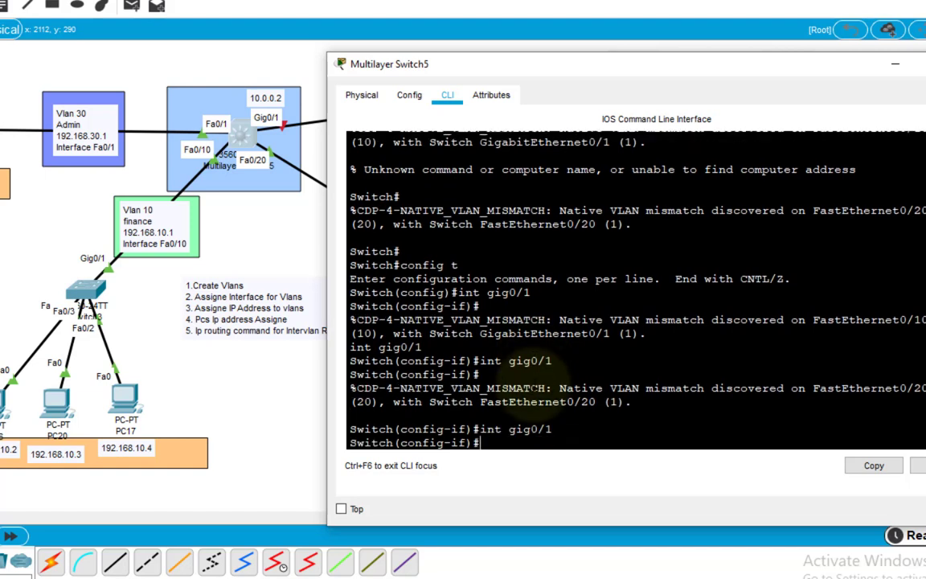
type("no switchport")
key("Return")
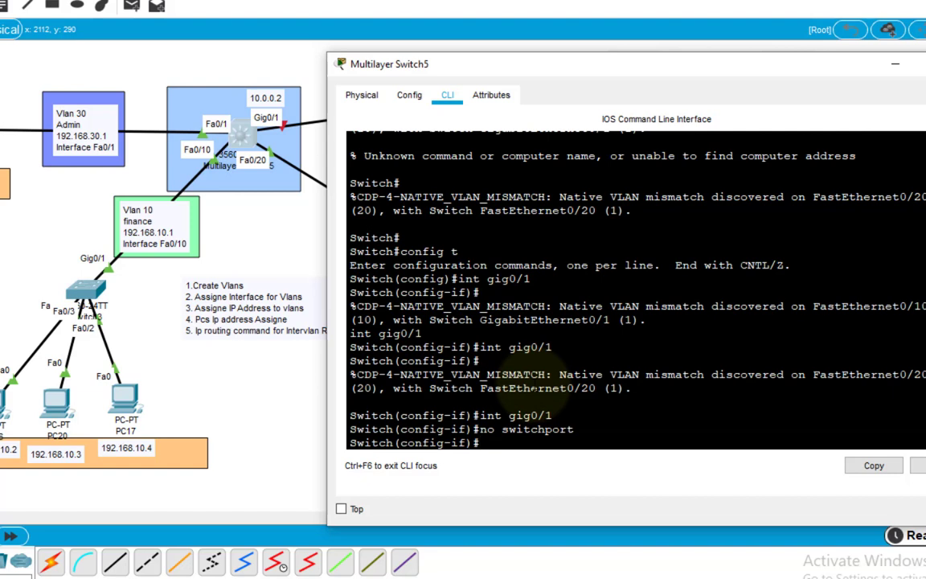
Exit interface configuration on the multilayer switch and re-enter it for interface gig0/1
type("exit")
key("Return")
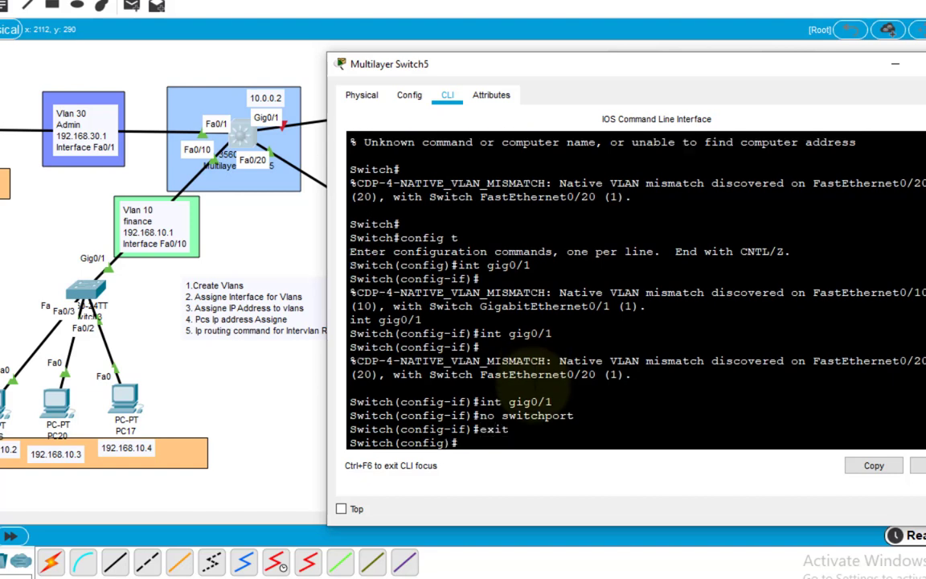
type("exit")
key("Up")
key("Up")
key("Up")
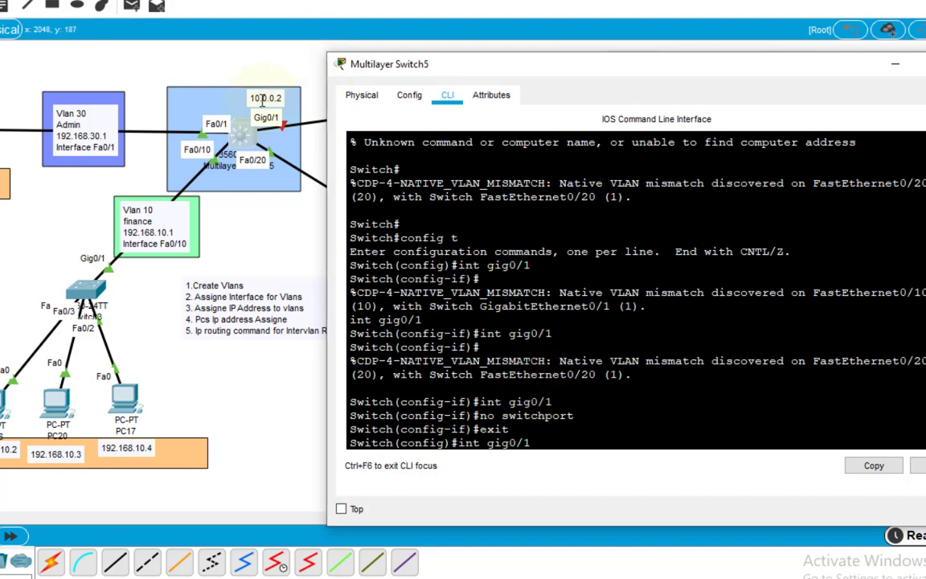
mouse_move(525, 73)
left_mouse_down()
mouse_move(544, 173)
mouse_move(528, 104)
mouse_move(535, 73)
left_mouse_up()
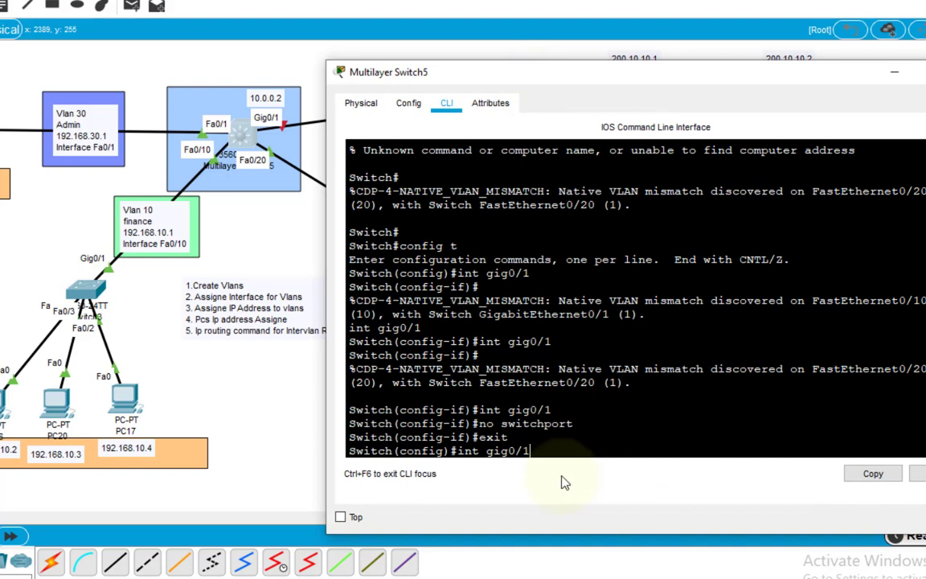
key("Return")
Assign IP address 10.0.0.2 with mask 255.0.0.0 to the multilayer switch's gig0/1 and enable it with no shut
type("i")
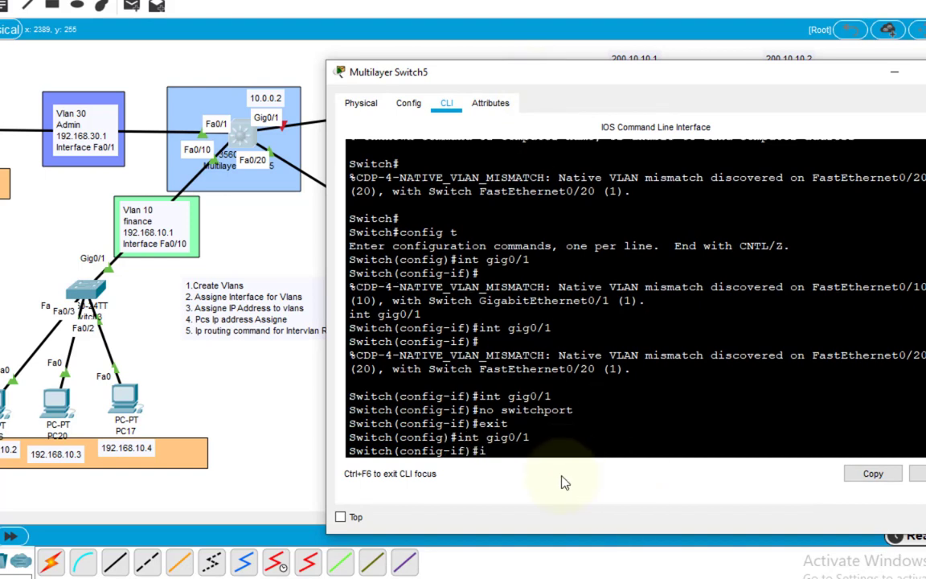
type("p add 10.0.0.2 255.0.0.")
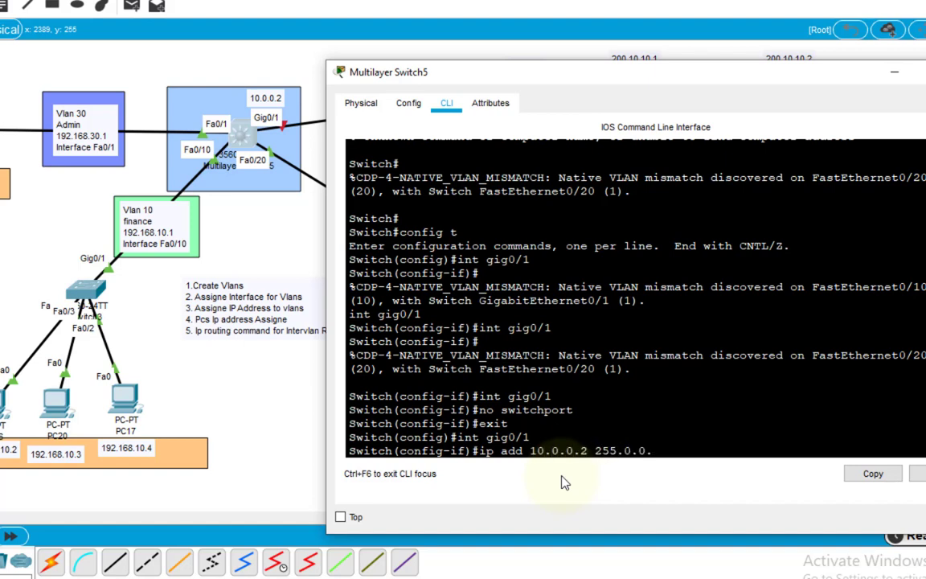
type("0")
key("Return")
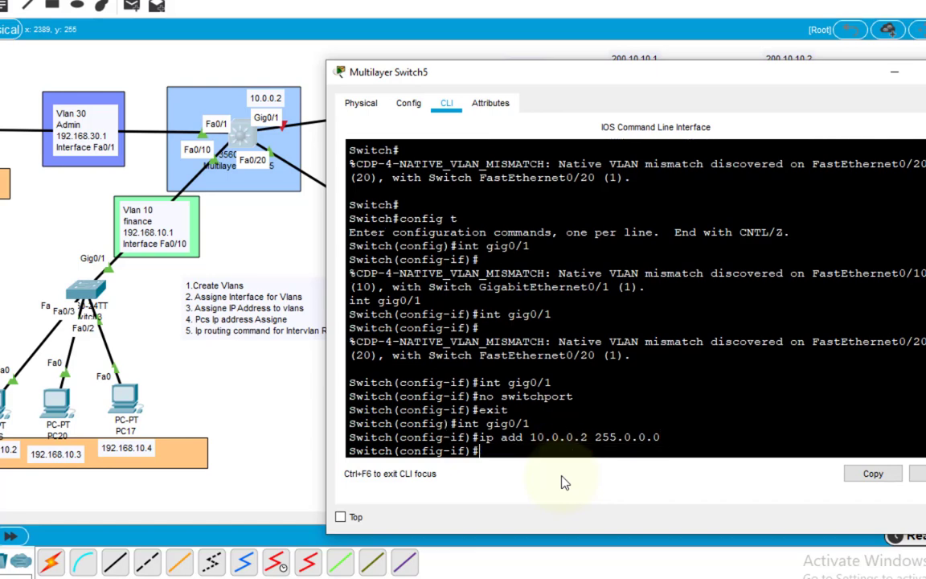
type("no shut")
key("Return")
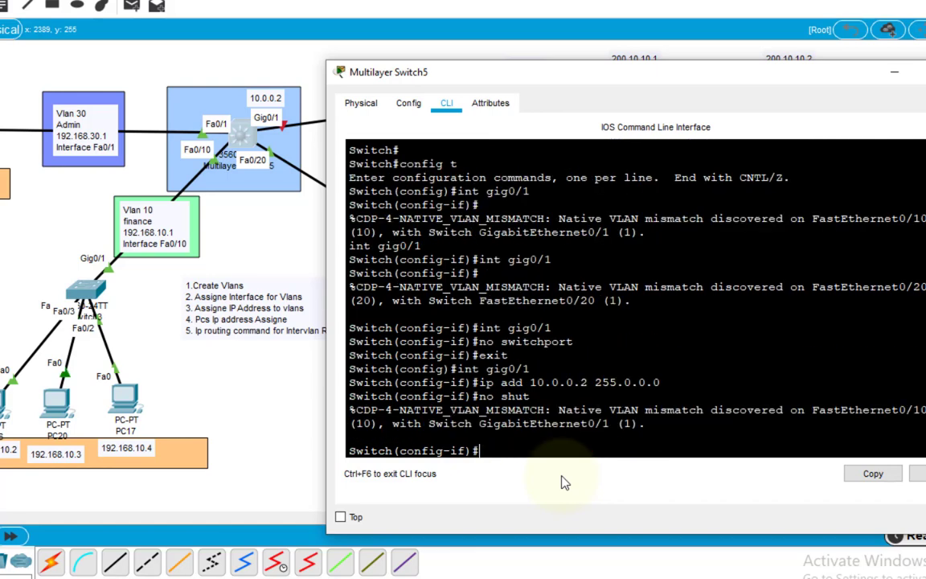
key("Return")
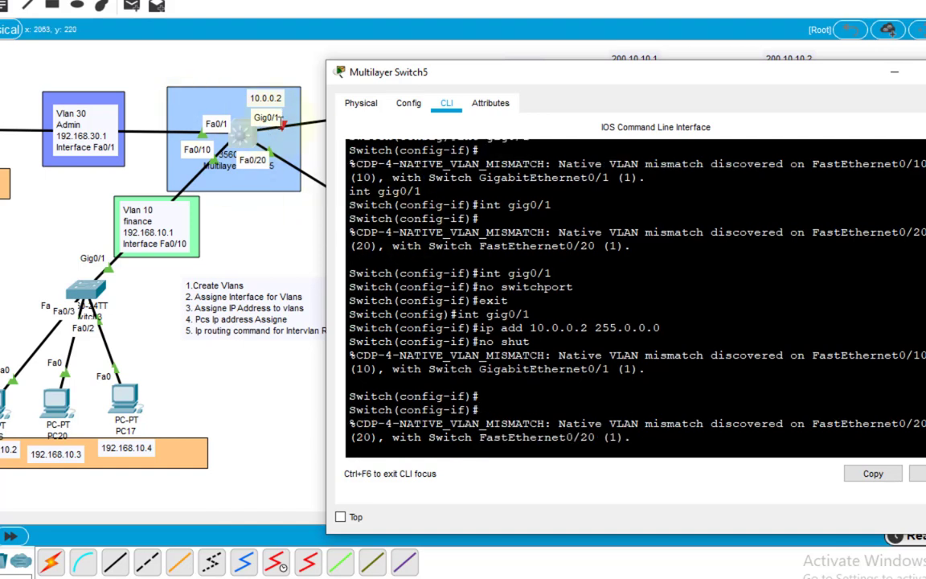
Display the multilayer switch's full running configuration with do show run and go back to its GigabitEthernet0/1 section
scroll(502, 377, "down", 2)
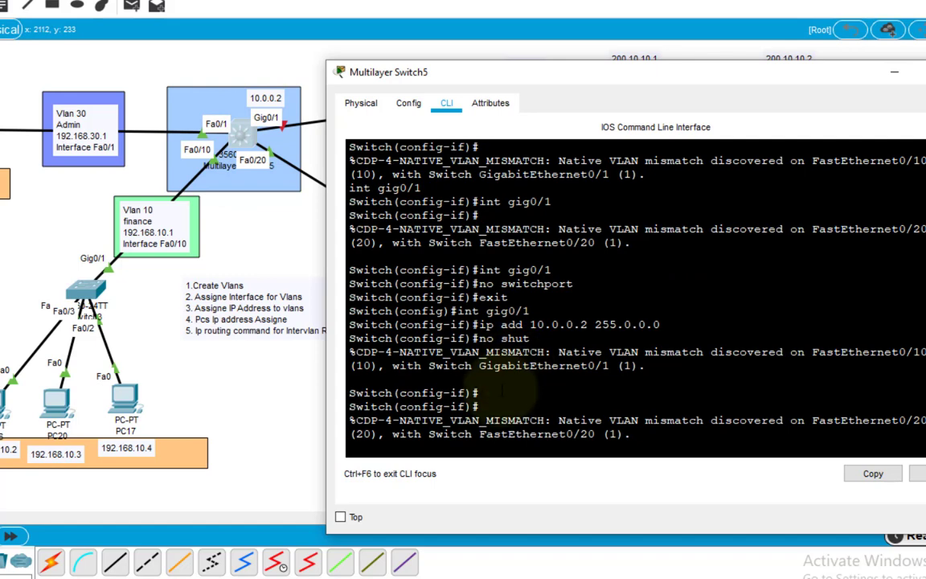
key("Return")
key("Return")
key("Return")
key("Return")
type("sh")
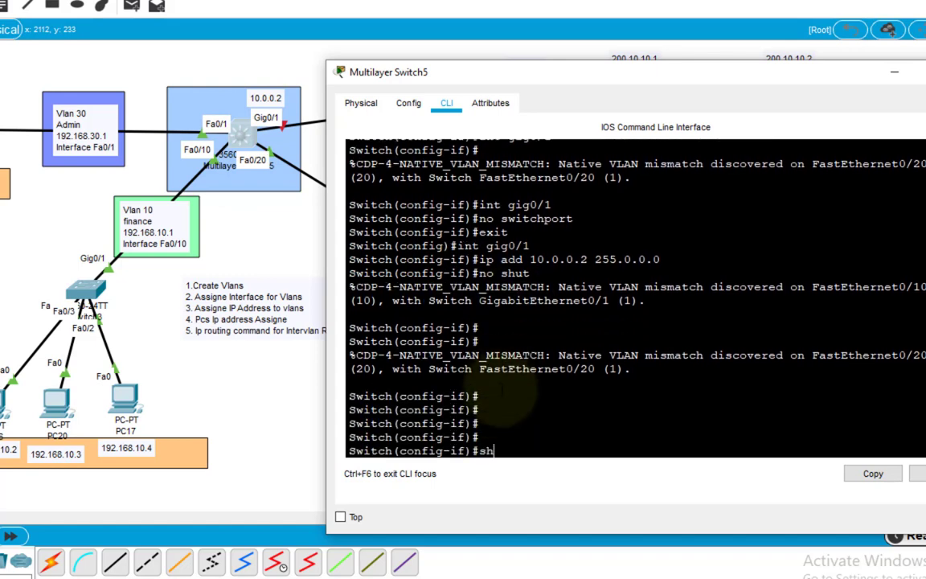
key("BackSpace")
type("do show run")
key("Return")
key("Return")
key("Return")
key("Return")
key("Return")
key("Return")
key("Return")
key("Return")
key("Return")
key("Return")
key("Return")
key("Return")
key("Return")
key("Return")
key("Return")
key("Return")
key("Return")
key("Return")
key("Return")
key("Return")
key("Return")
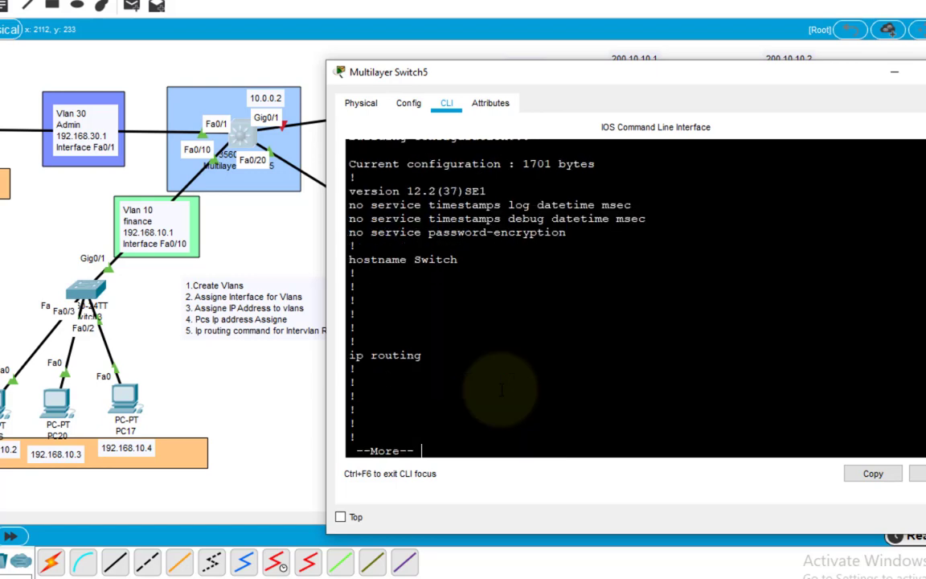
scroll(501, 394, "up", 7)
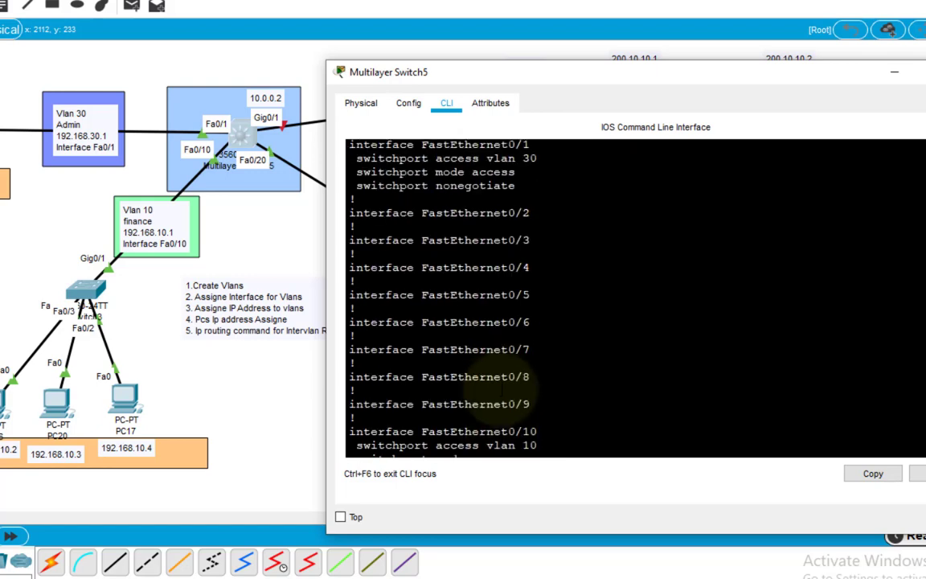
key("space")
key("space")
key("space")
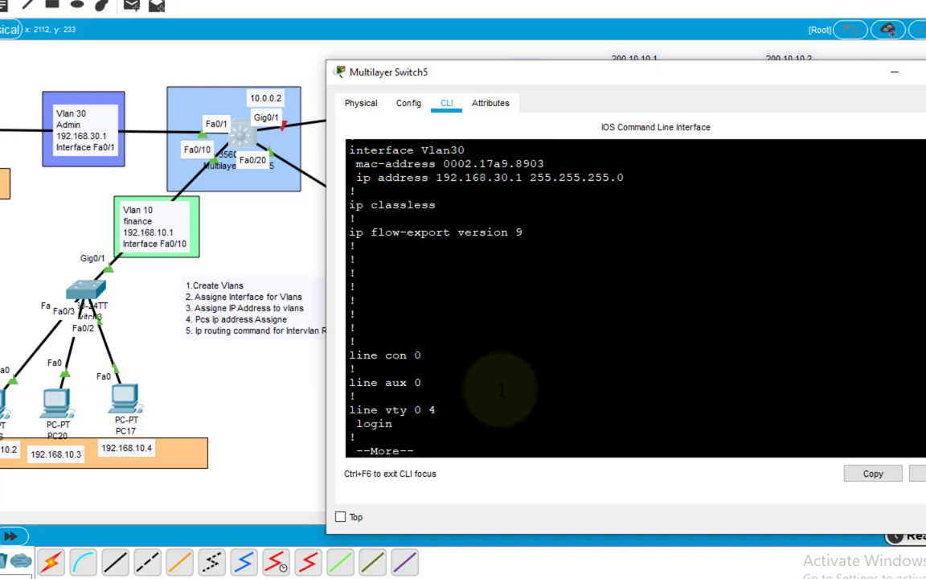
key("space")
scroll(501, 390, "up", 10)
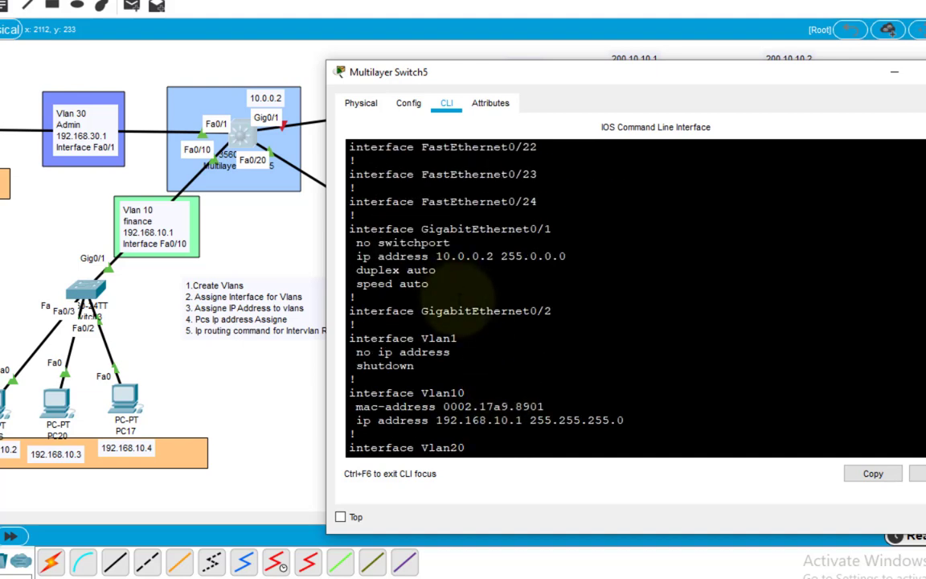
Copy the GigabitEthernet0/1 lines through the IP address into a new workspace note between the multilayer switch and Router1
left_click_drag(566, 257, 346, 229)
right_click(394, 240)
left_click(426, 248)
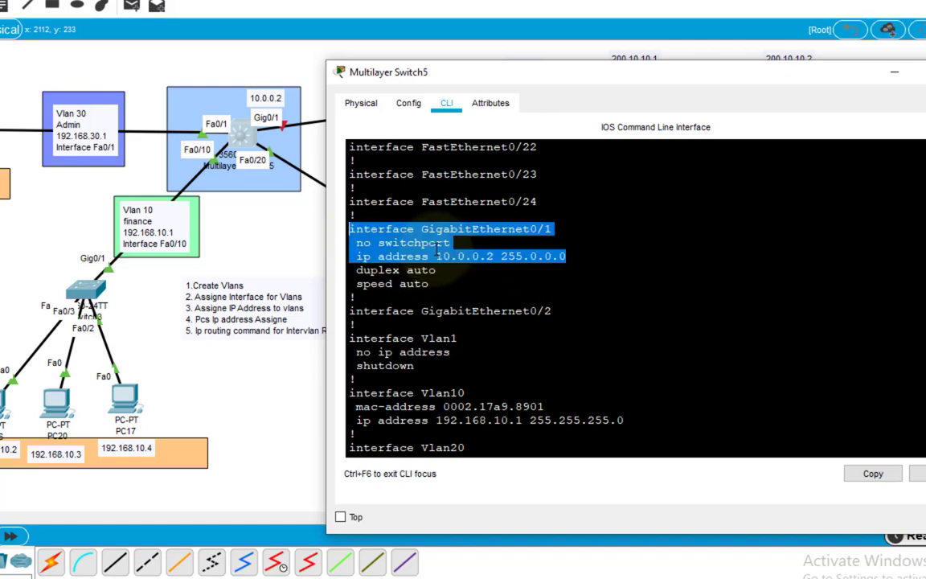
left_click(894, 71)
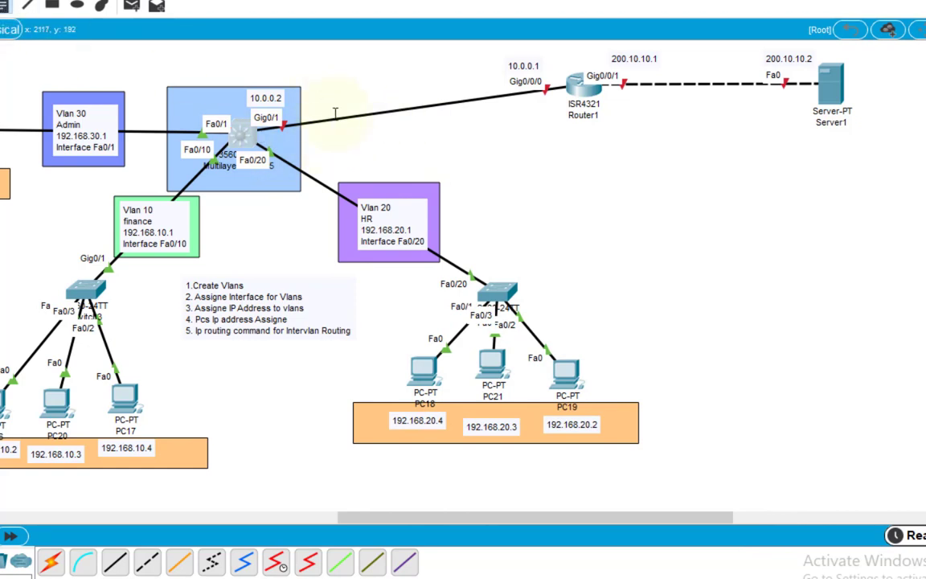
left_click(359, 136)
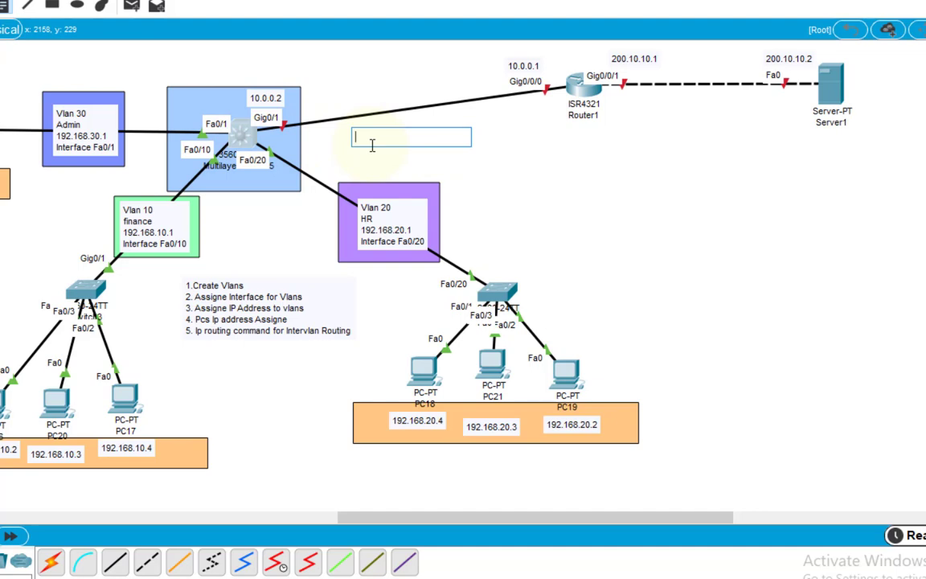
key("ctrl+v")
left_click(546, 175)
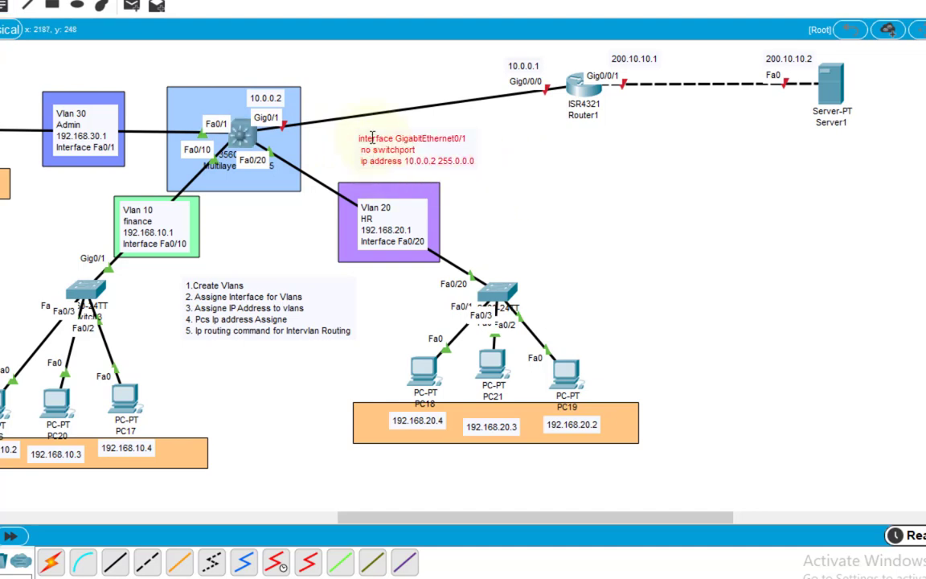
Move the pasted configuration note right beside the multilayer switch's Gig0/1 port label, keeping its text unedited
left_click_drag(372, 138, 336, 120)
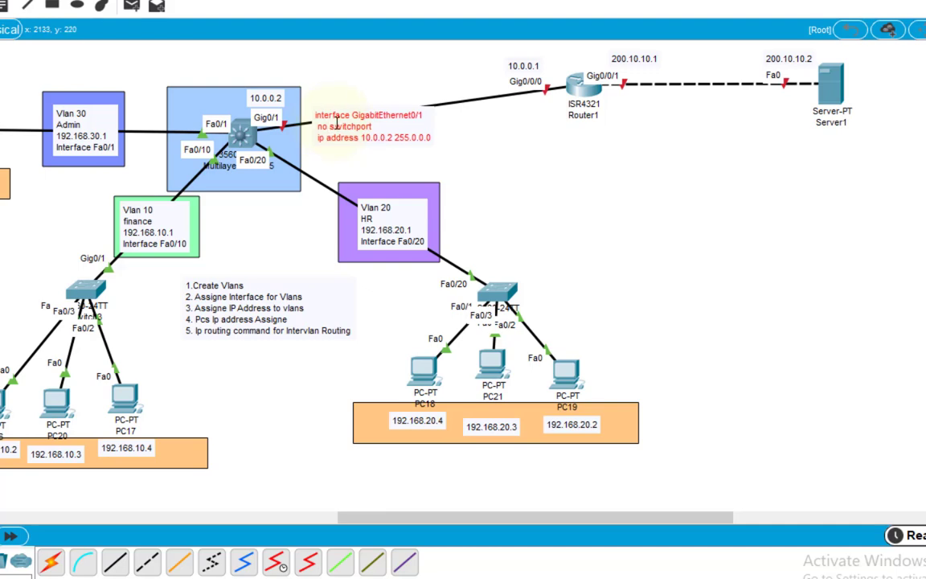
double_click(336, 121)
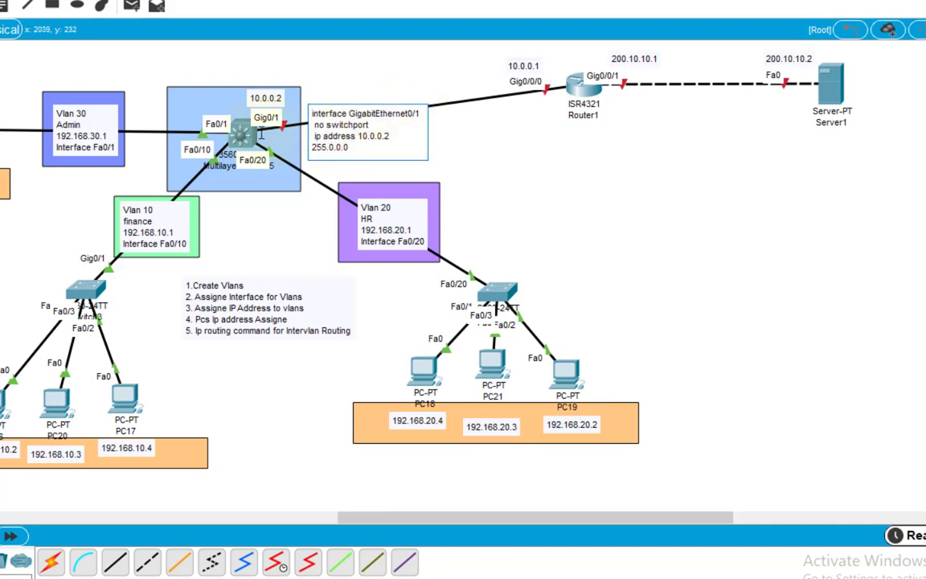
left_click(460, 139)
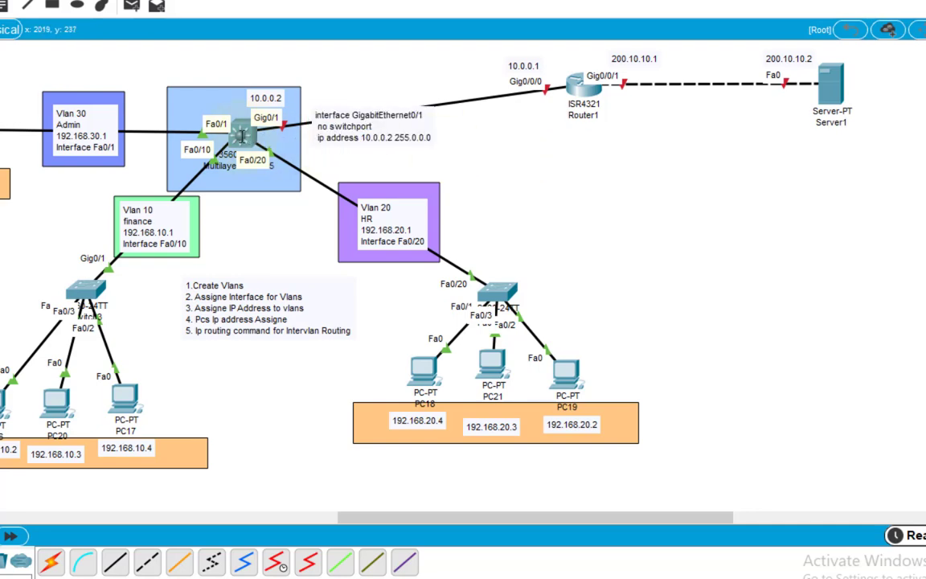
mouse_move(241, 137)
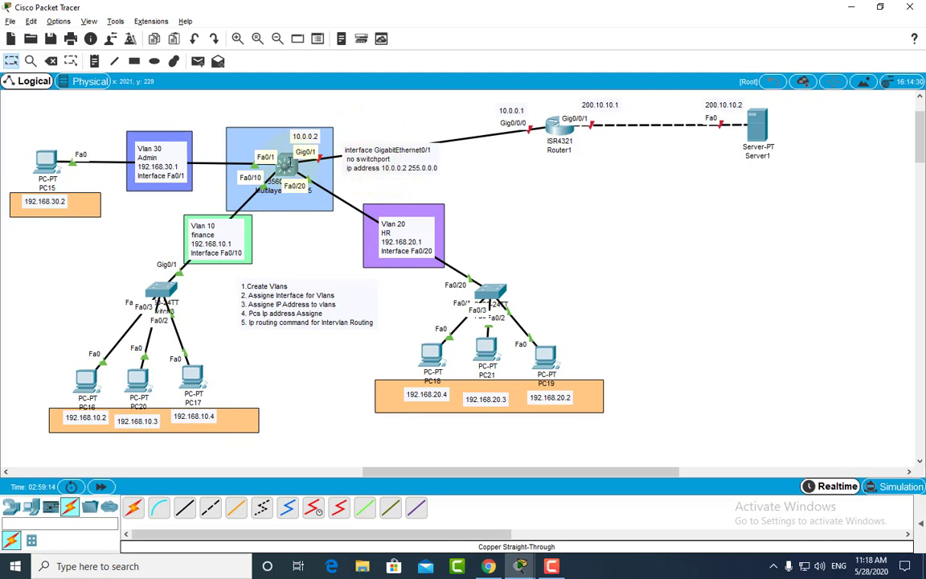
left_click_drag(340, 150, 324, 150)
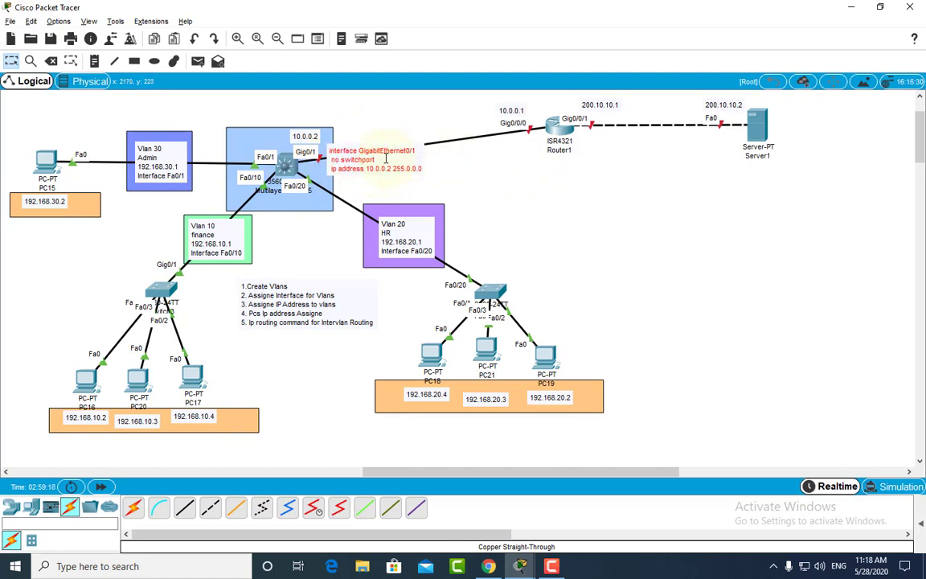
mouse_move(386, 159)
left_mouse_down()
mouse_move(503, 185)
mouse_move(393, 155)
left_mouse_up()
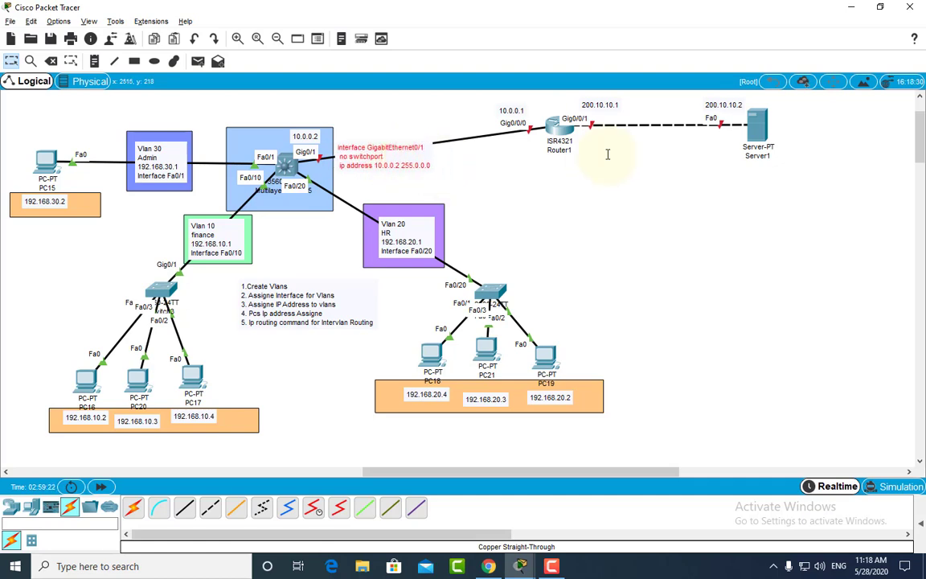
Open Router1's command line beside the topology and answer no to the initial configuration dialog
left_click(555, 124)
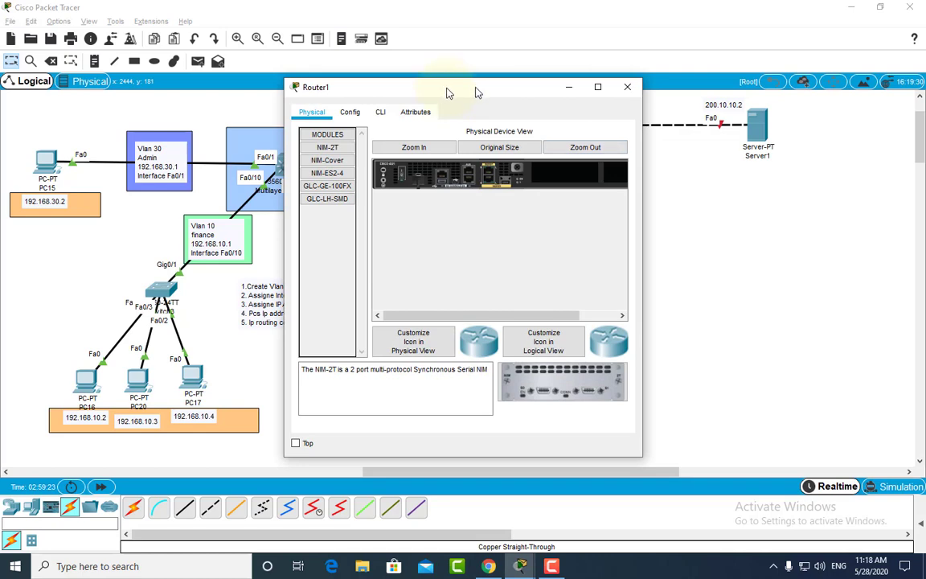
left_click_drag(484, 97, 295, 89)
left_click(220, 113)
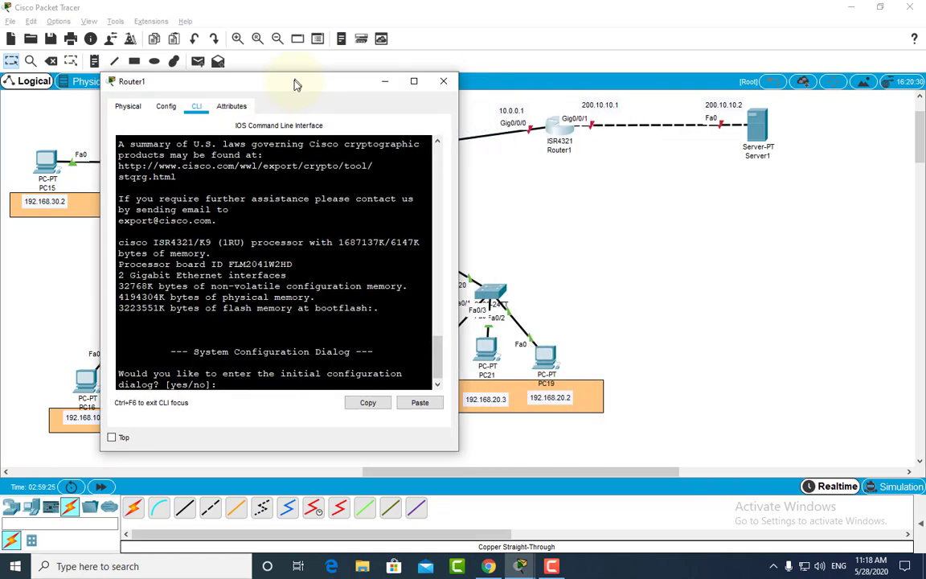
type("no")
key("Return")
key("Return")
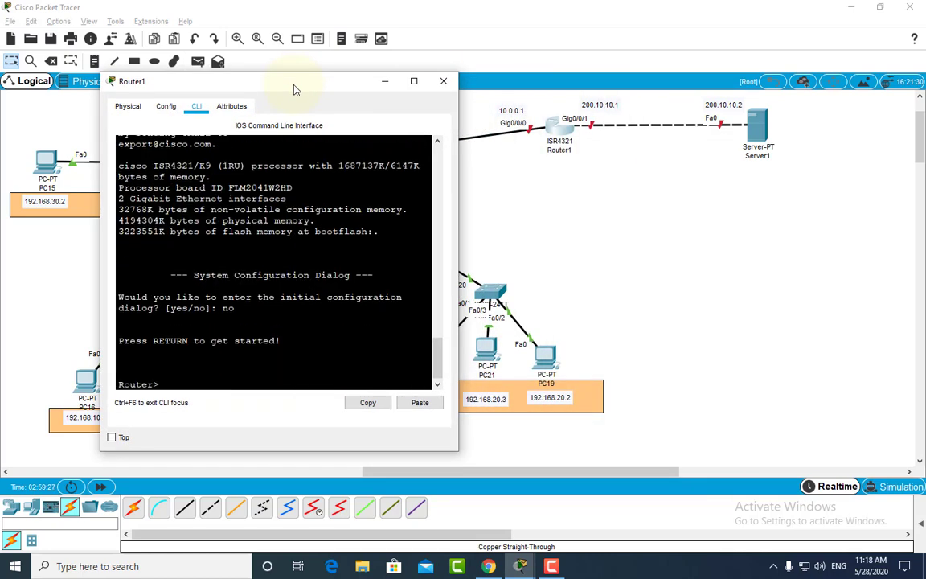
Enter privileged mode with en and global configuration mode with config t on Router1
type("en")
key("Return")
type("confi")
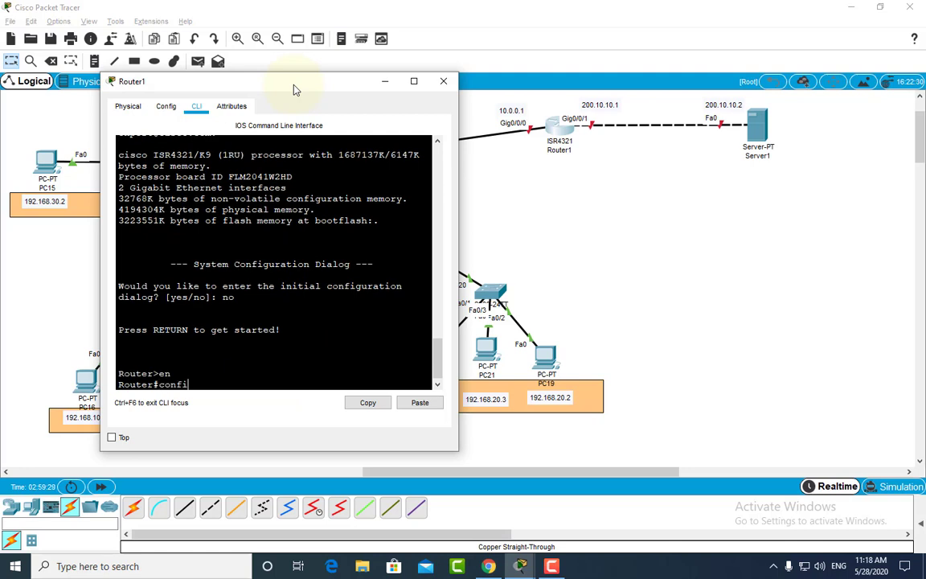
type("g t")
key("Return")
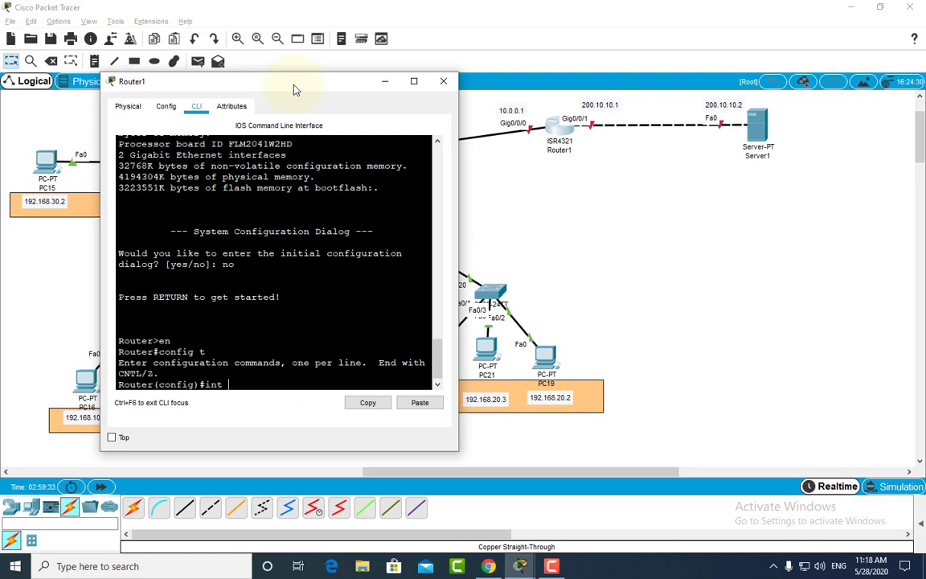
Configure Router1's interface gig0/0/0 with IP address 10.0.0.1 and mask 255.0.0.0, and enable it with no shut
type("int gi")
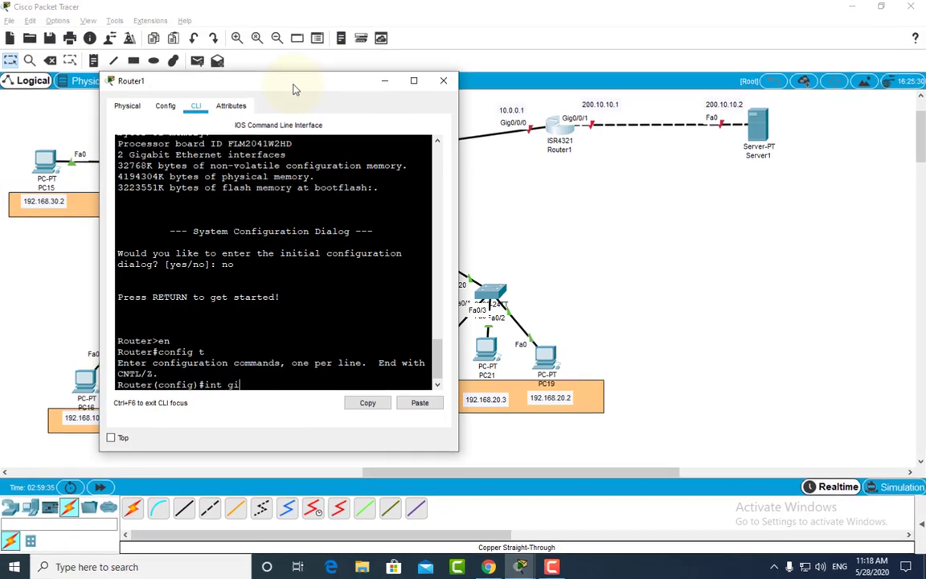
type("g0")
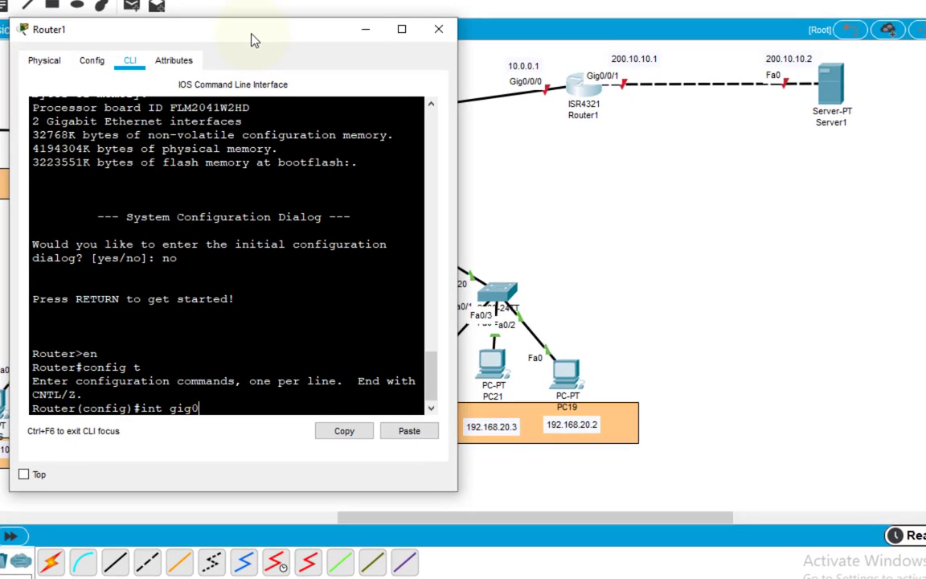
type("/0/0")
key("Return")
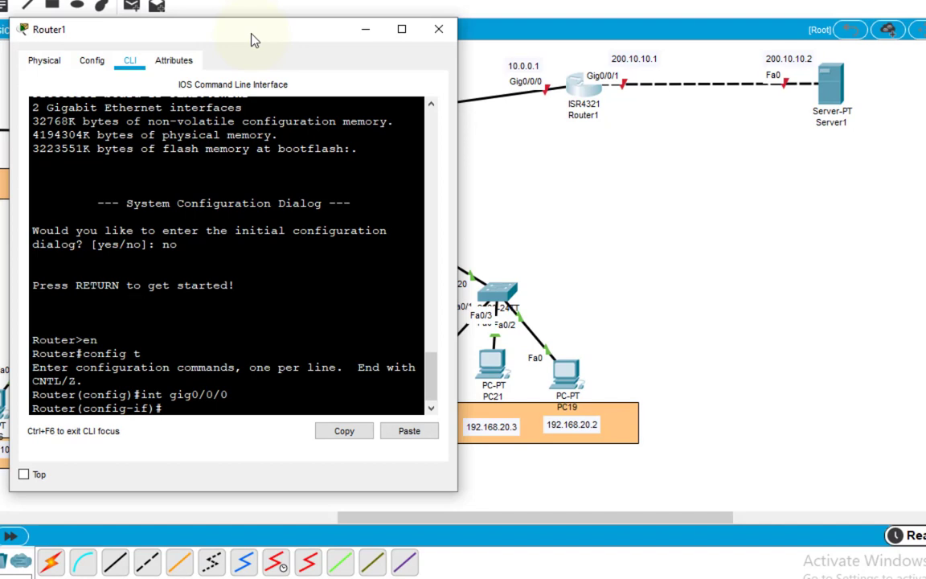
type("ip add 10.0.0.1 255.0.")
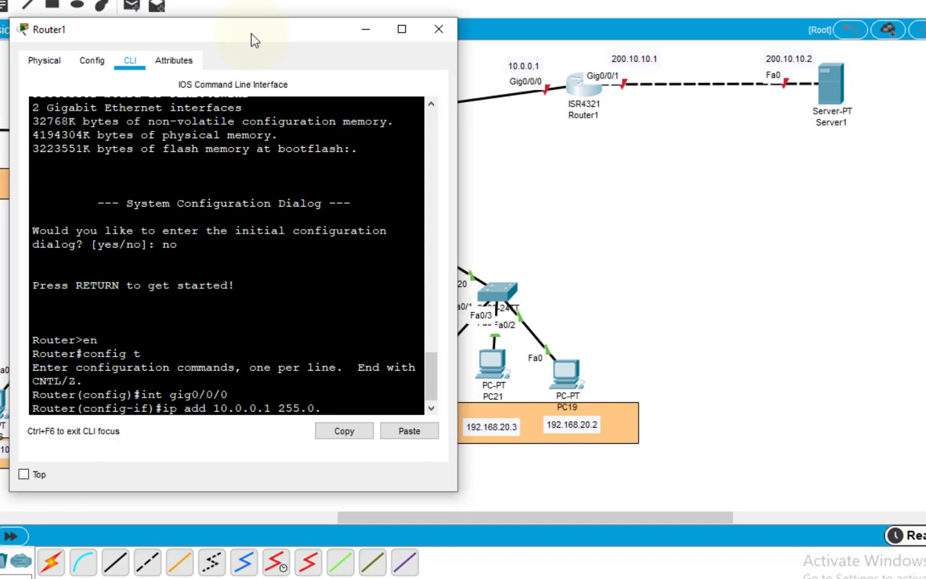
type("0.0.")
key("Return")
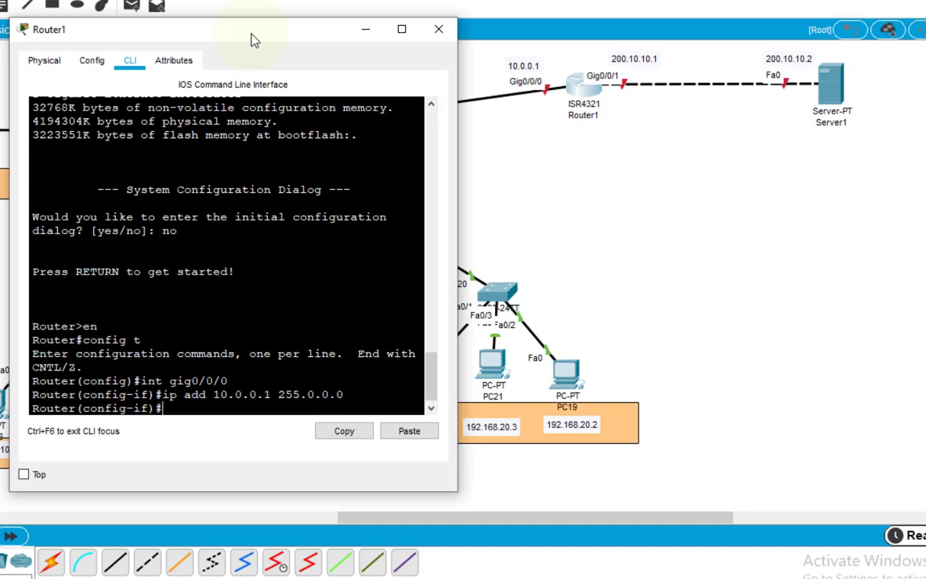
type("no shut")
key("Return")
key("Return")
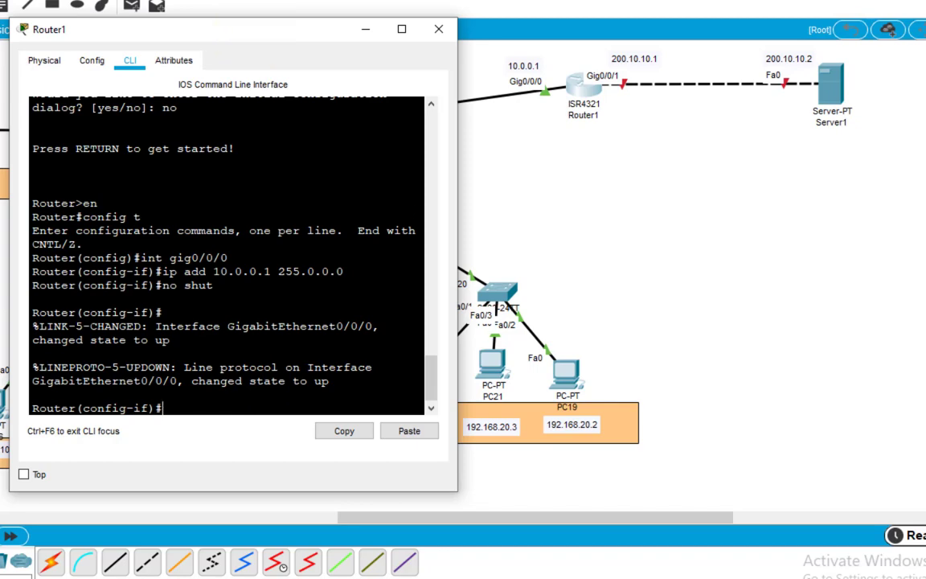
Close Router1's window and nudge the five-step VLAN note and the multilayer switch's GigabitEthernet0/1 configuration note
left_click(439, 29)
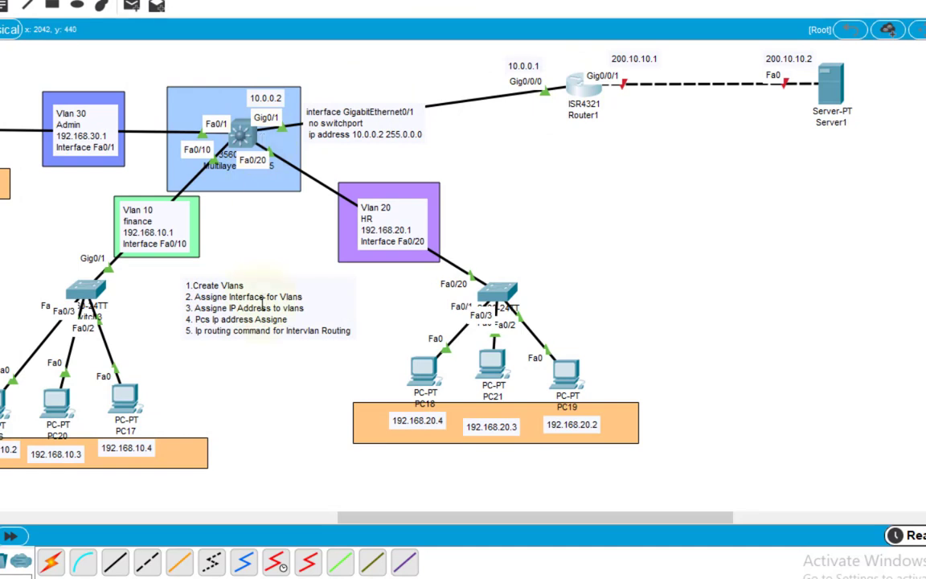
left_click_drag(254, 313, 223, 308)
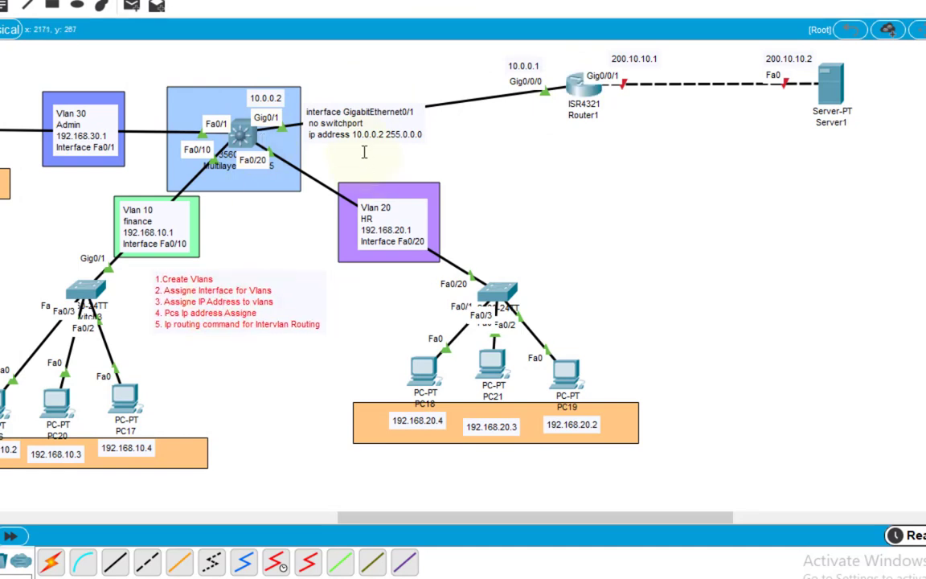
mouse_move(346, 116)
left_mouse_down()
mouse_move(256, 362)
mouse_move(249, 350)
mouse_move(382, 176)
mouse_move(342, 118)
left_mouse_up()
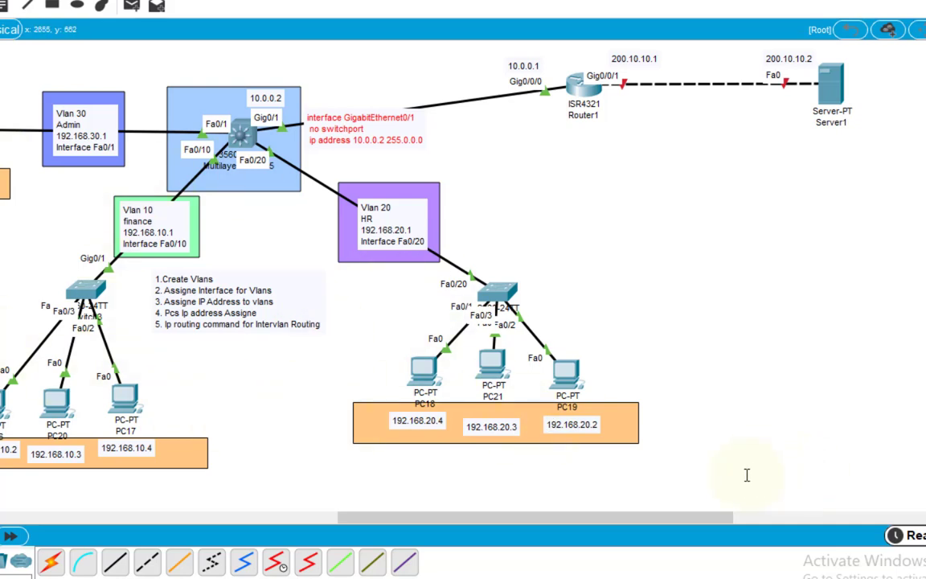
Move the HR switch with its PCs and address band, plus the Vlan 20 label and purple rectangle, closer to the finance side
left_click_drag(749, 475, 405, 283)
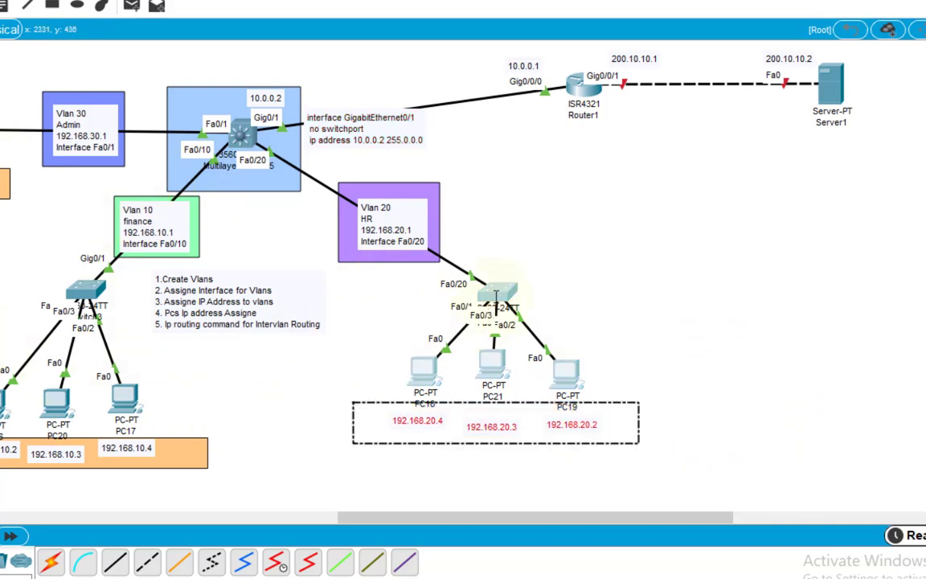
left_click_drag(490, 292, 434, 314)
left_click(387, 239)
left_click_drag(388, 239, 412, 238)
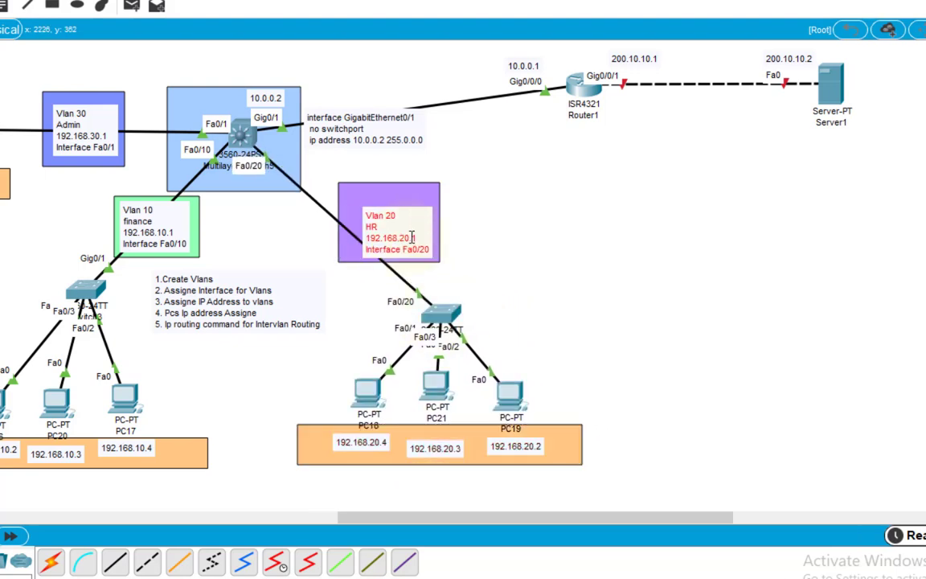
left_click_drag(386, 188, 357, 202)
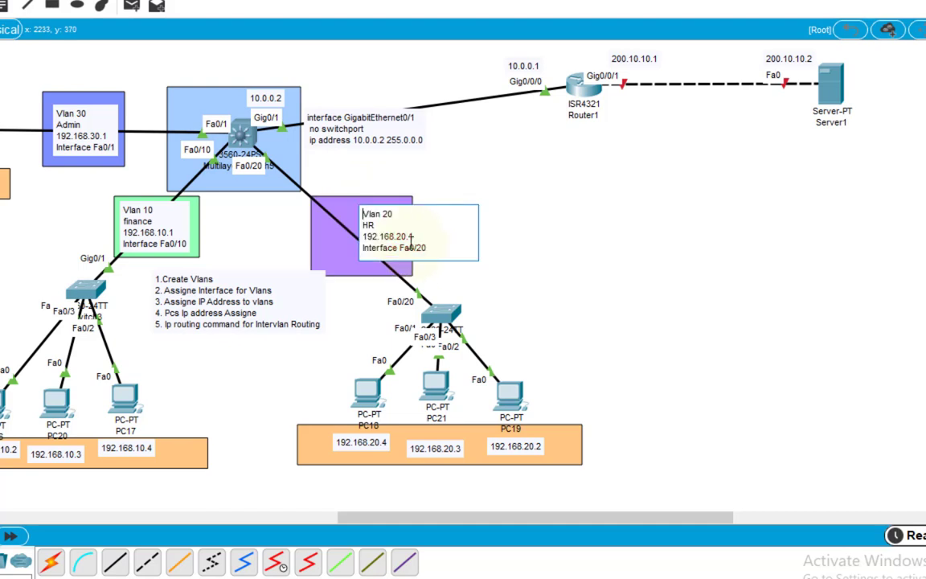
left_click(506, 250)
left_click_drag(393, 234, 361, 236)
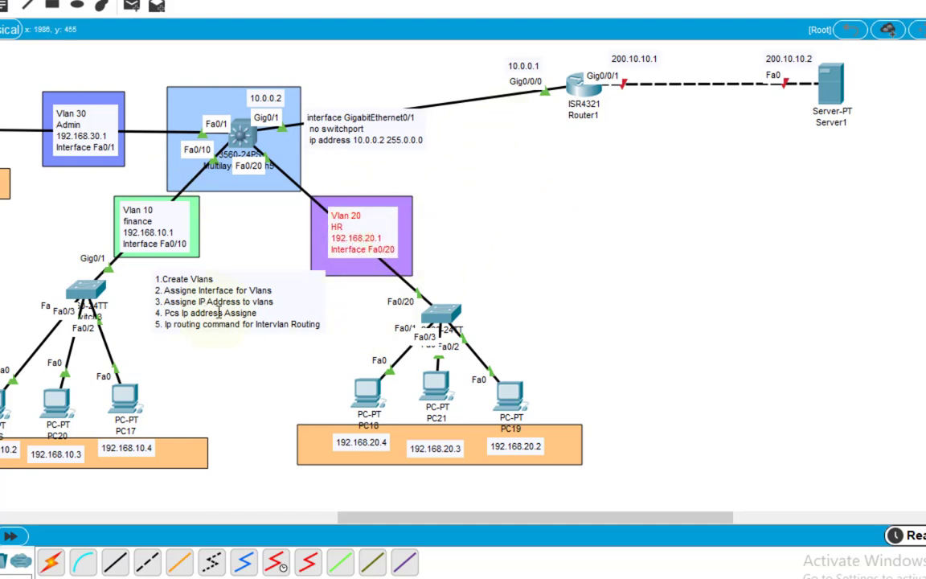
Shift the five-step VLAN note toward the finance switch and the interface configuration note closer to the multilayer switch
left_click_drag(219, 313, 193, 311)
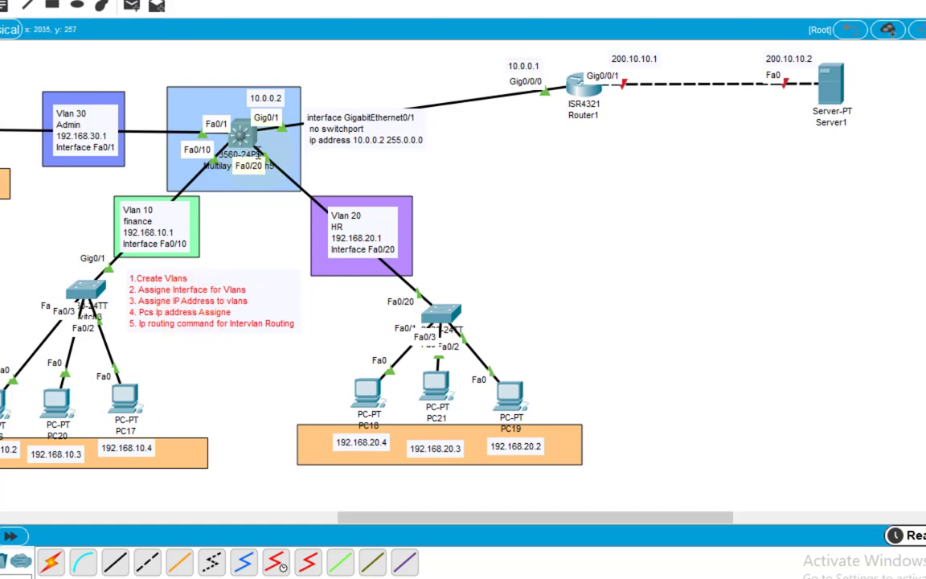
left_click_drag(362, 135, 351, 135)
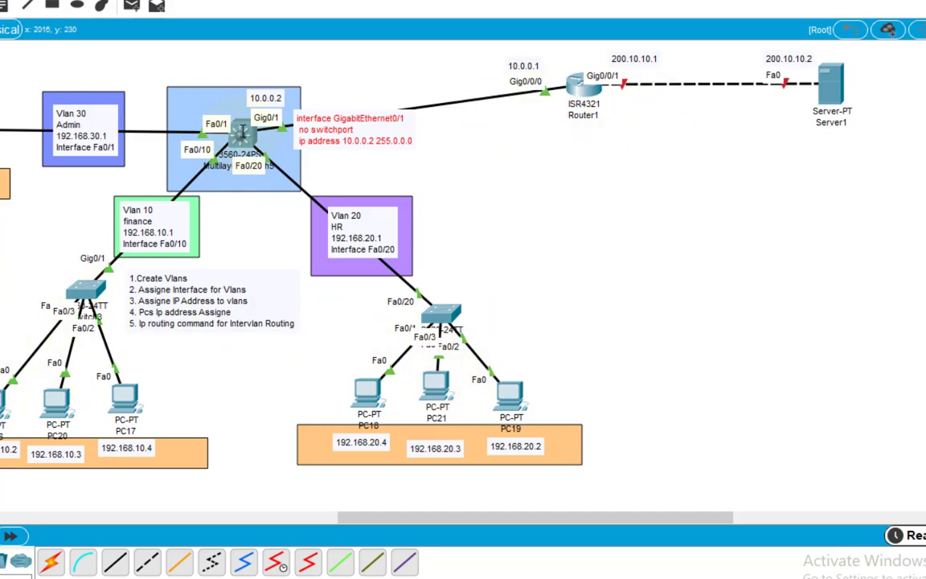
Add a two-line note reading "Public IP Address" and "Internet" and place it just below the Router1–Server1 link
mouse_move(242, 132)
left_click(9, 7)
left_click(691, 58)
type("Public IP")
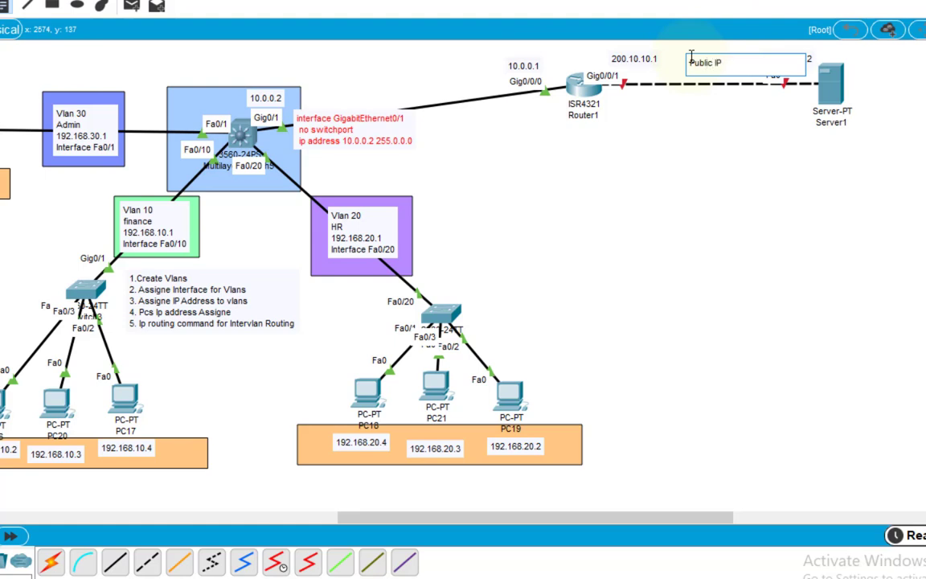
type(" Address")
key("Return")
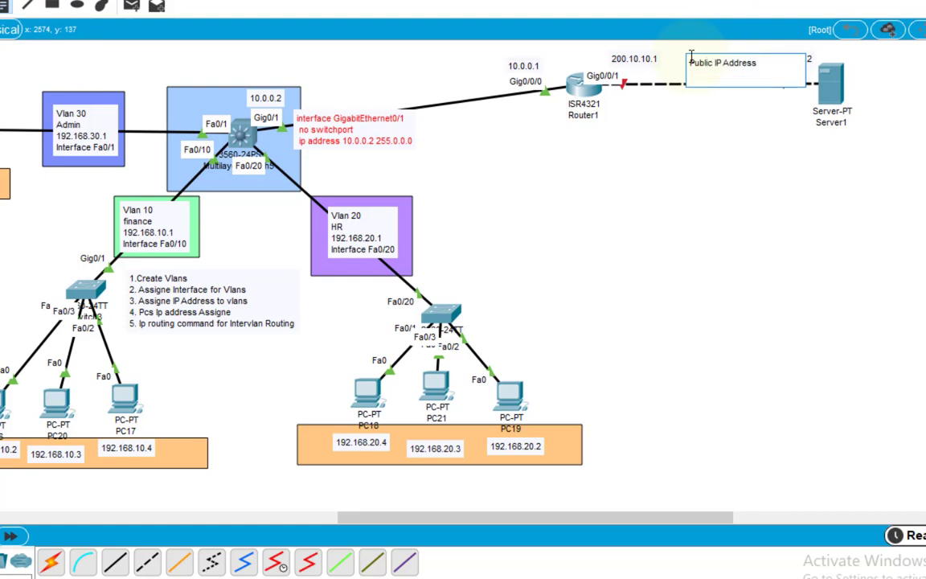
type("Intre")
key("BackSpace")
key("BackSpace")
type("ernet")
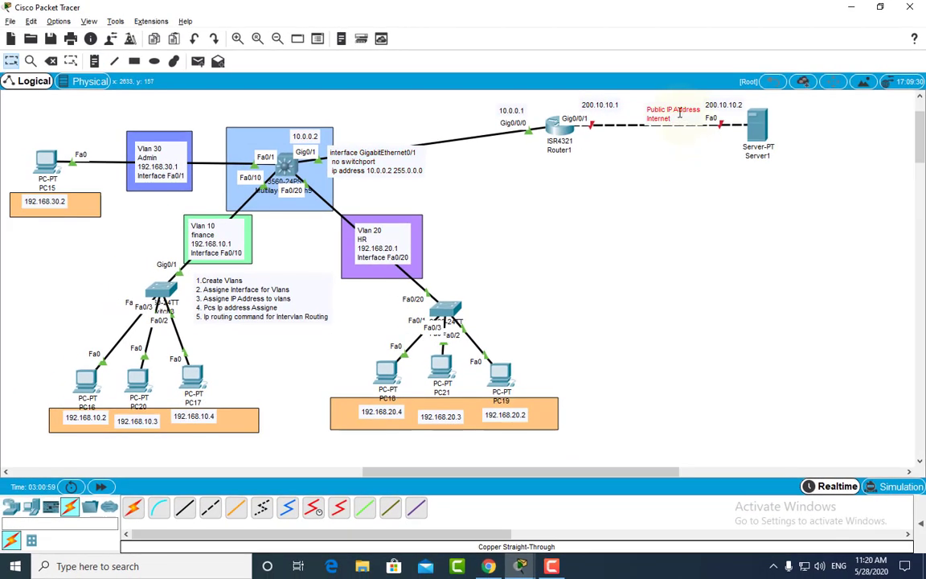
left_click_drag(680, 114, 670, 142)
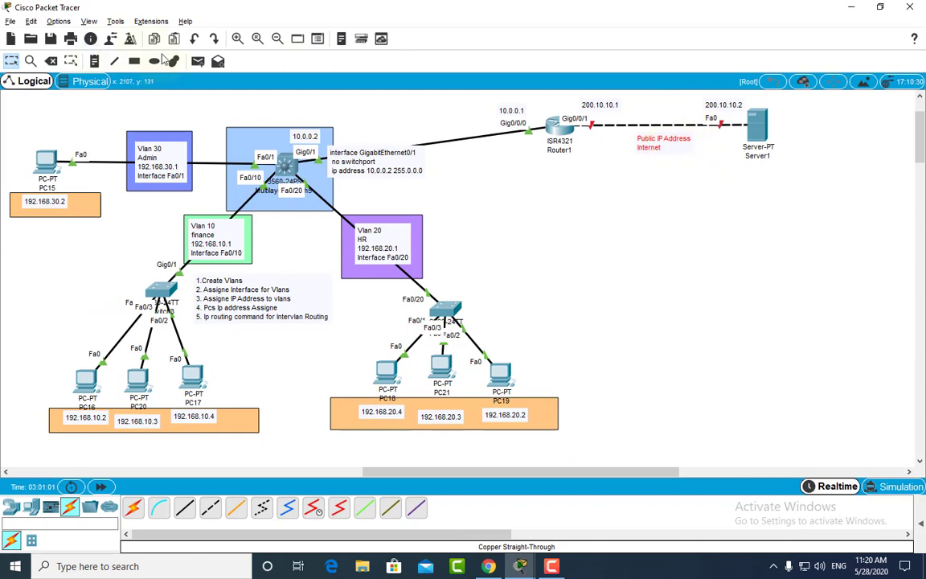
Draw a light green filled rectangle with a black outline around Server1 and the "Public IP Address Internet" note
left_click(174, 61)
left_click(418, 110)
left_click(530, 101)
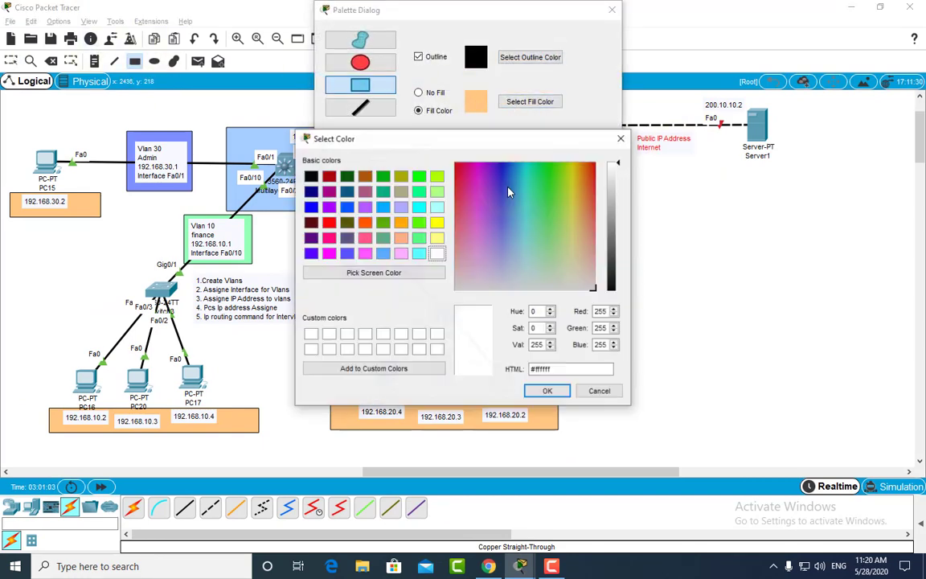
left_click_drag(508, 191, 543, 268)
left_click(547, 391)
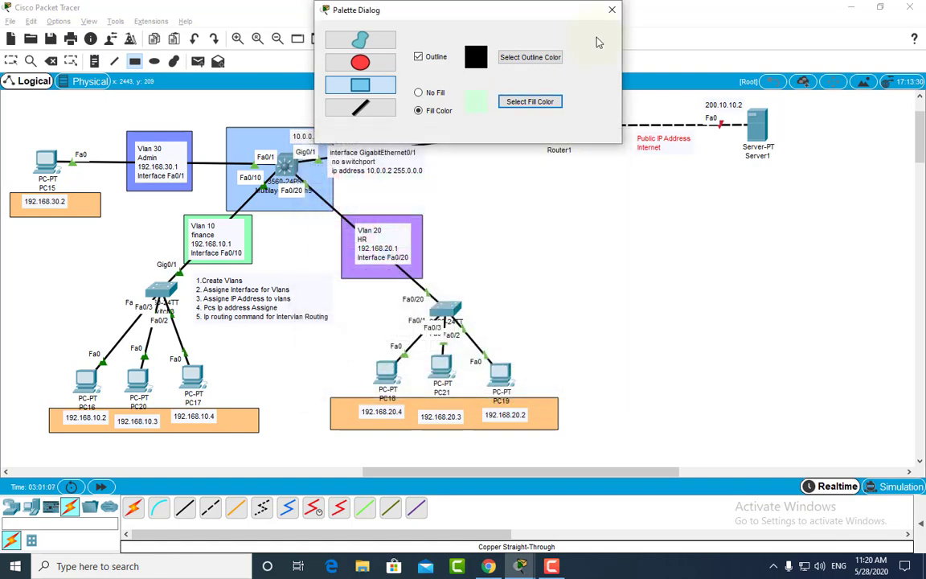
mouse_move(801, 98)
left_mouse_down()
mouse_move(643, 193)
mouse_move(622, 183)
left_mouse_up()
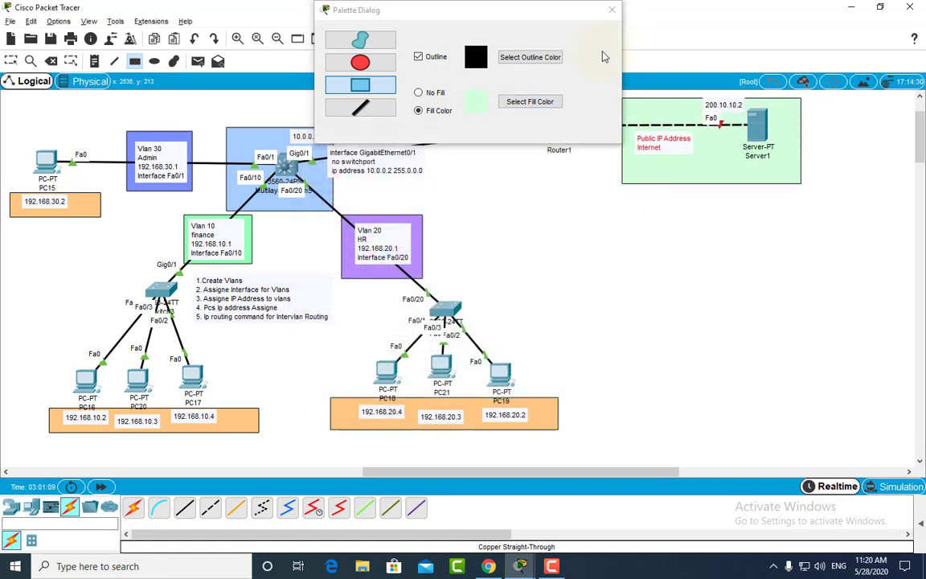
left_click(612, 9)
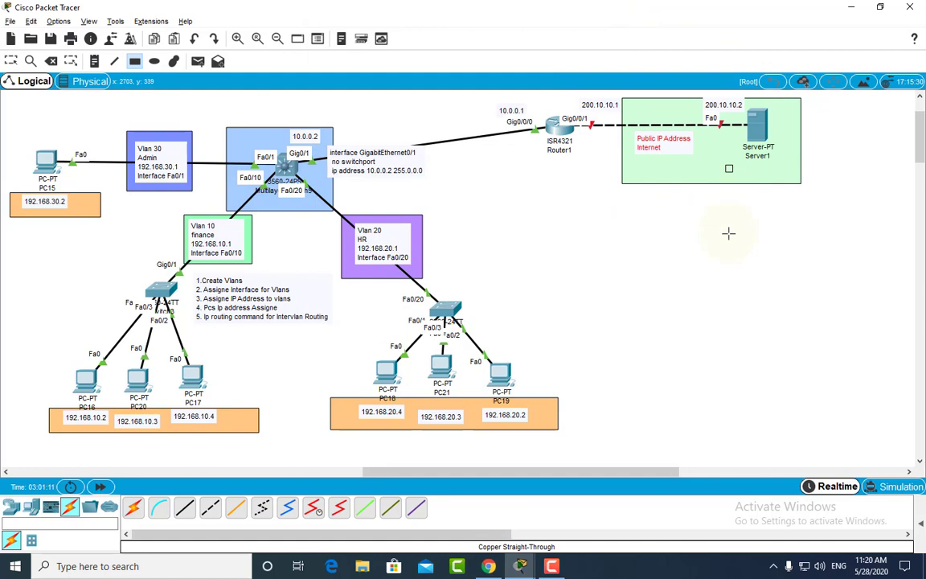
Nudge the light green rectangle slightly and remove the tiny stray square inside it
key("Escape")
left_click_drag(640, 150, 639, 148)
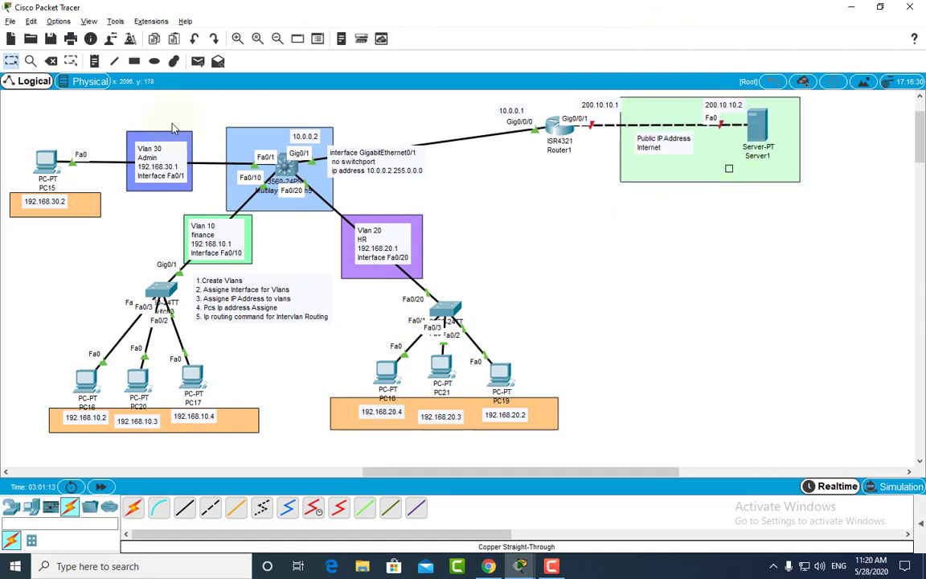
left_click(51, 61)
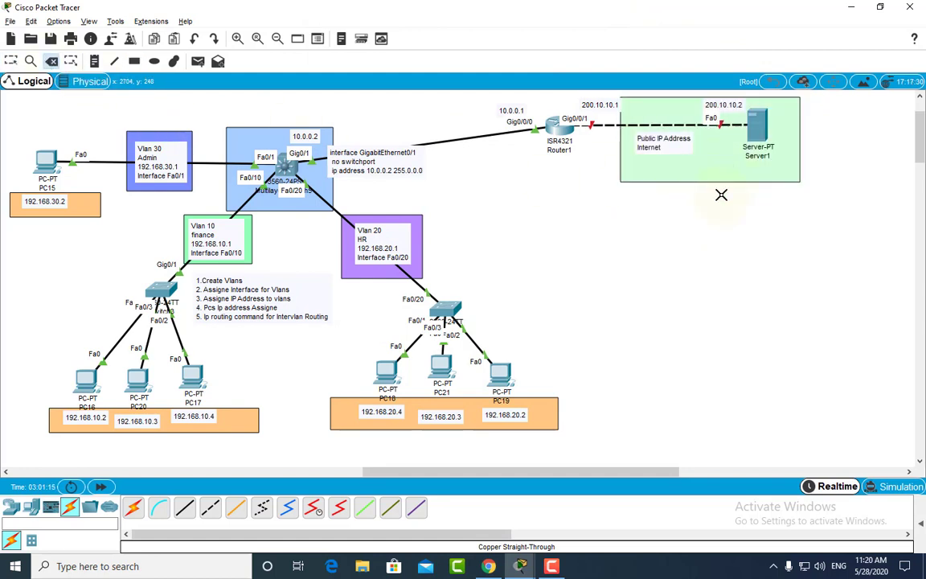
key("Escape")
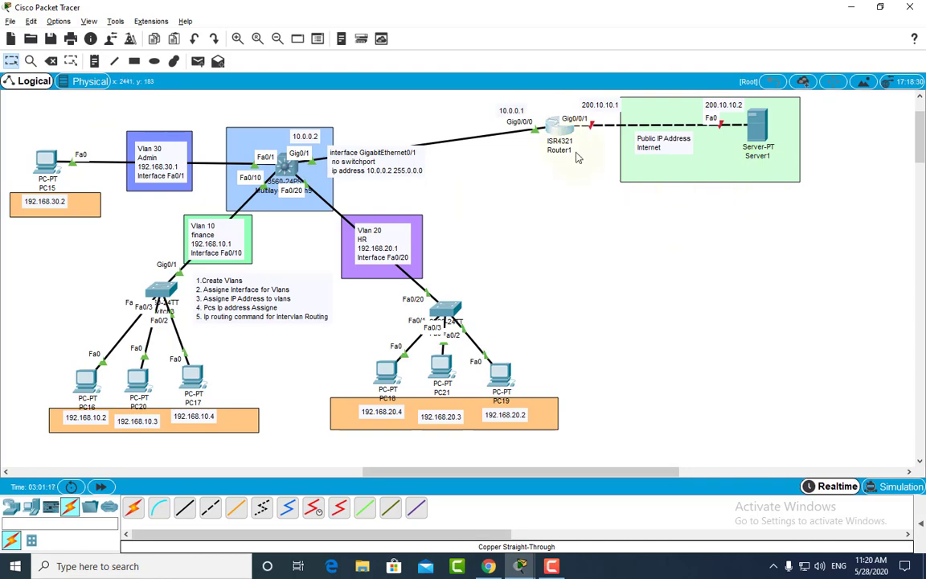
Configure Router1's interface gig0/0/1 with IP address 200.10.10.1 and mask 255.255.255.0, enable it with no shut, and close the router's window
left_click(557, 128)
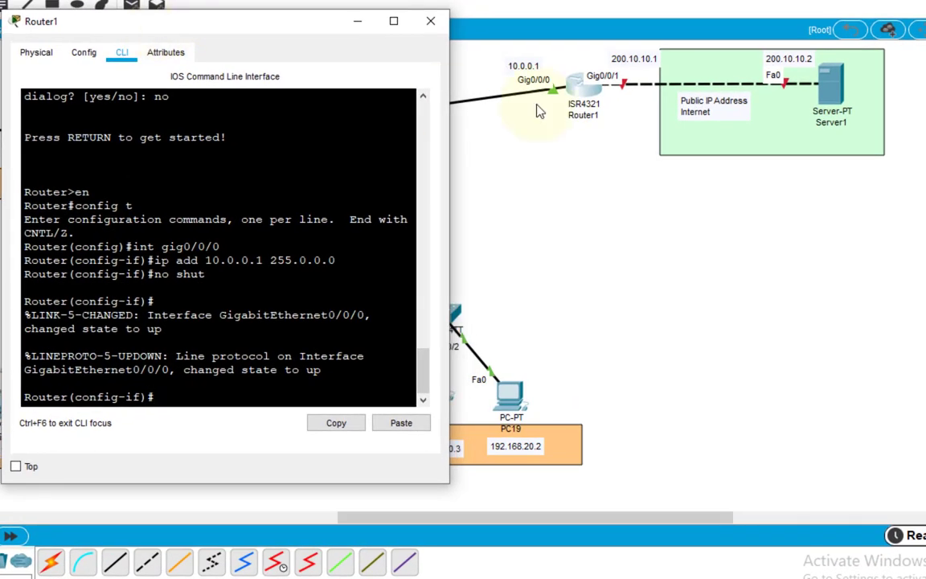
key("Return")
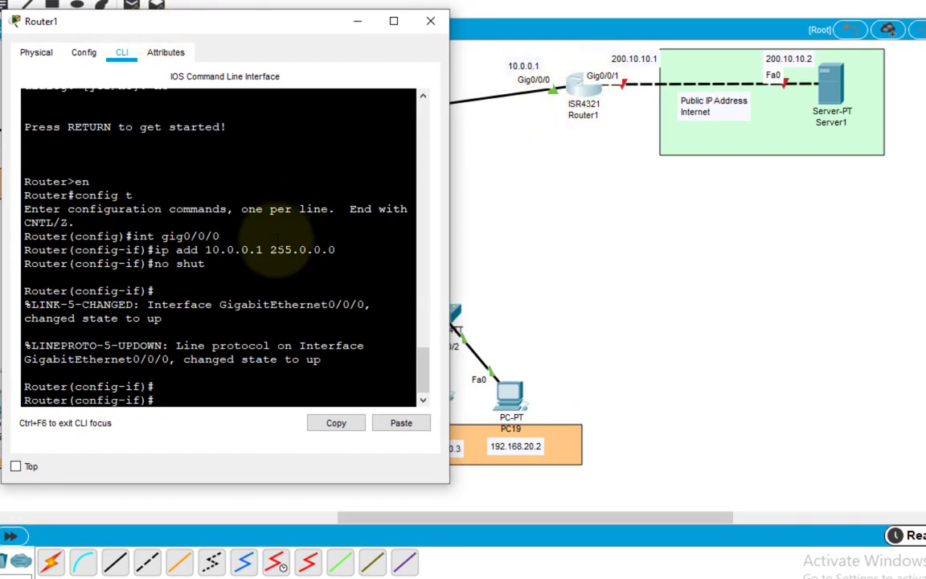
type("int gig0/0/1")
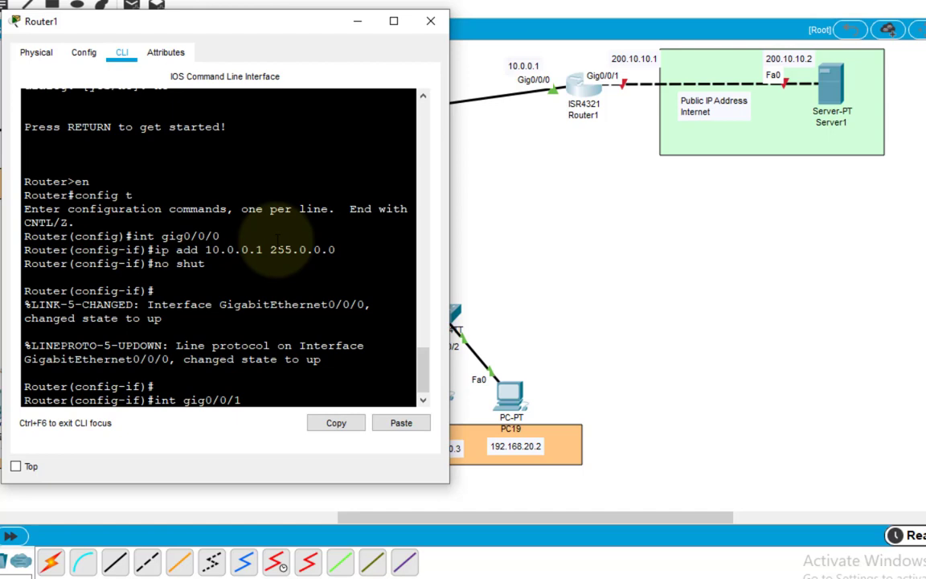
key("Return")
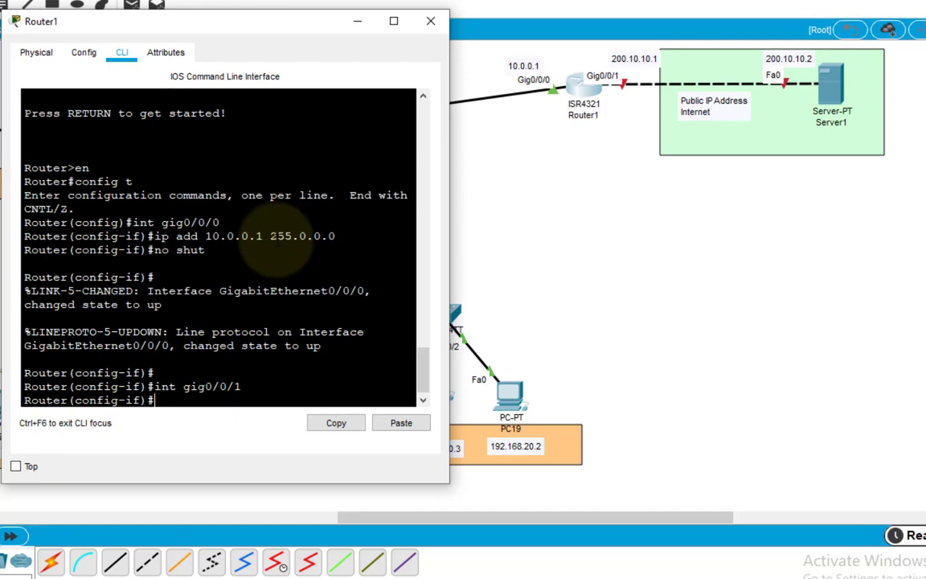
type("ip add 200.10.10.1")
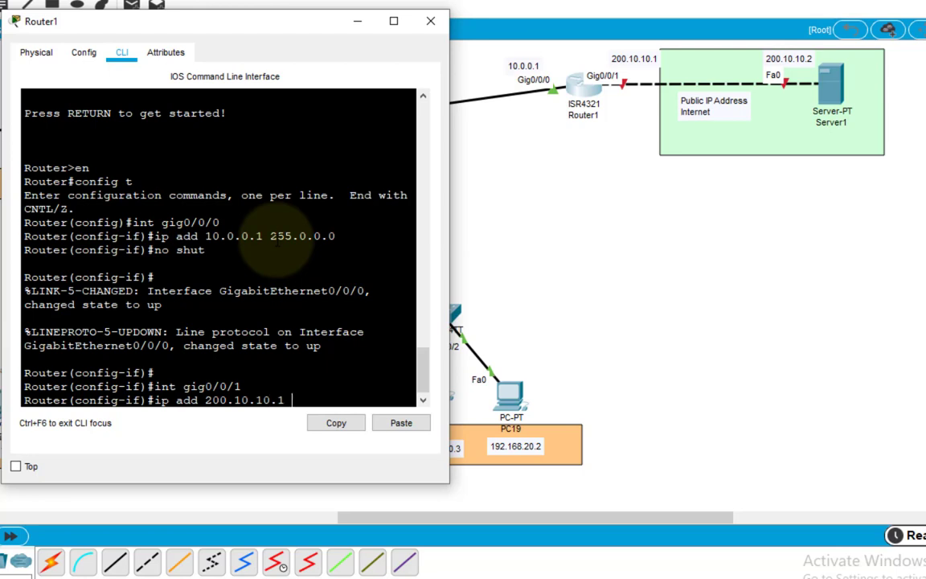
type("255.255.25")
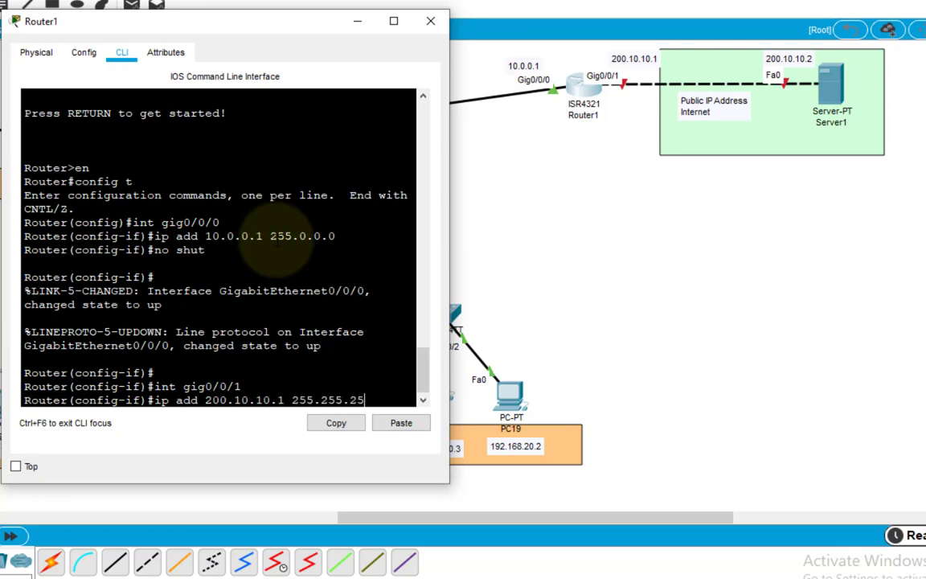
type("5.0")
key("Return")
type("nfig-if)#n")
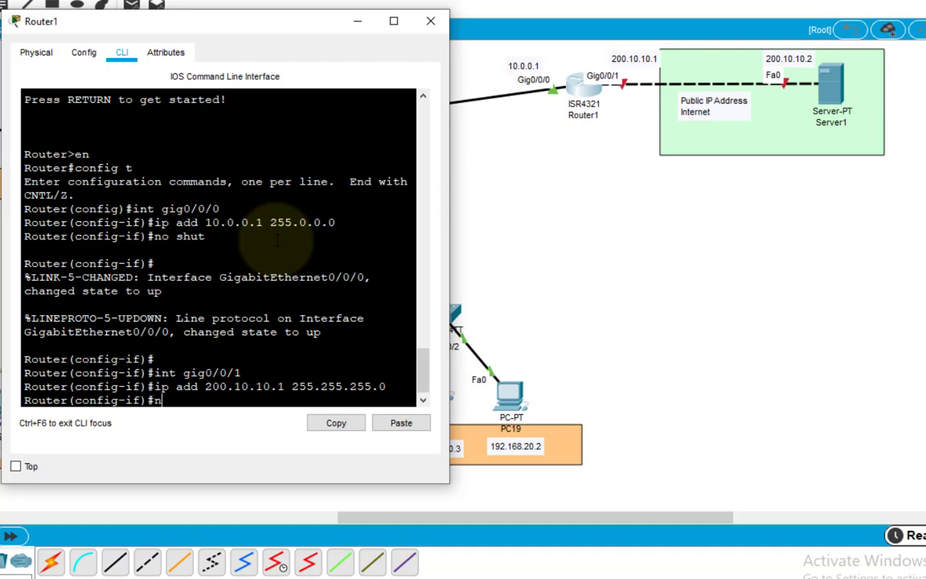
type("o shut")
key("Return")
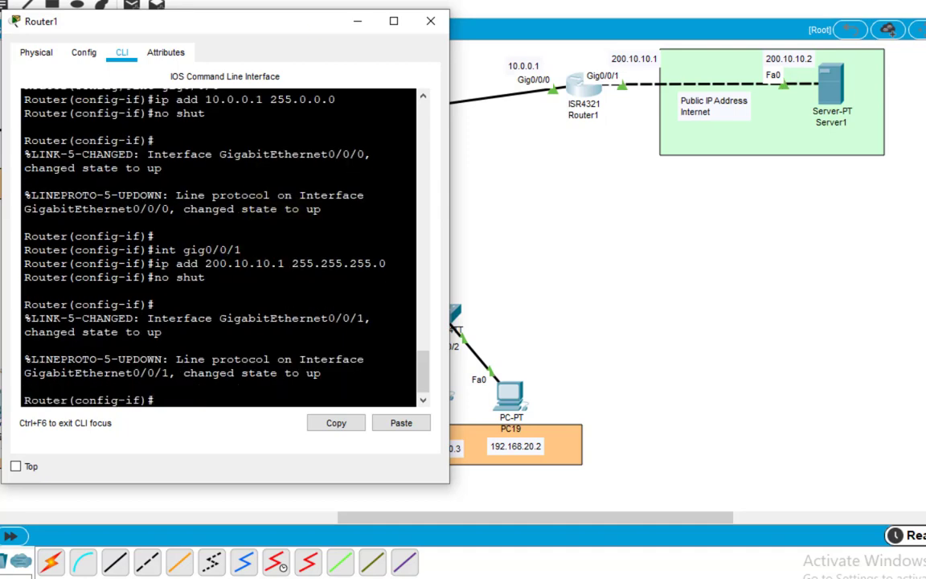
left_click(431, 21)
Assign Server1 the static IP address 200.10.10.2 with subnet mask 255.255.255.0 in its IP configuration
left_click(832, 82)
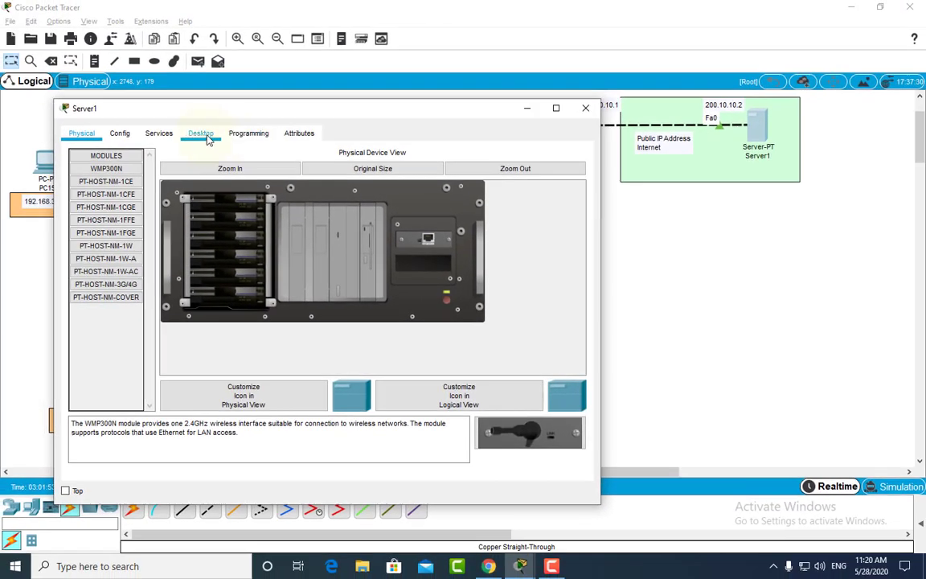
left_click(299, 49)
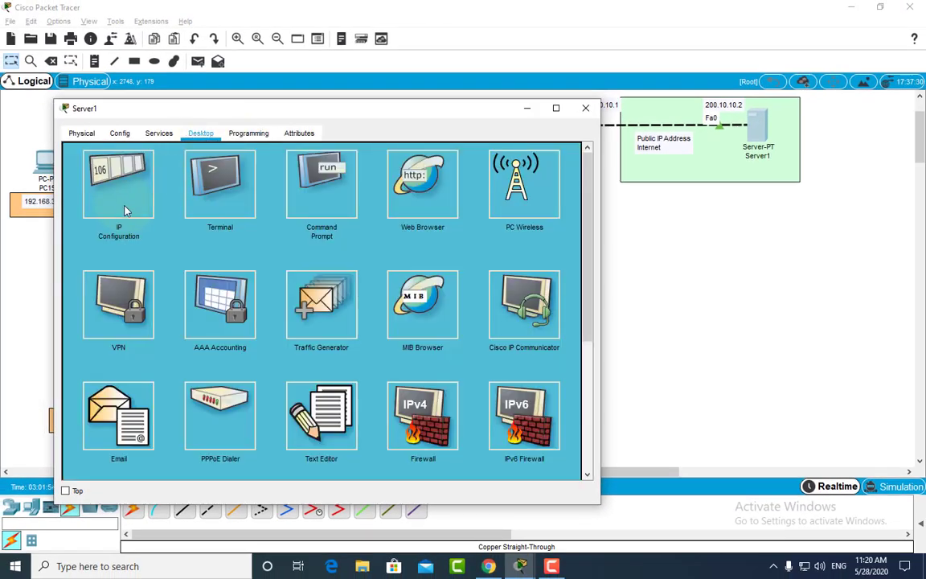
left_click(125, 211)
left_click(277, 209)
type("200.10.10.2")
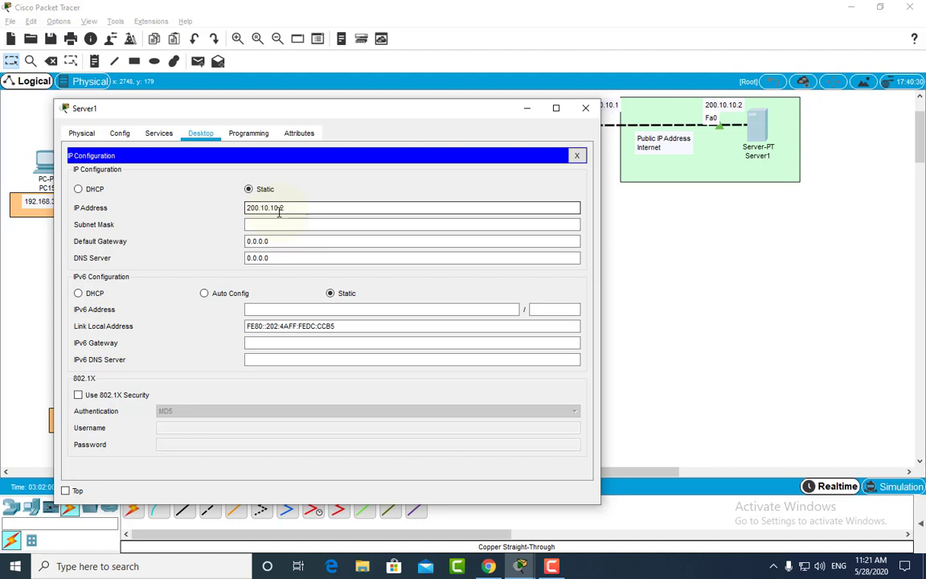
key("Tab")
key("Tab")
Set Server1's default gateway to 200.10.10.1 and close the server's window
type("10")
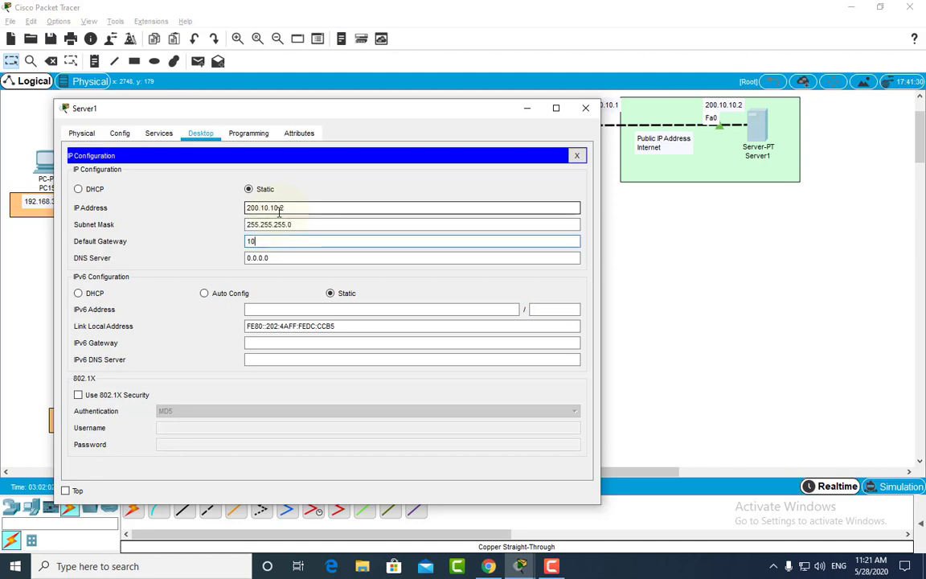
left_click_drag(320, 115, 284, 144)
left_click_drag(406, 134, 399, 85)
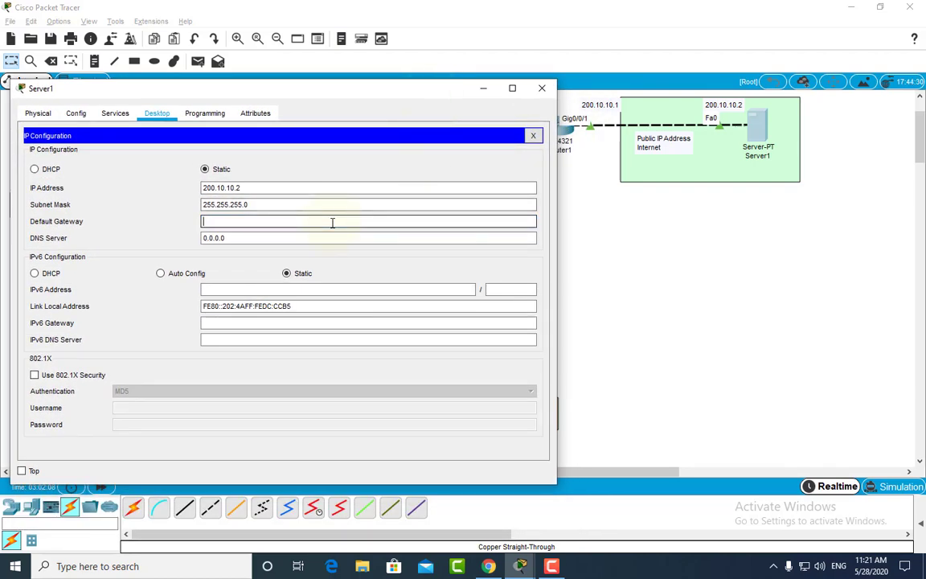
type("200.10.10.1")
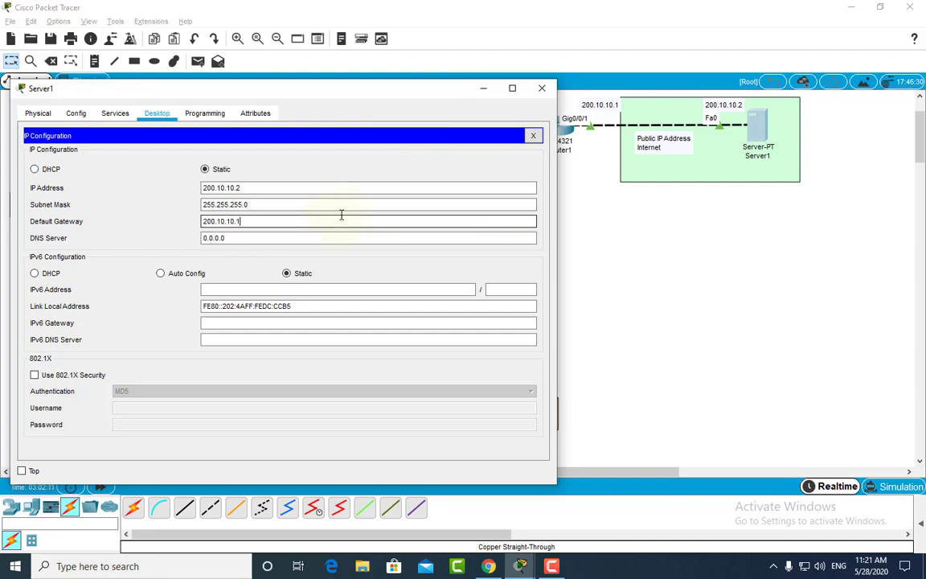
left_click(542, 88)
Review Server1's physical, configuration and HTTP/HTTPS service settings, and close the server's window
left_click(755, 141)
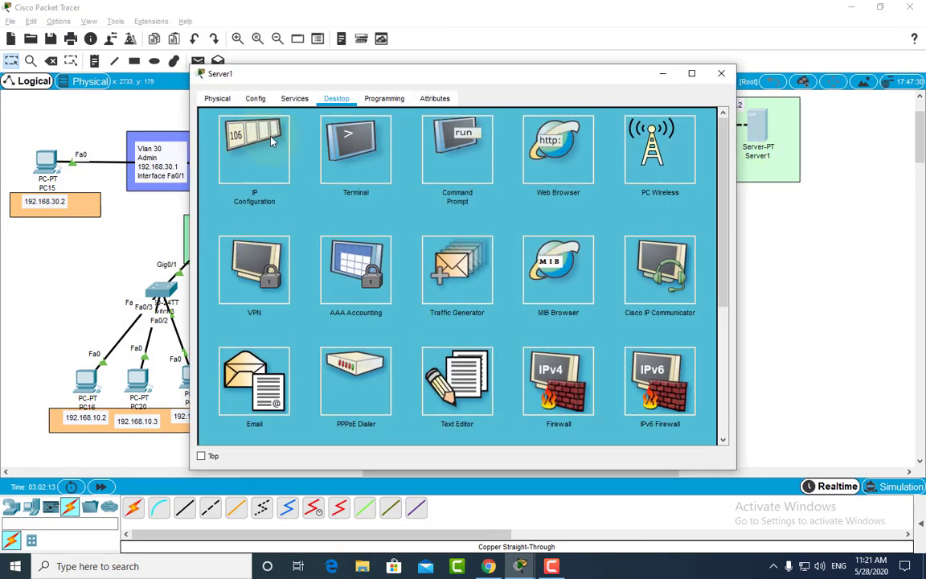
left_click(215, 98)
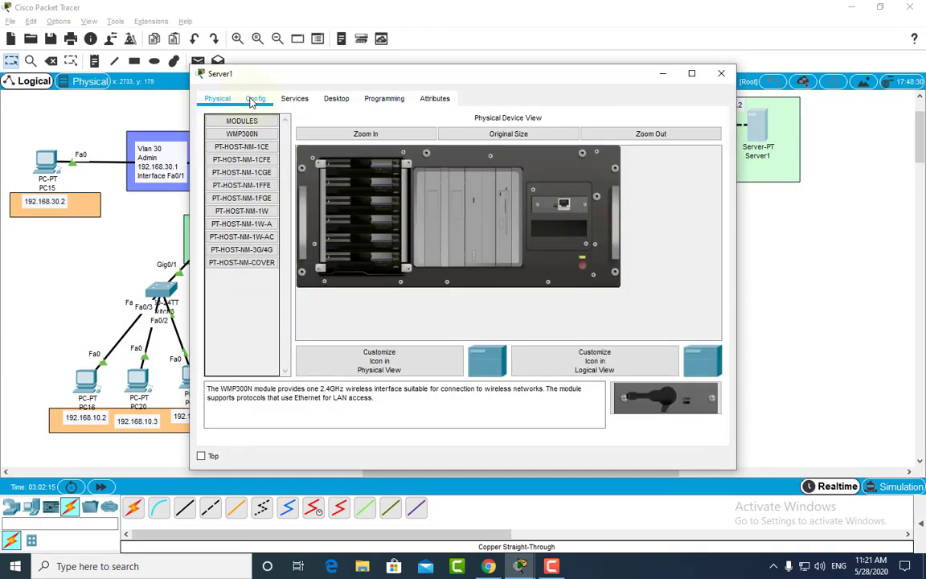
left_click(254, 99)
left_click(290, 98)
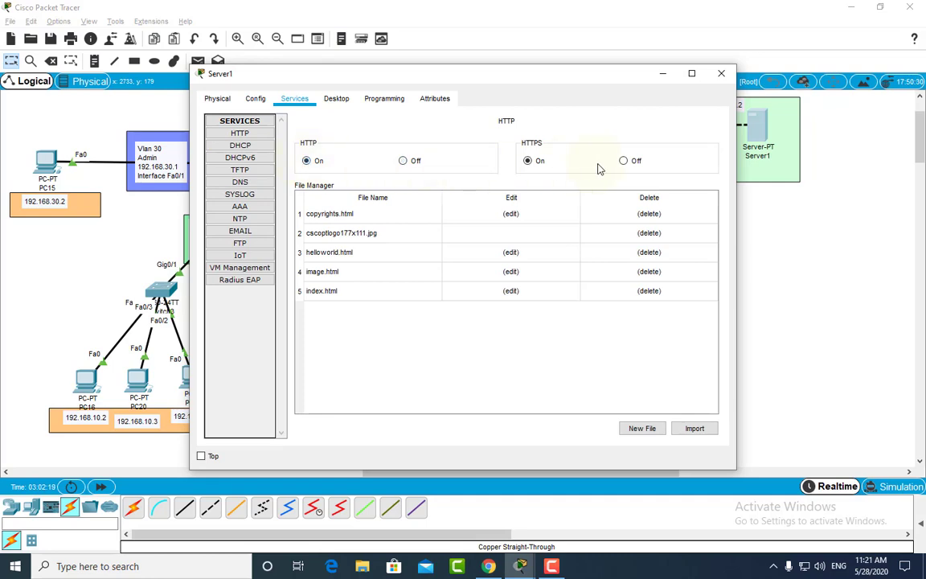
left_click(624, 161)
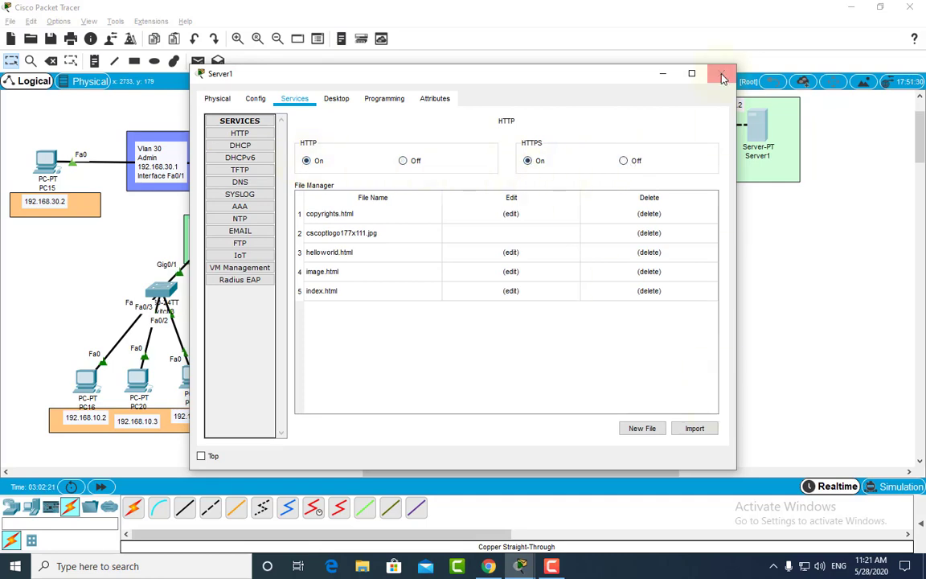
left_click(722, 73)
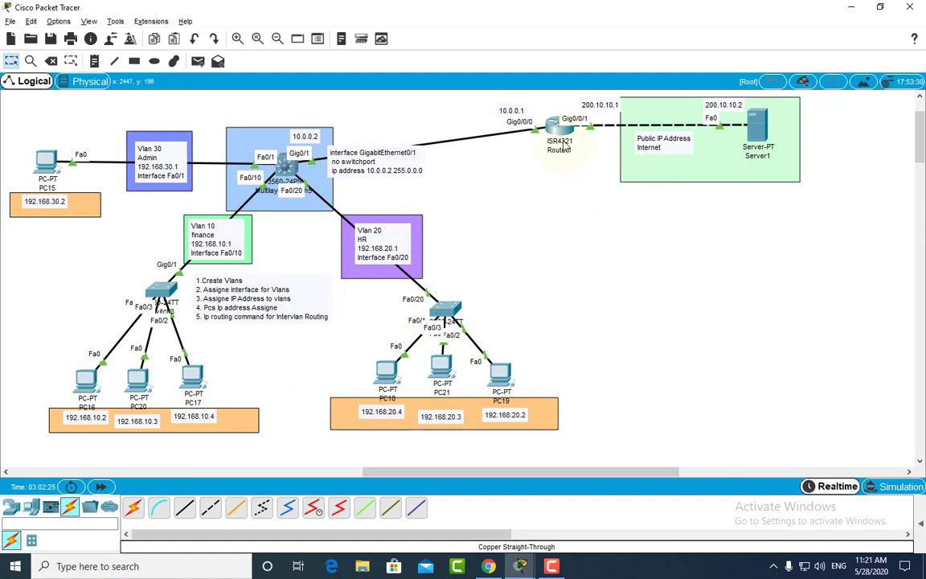
Open Router1's command line and exit interface configuration mode to global configuration mode
mouse_move(565, 146)
mouse_move(289, 172)
left_click(553, 127)
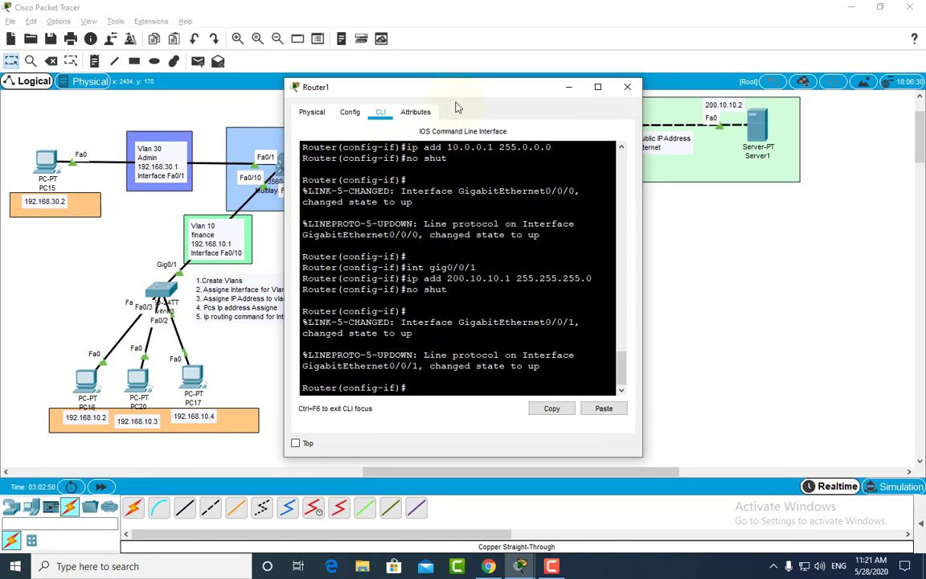
left_click_drag(426, 88, 272, 66)
key("Return")
key("Return")
key("Return")
key("Return")
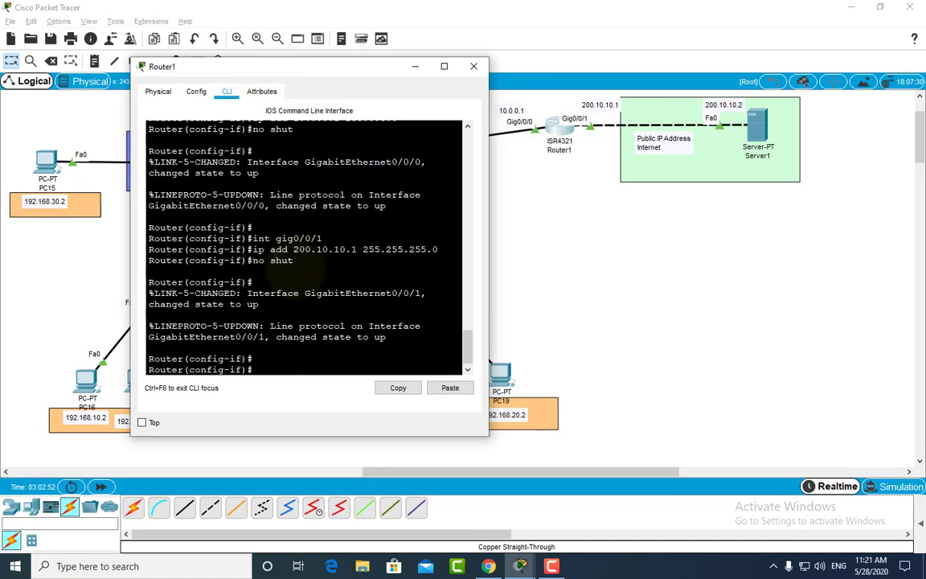
type("reout")
key("BackSpace")
key("BackSpace")
key("BackSpace")
key("BackSpace")
key("BackSpace")
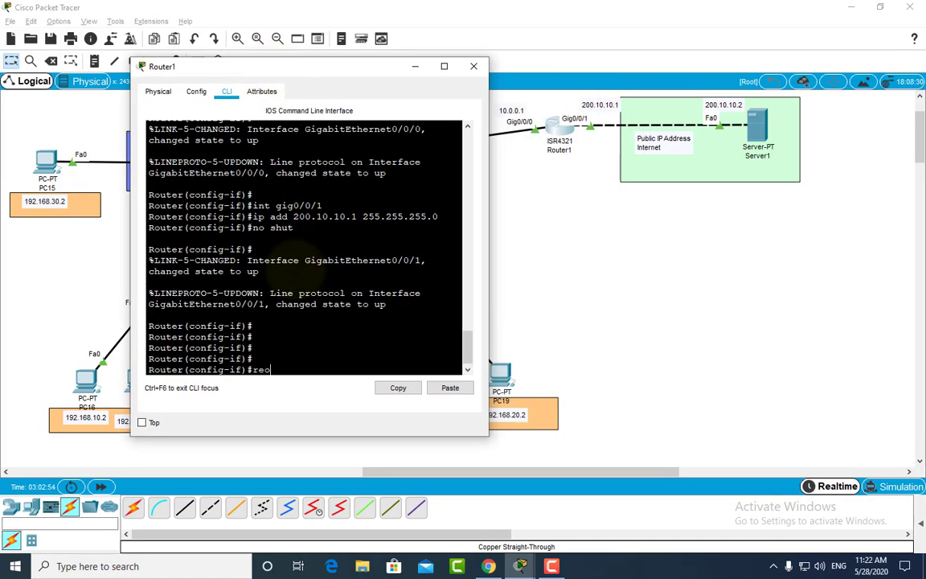
type("exit")
key("Return")
key("Return")
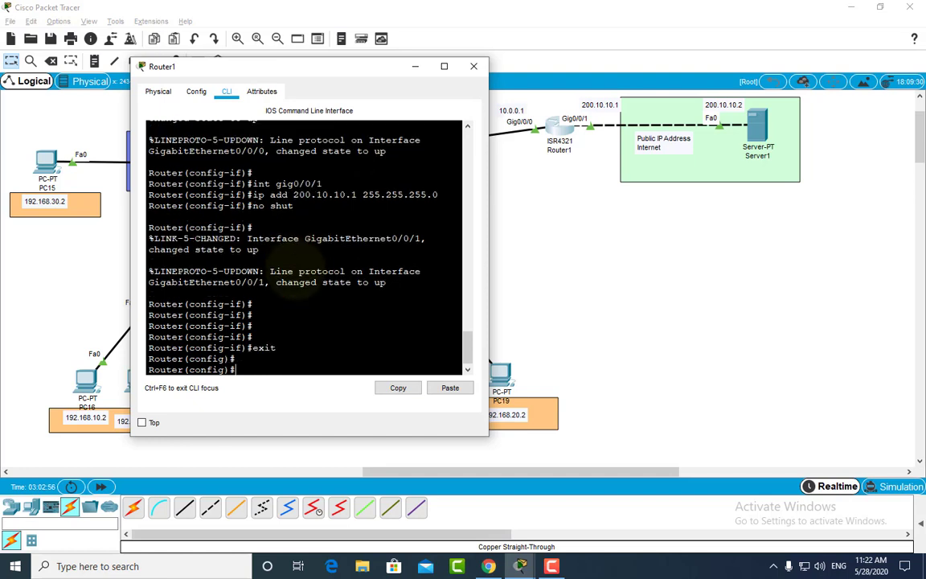
Start RIP routing configuration on Router1 with router rip and set it to version 2
type("route")
key("BackSpace")
key("BackSpace")
key("BackSpace")
key("BackSpace")
type("rotuer rip")
key("Return")
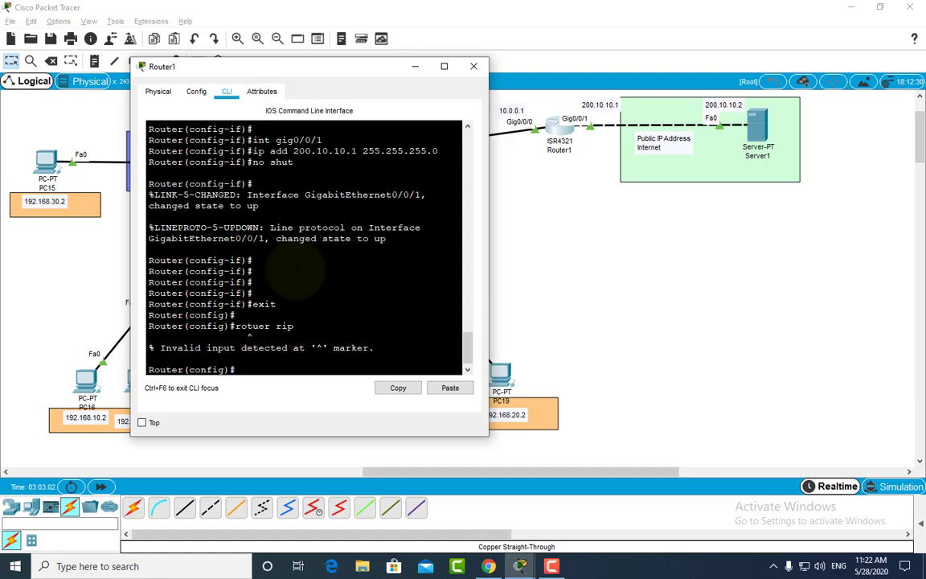
type("router rip")
key("Return")
type("ve")
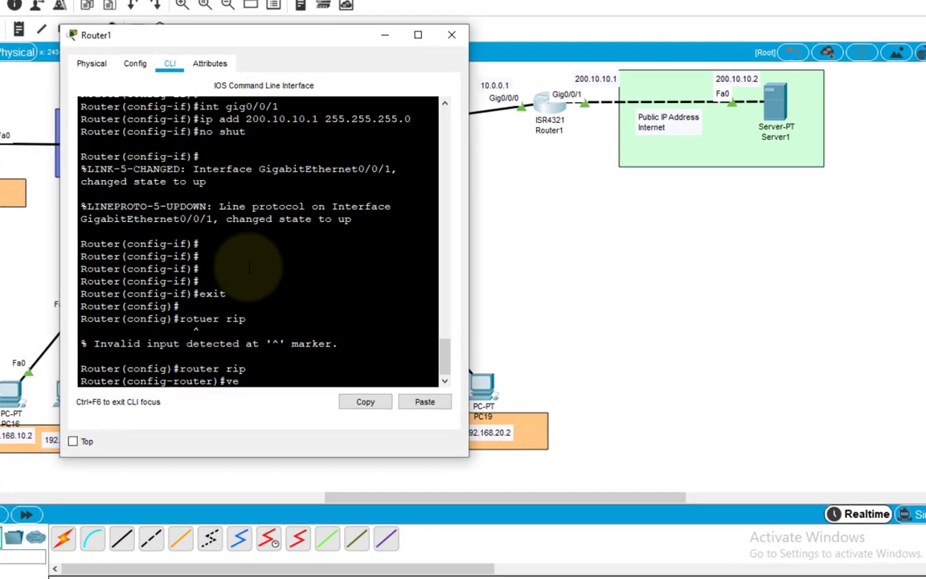
type("rsion")
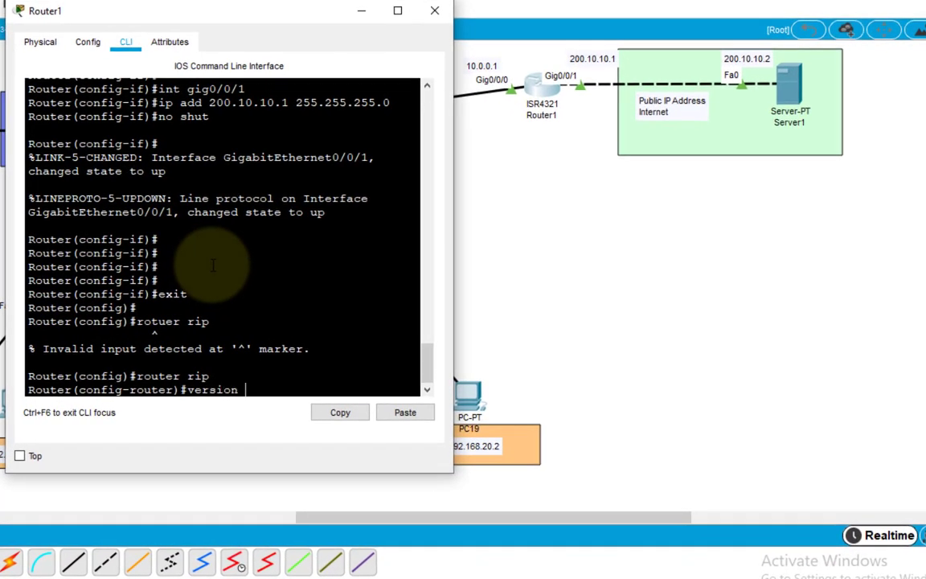
type(" 2")
key("Return")
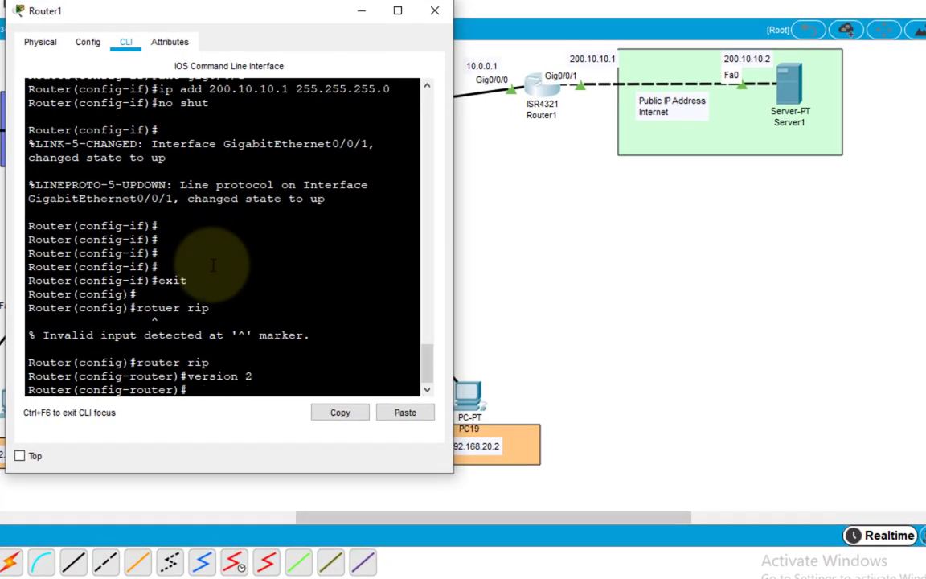
Add network 200.10.10.0 to Router1's RIP configuration
type("newtowk")
key("BackSpace")
key("BackSpace")
key("BackSpace")
type("twork 200.10.10.0")
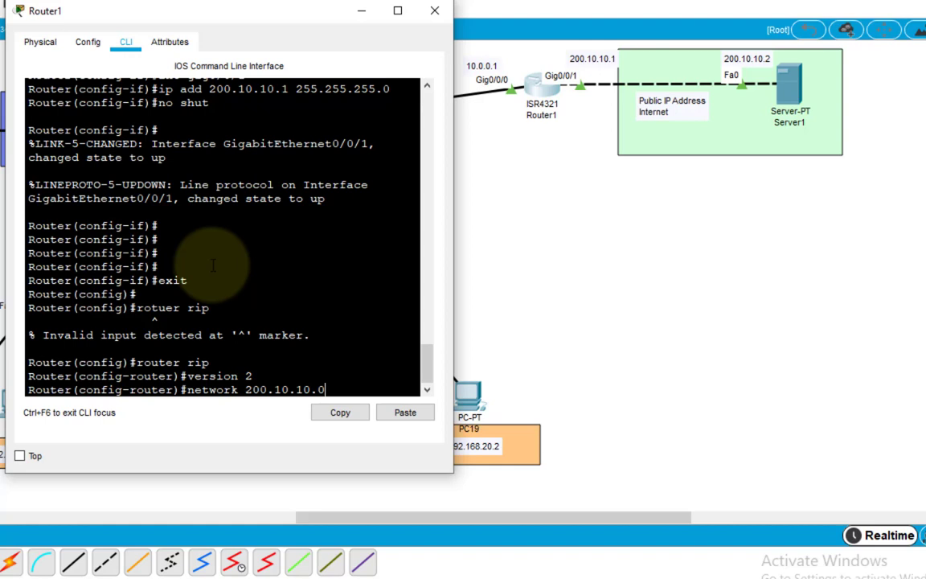
key("Return")
Add network 10.0.0.0 to Router1's RIP configuration and close the router's window
key("Up")
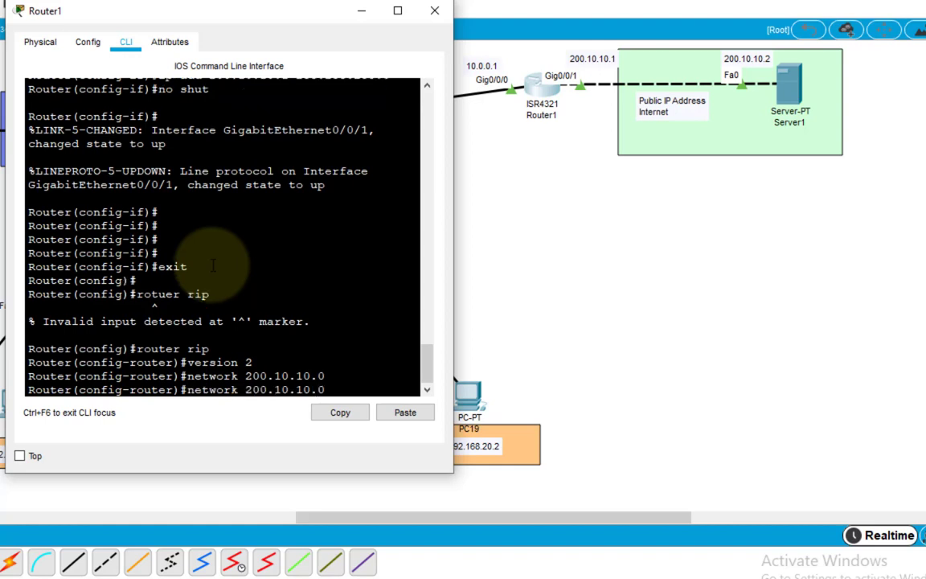
key("Right")
key("BackSpace")
key("BackSpace")
key("BackSpace")
key("BackSpace")
key("BackSpace")
key("BackSpace")
key("BackSpace")
key("BackSpace")
key("BackSpace")
key("BackSpace")
key("BackSpace")
type("10.0.0.0")
key("Return")
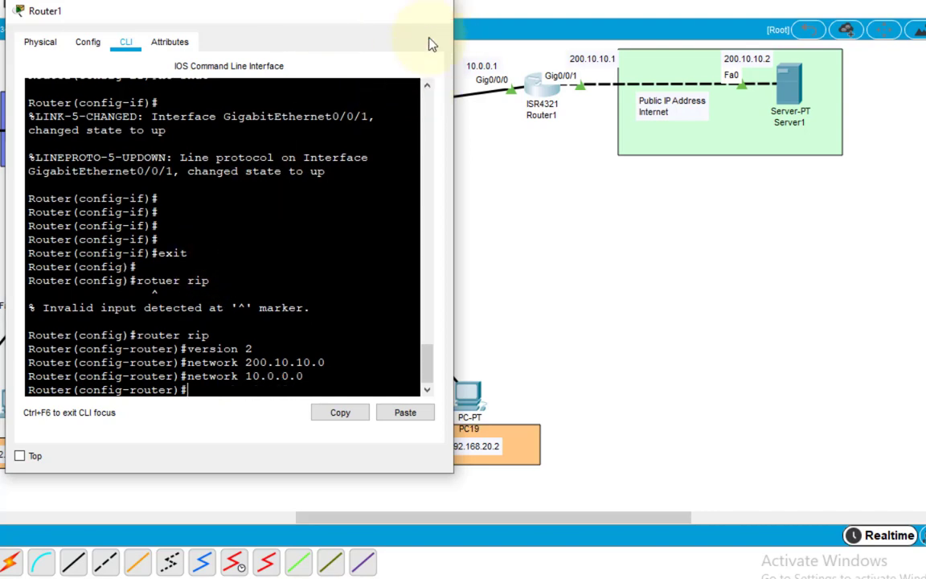
left_click(434, 11)
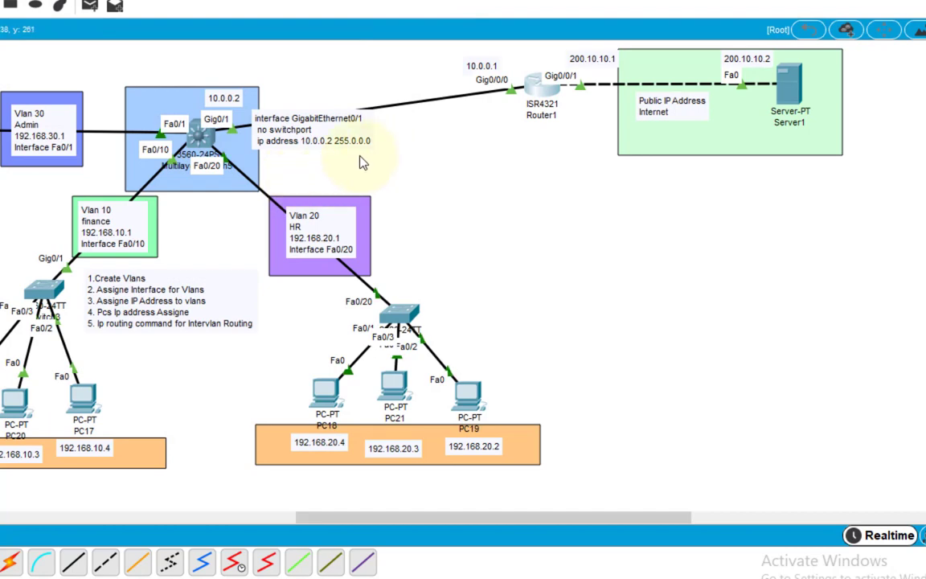
Open Multilayer Switch5's command line, exit to global configuration mode, and place the window clear of the router link
left_click(199, 128)
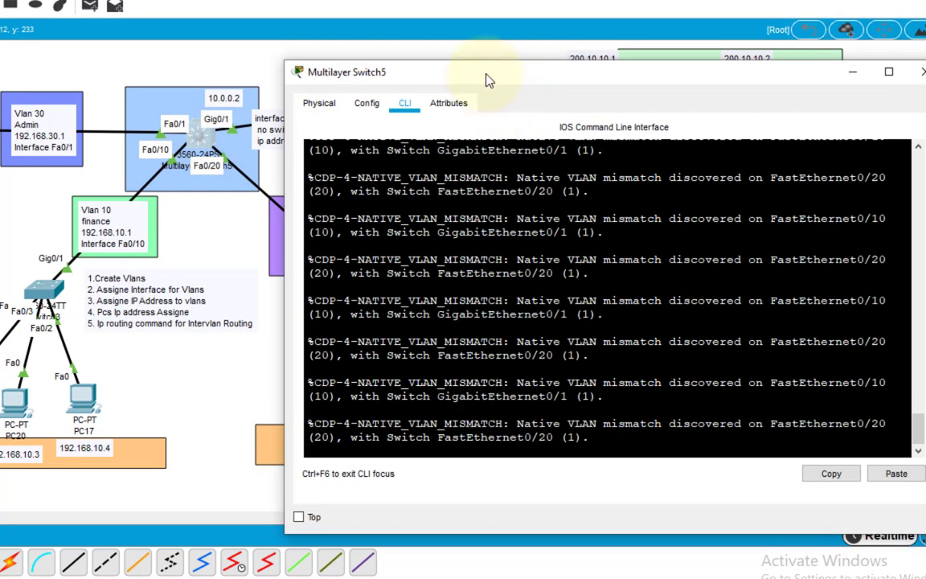
left_click_drag(438, 66, 499, 89)
scroll(121, 351, "down", 3)
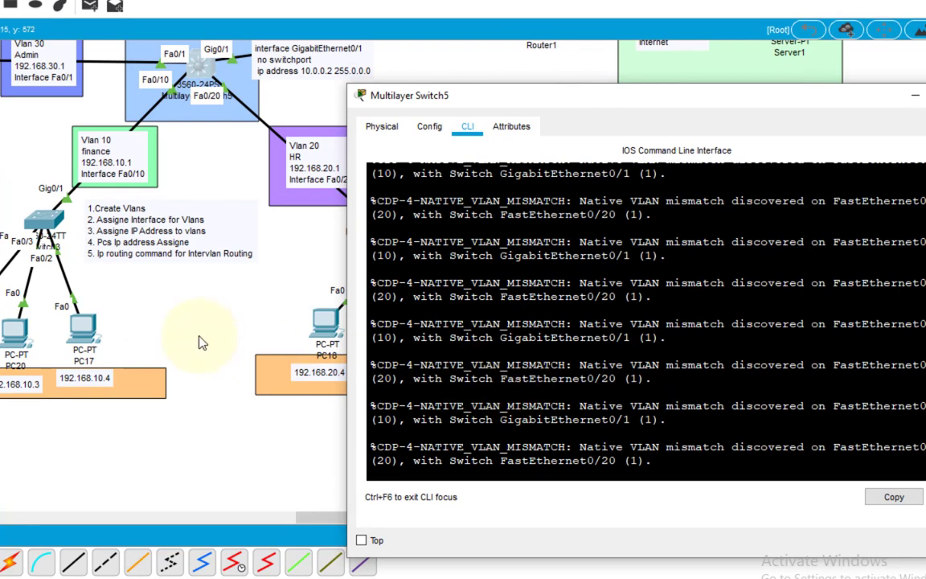
scroll(184, 309, "up", 3)
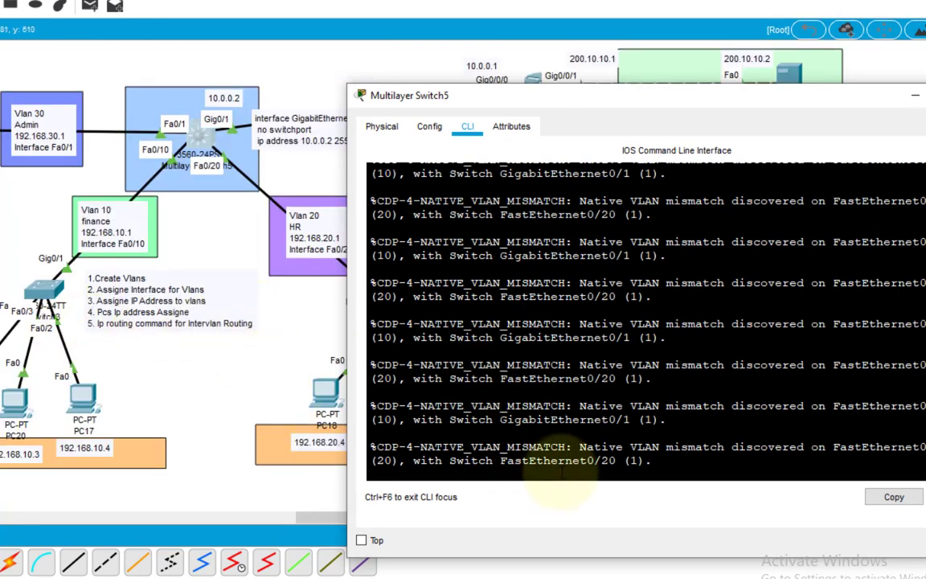
key("Return")
key("Return")
key("Return")
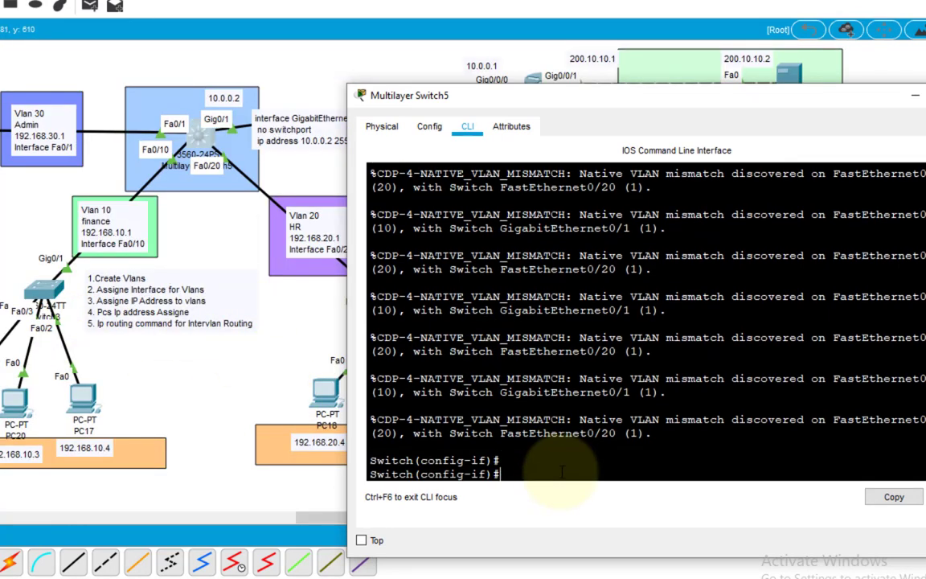
type("exi")
type("t")
key("Return")
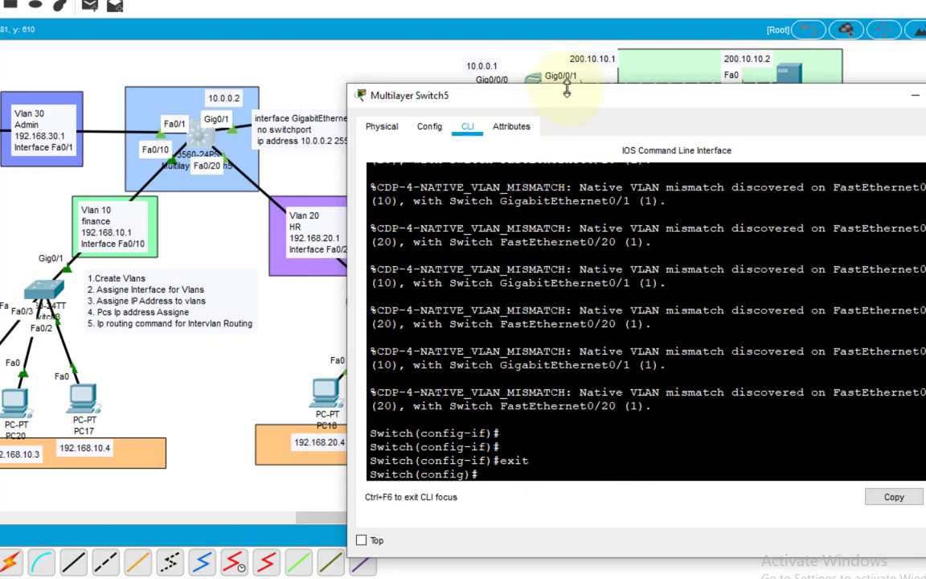
left_click_drag(583, 98, 598, 141)
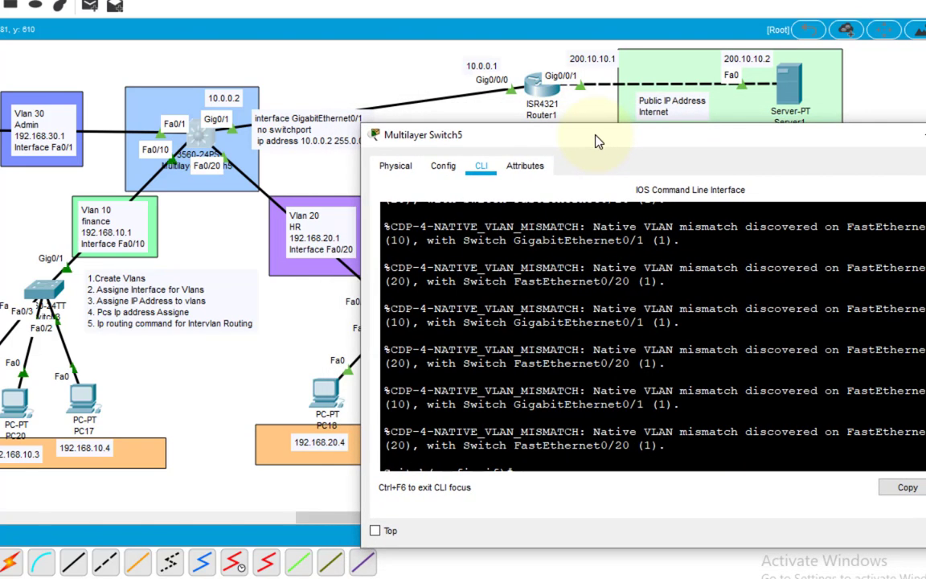
scroll(555, 414, "down", 2)
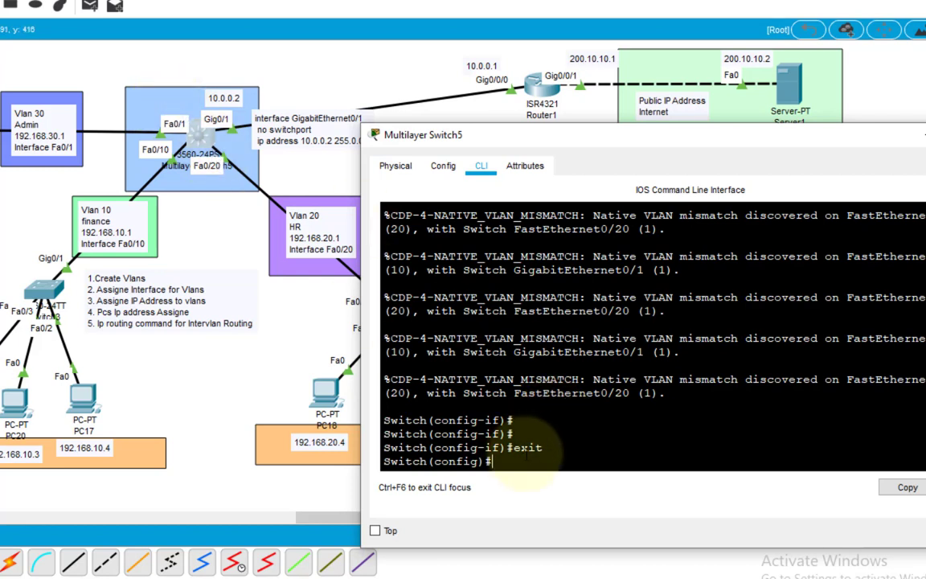
type("ip router0.0.0.0")
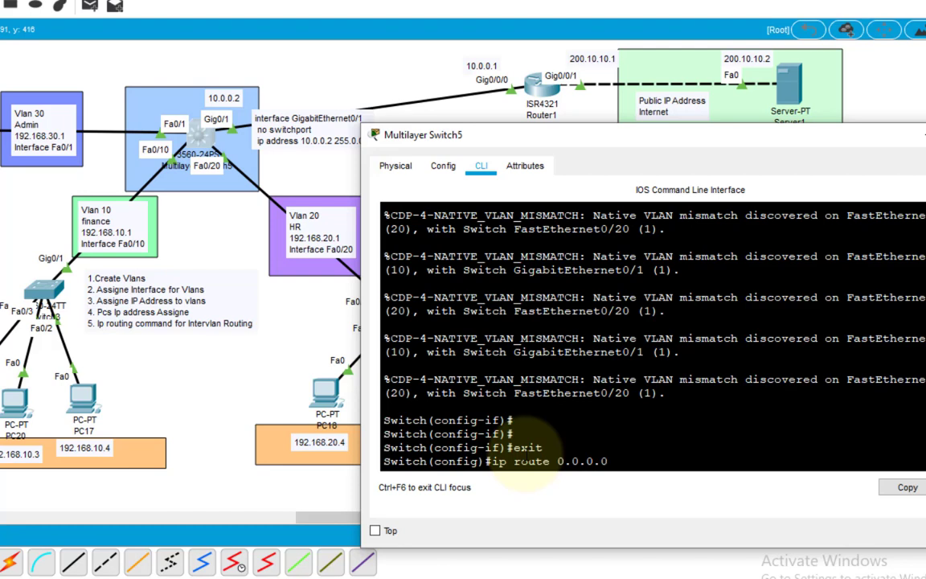
type(" 0.0.0.0")
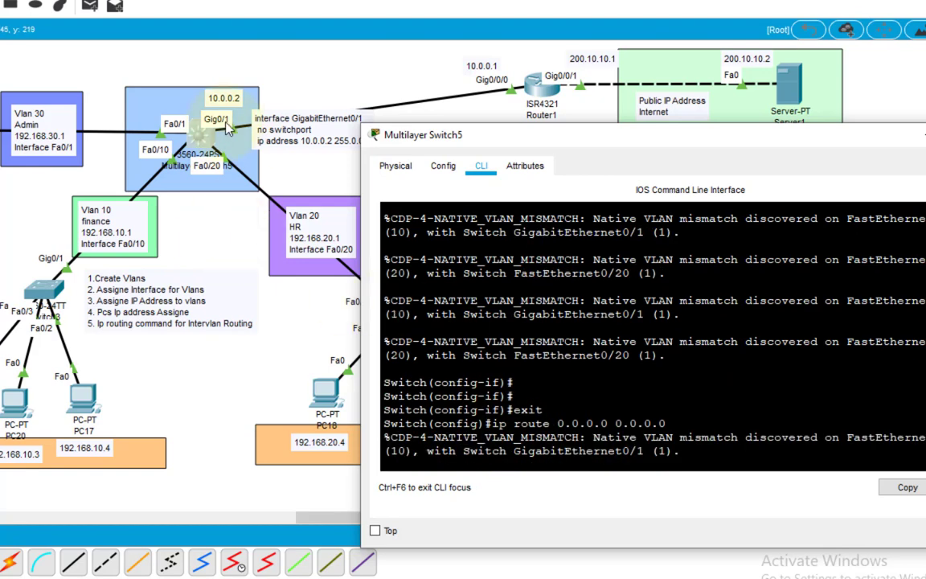
type("exit")
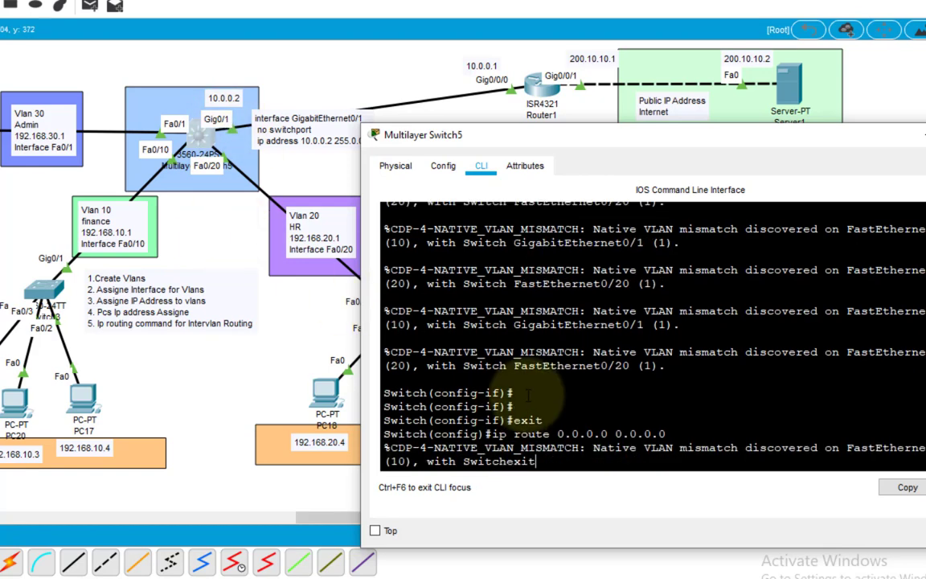
key("Up")
key("Down")
key("Down")
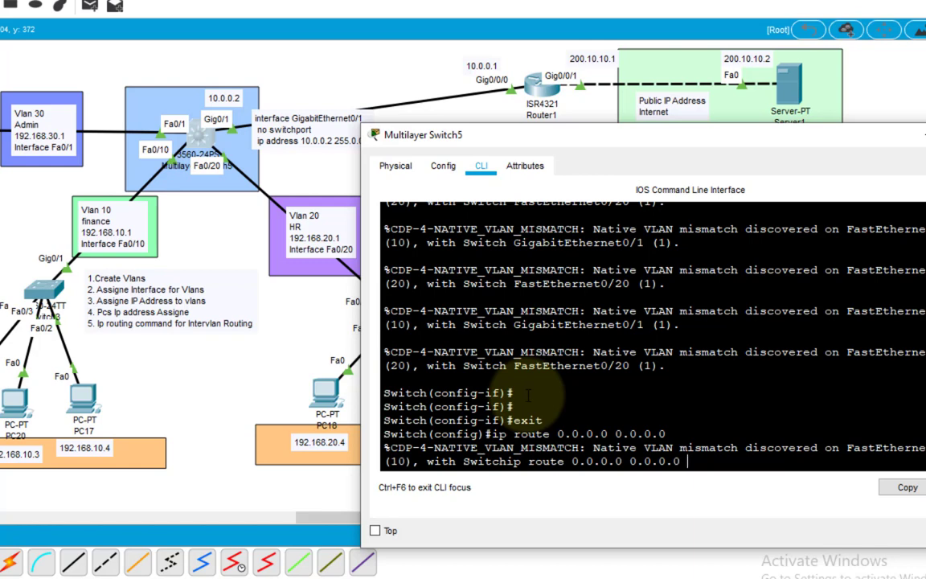
type("gi")
type("exit")
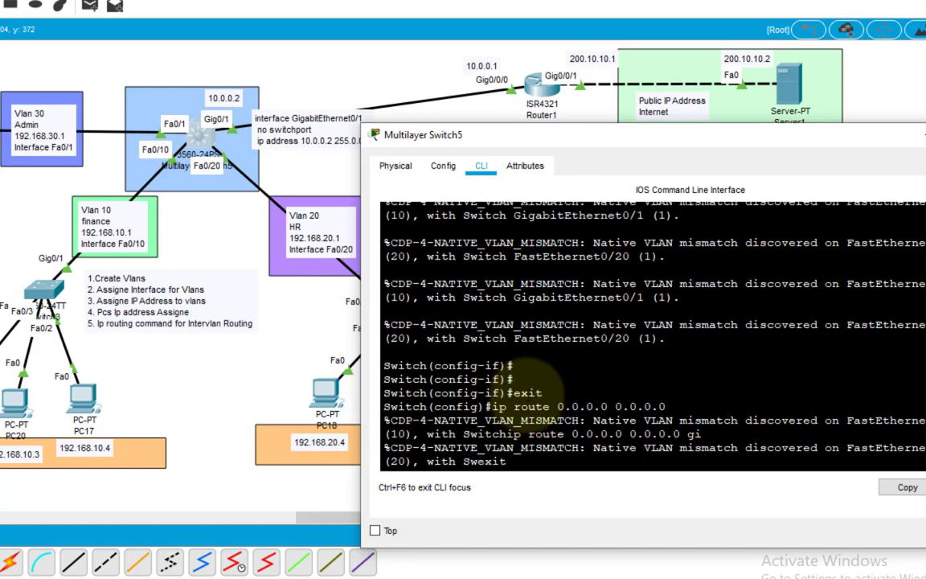
key("Return")
key("Return")
key("Return")
key("Return")
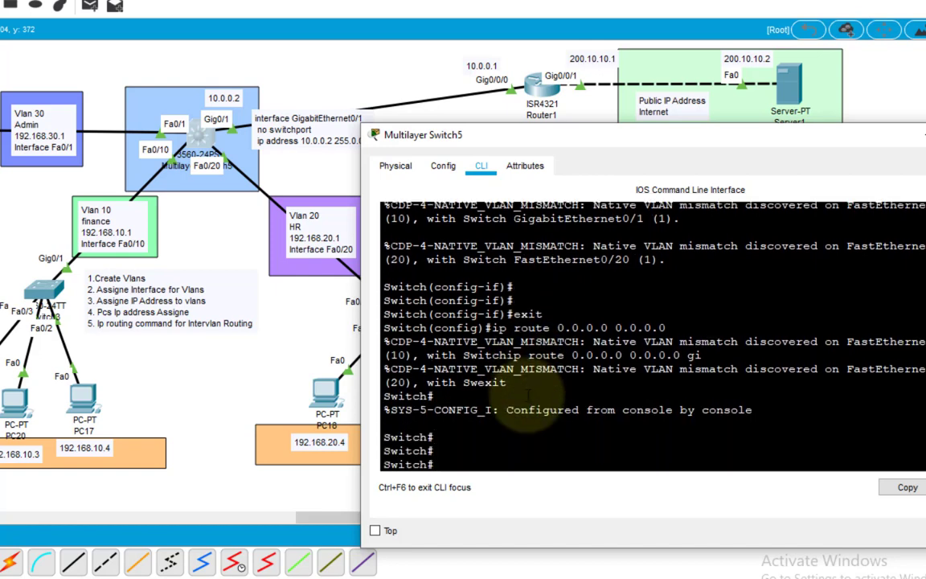
From global configuration mode on Multilayer Switch5, add the default route 0.0.0.0 0.0.0.0 through gig0/1, and exit configuration mode
type("confign")
type(" t")
key("Return")
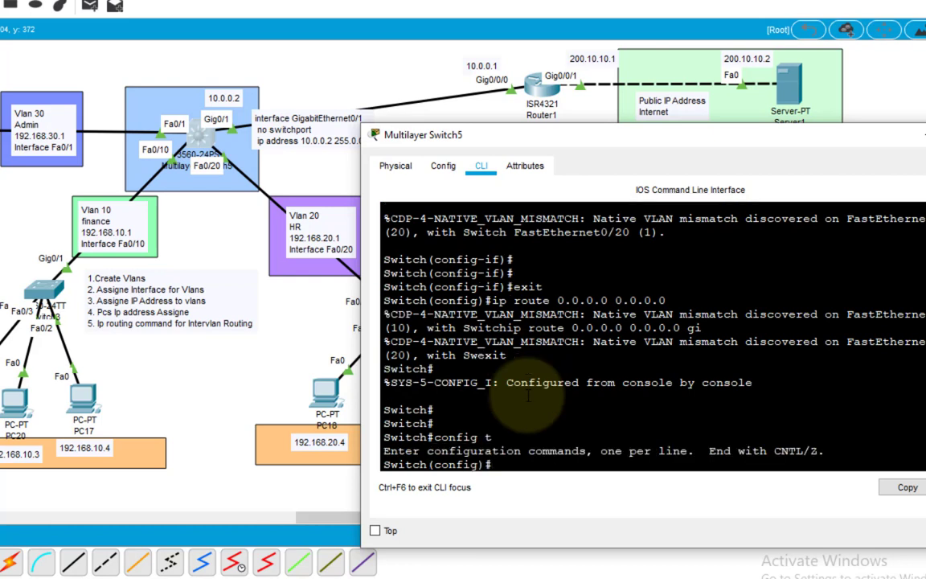
type("ip rout")
type("te 0.0.0.")
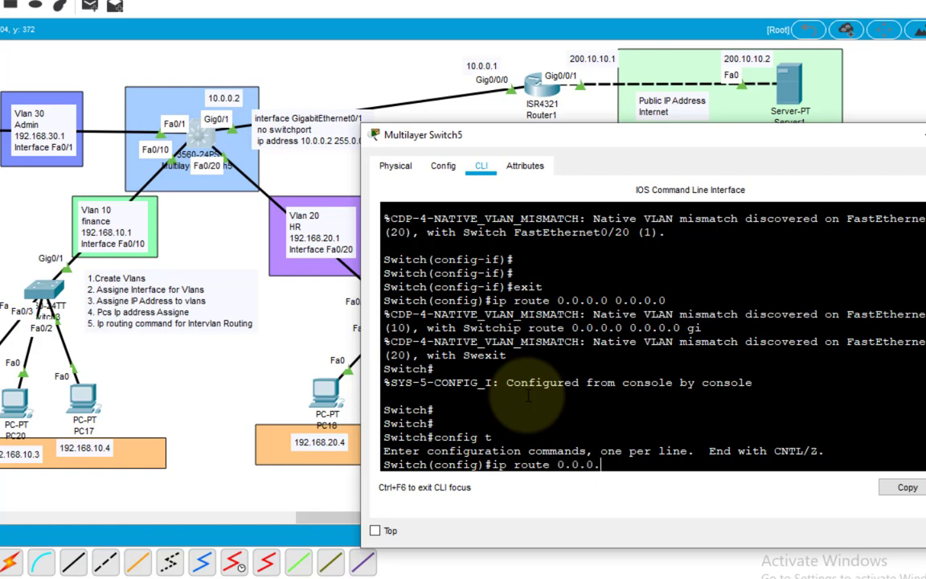
type("0 0.0.0.0")
type("gig0")
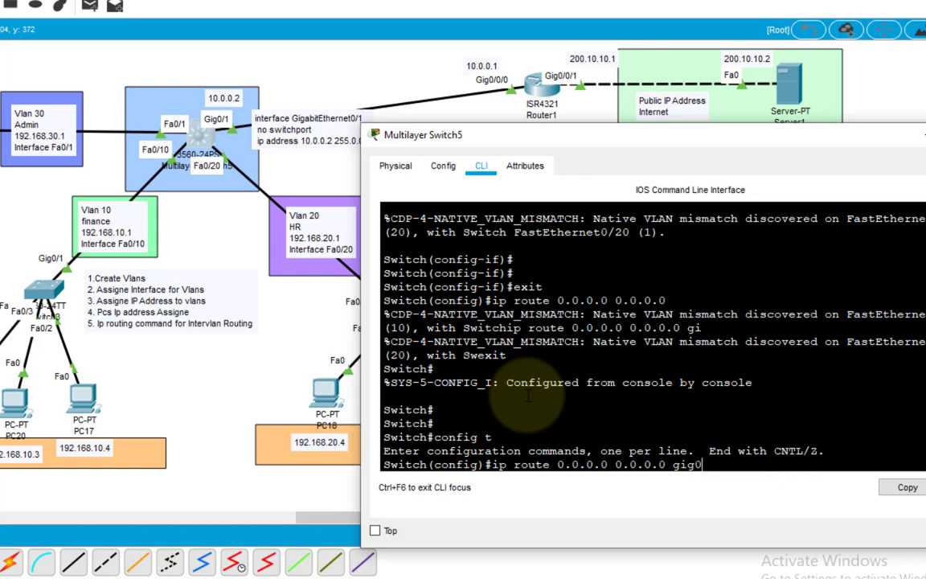
type("/1")
key("Return")
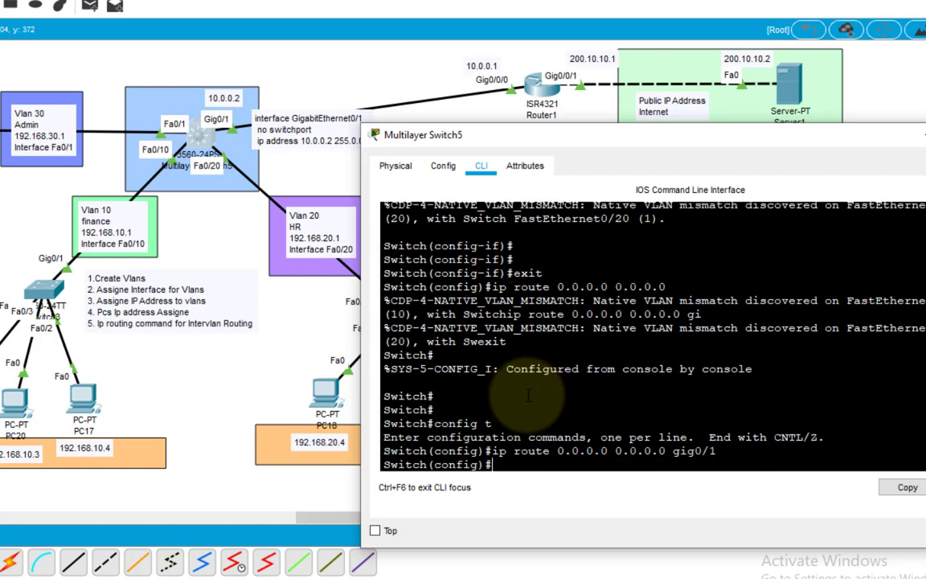
type("exit")
key("Return")
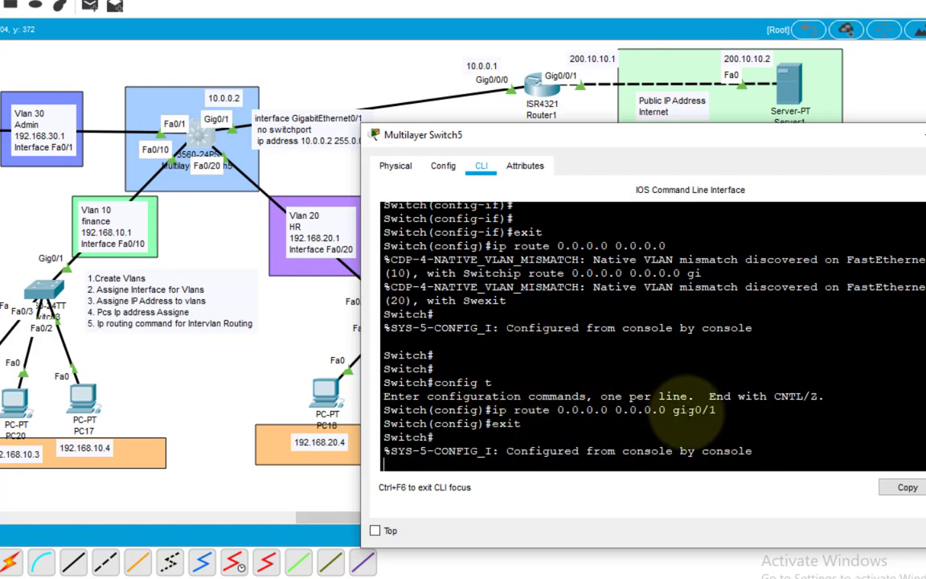
Copy the default-route command line through gig0/1 from Multilayer Switch5's console, and put its window away
left_click_drag(692, 410, 410, 412)
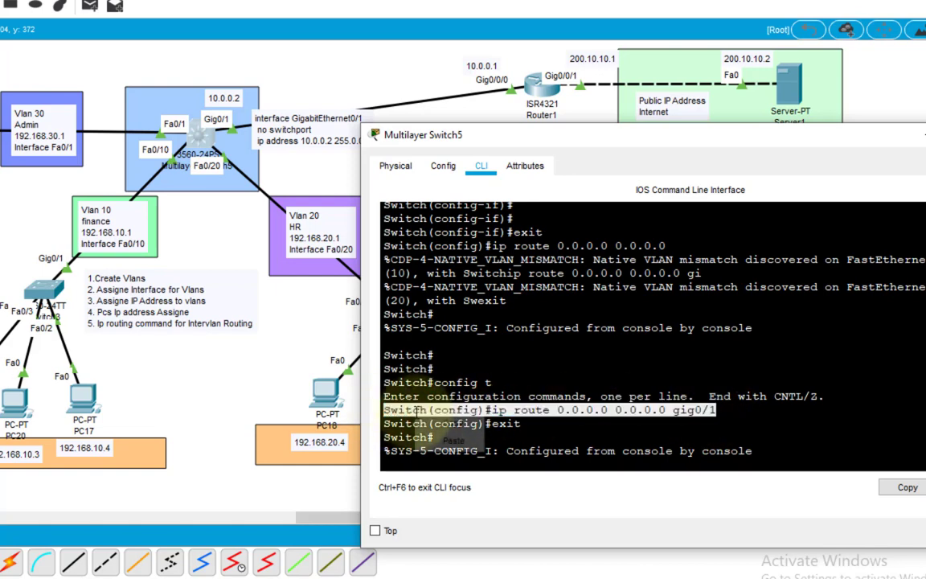
right_click(390, 411)
left_click(395, 426)
left_click(916, 137)
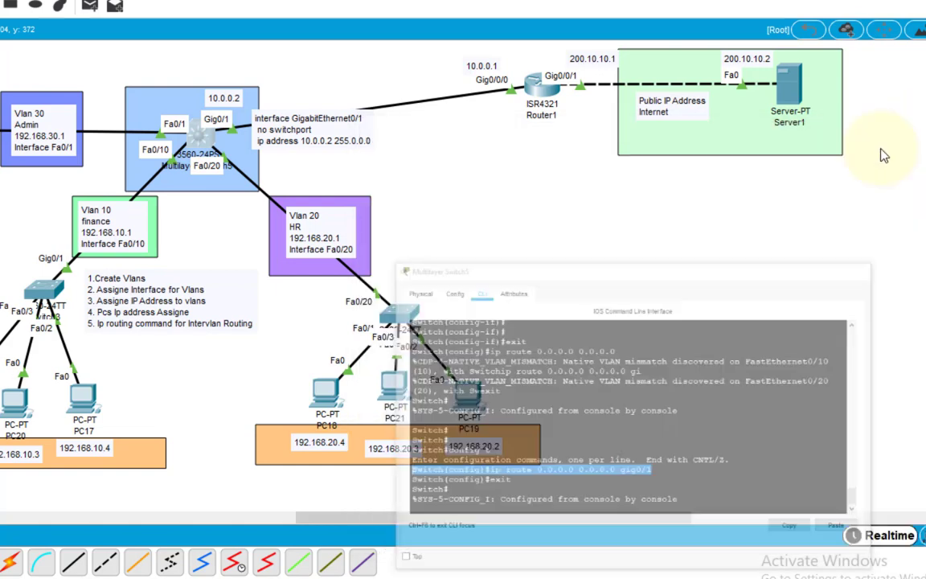
Move the GigabitEthernet0/1 note away from the multilayer switch and place the copied default-route command as a new note directly beneath it
left_click_drag(277, 120, 338, 123)
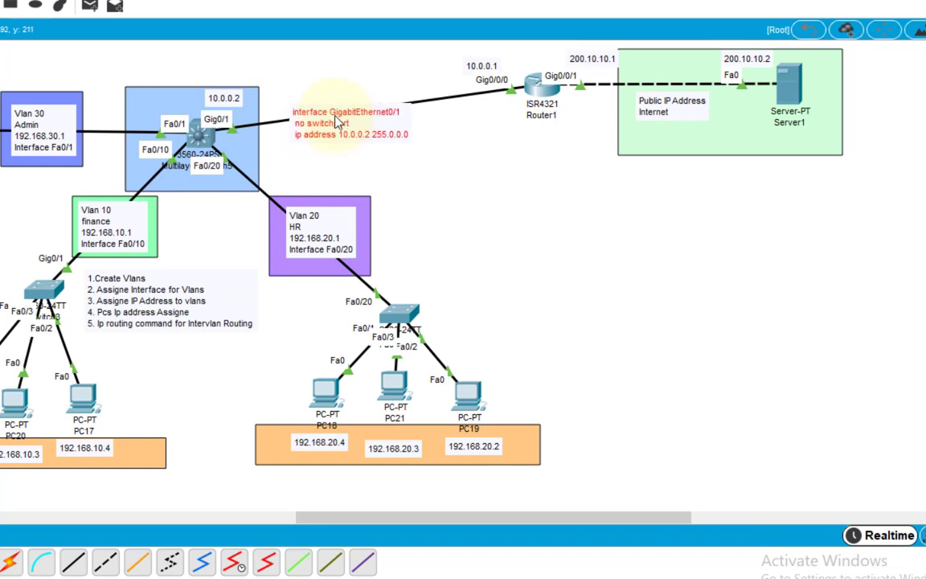
left_click(297, 157)
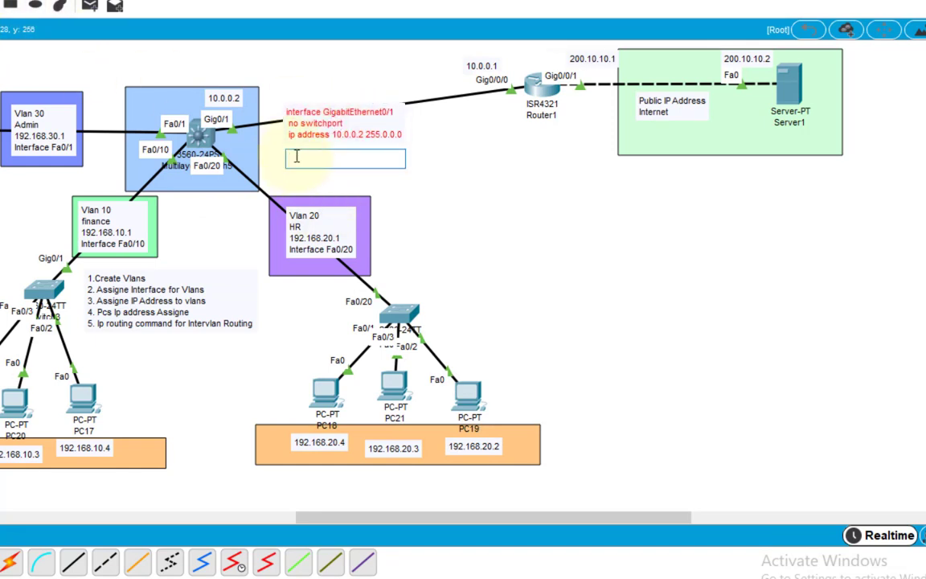
key("ctrl+v")
left_click(434, 184)
left_click(375, 153)
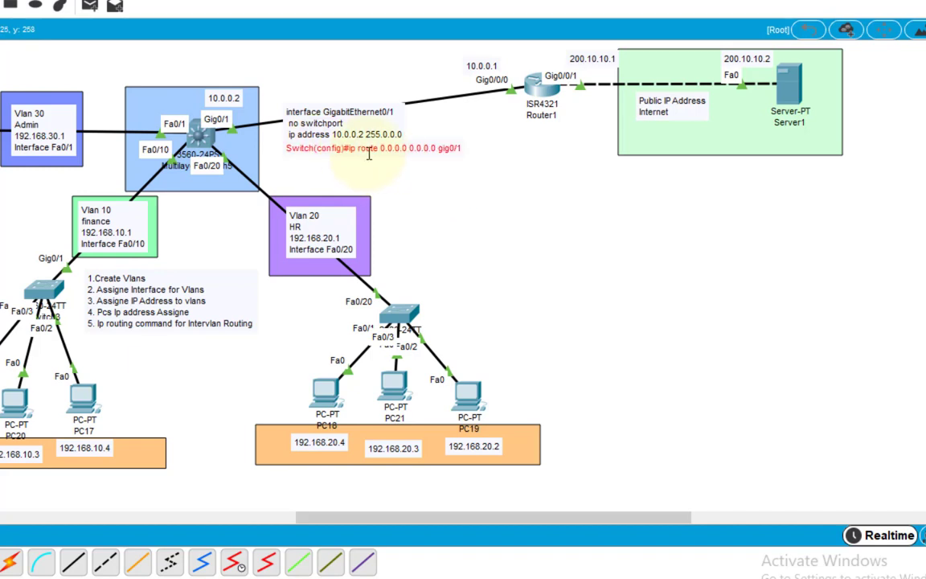
key("Left")
key("Left")
key("Left")
key("Left")
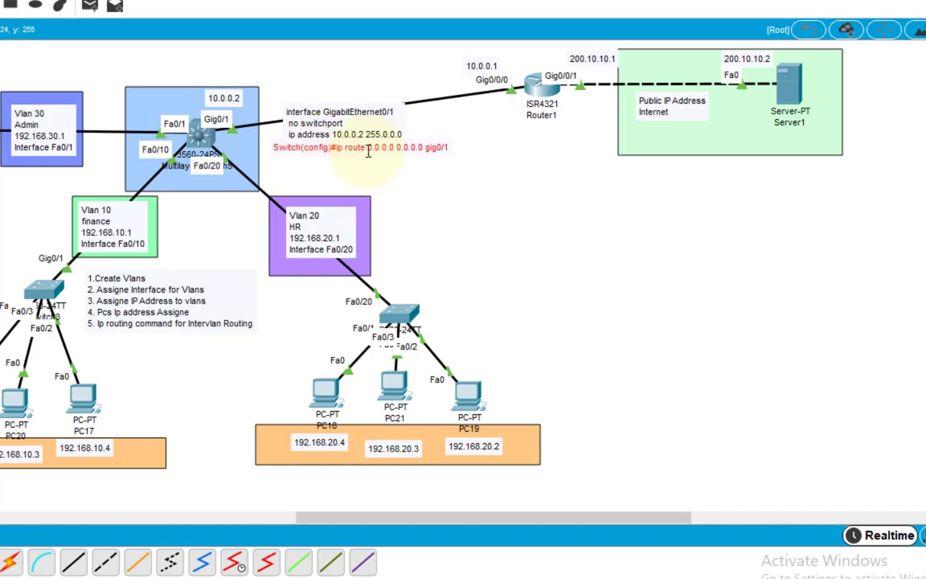
key("Left")
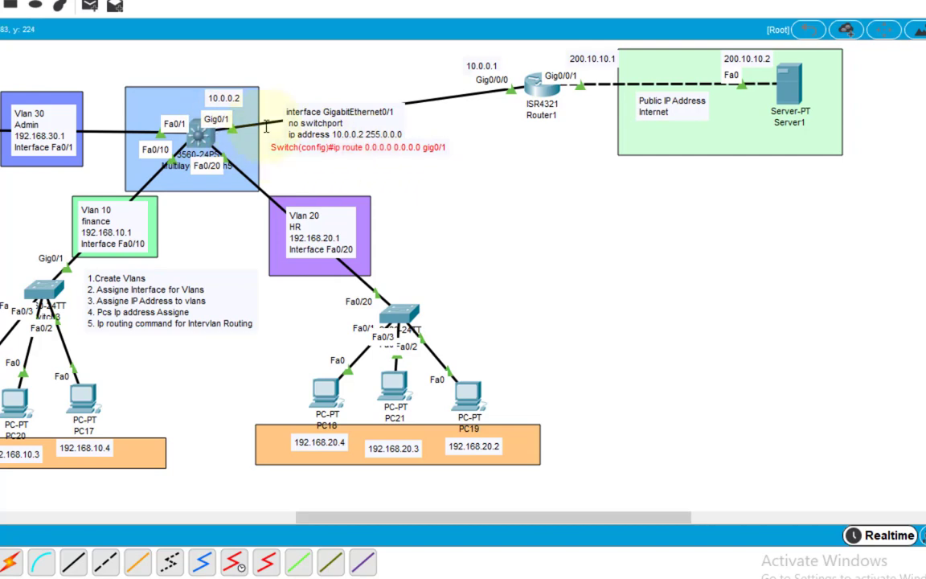
Open Router1's command line, place its window clear of the switch notes, and exit RIP configuration to global configuration mode
left_click(514, 82)
left_click_drag(475, 42, 794, 8)
key("Return")
key("Return")
type("exit")
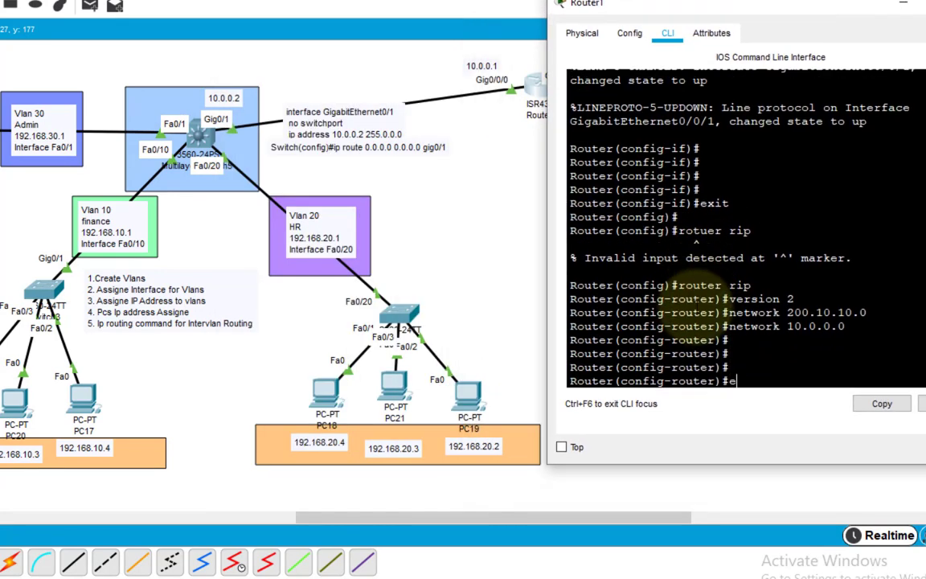
key("Return")
key("Return")
Add the default route 0.0.0.0 0.0.0.0 through gig0/0/0 on Router1, and issue the same command a second time
type("int")
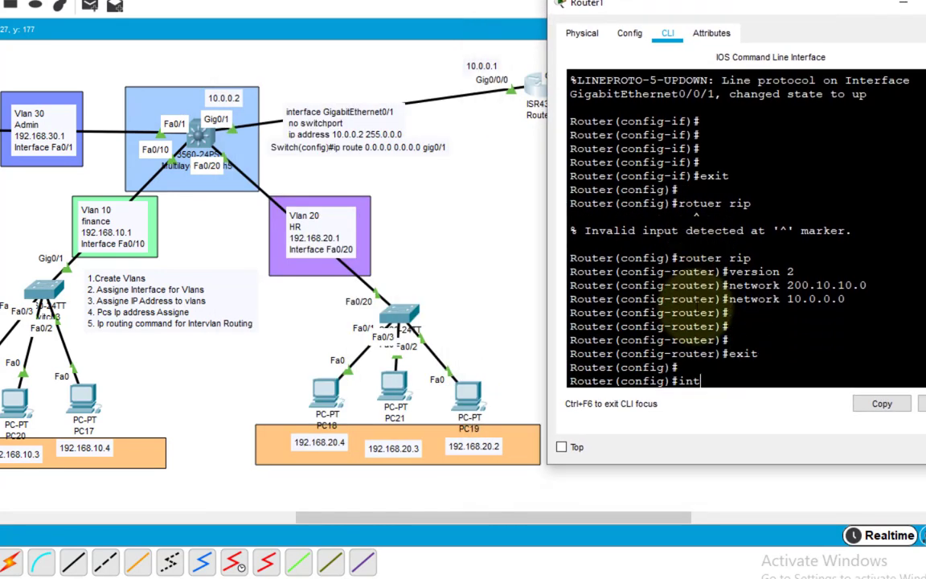
key("BackSpace")
key("BackSpace")
key("BackSpace")
key("BackSpace")
type("io")
type("p route")
type(" 0.0.0.0")
type("0")
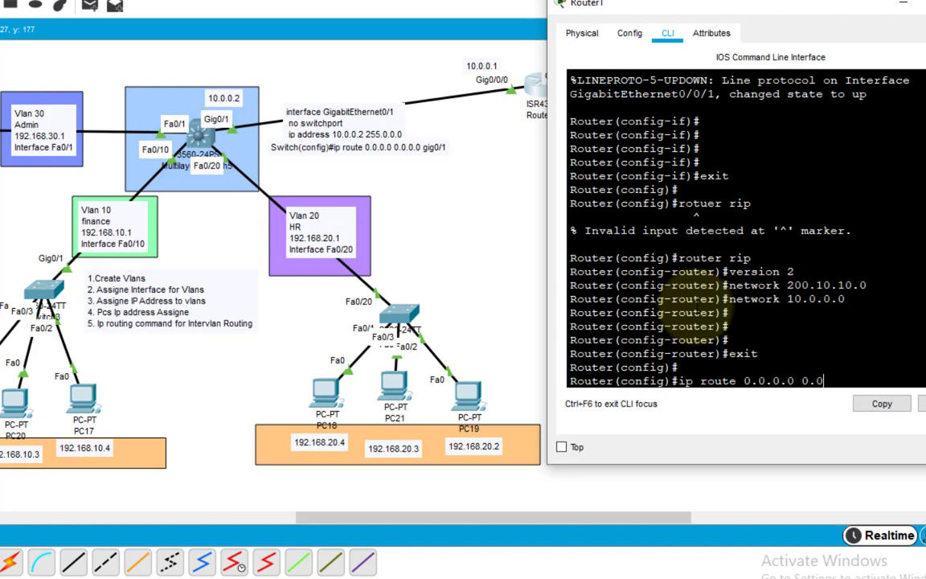
type(".0.0")
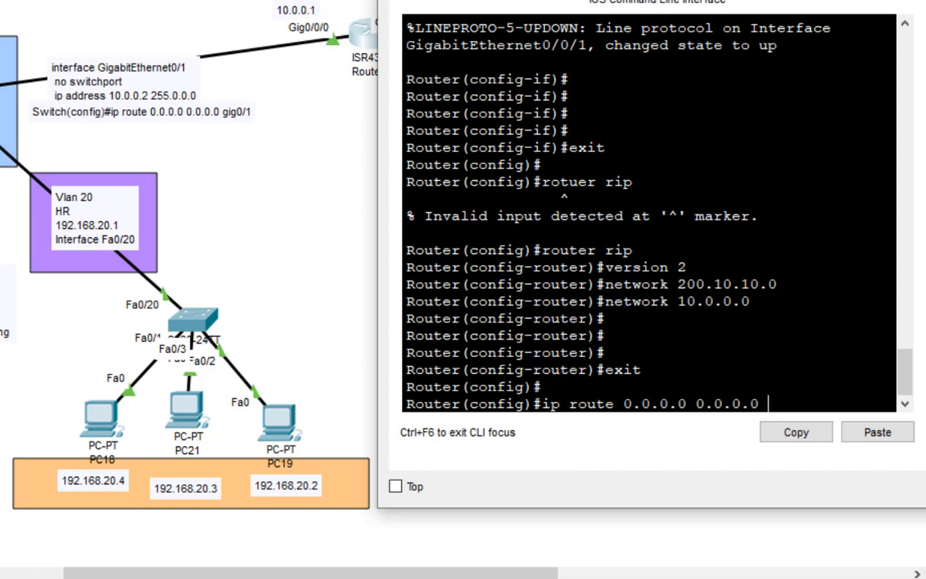
type("gig0/0/0")
key("Return")
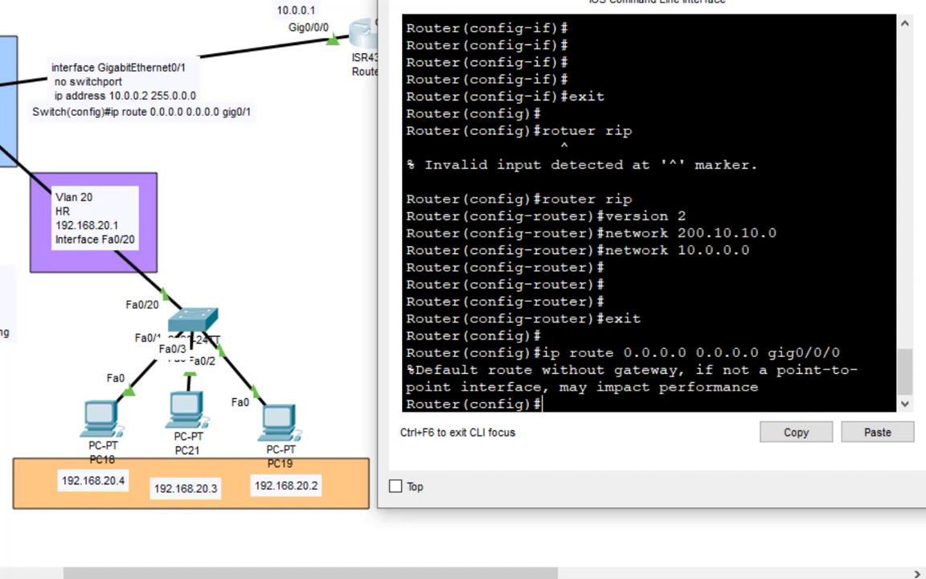
key("Return")
key("Up")
key("Return")
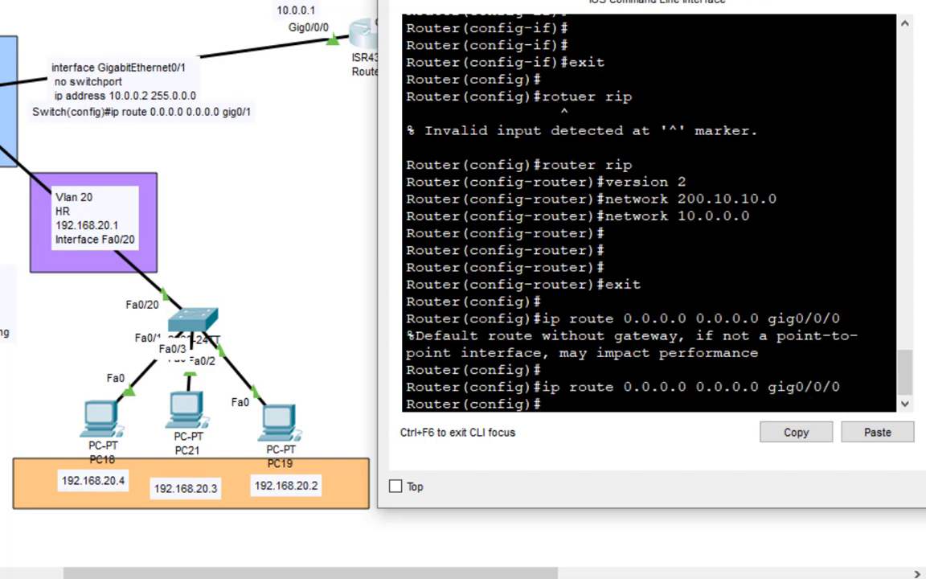
Copy the gig0/0/0 default-route command from Router1's console and place it as a note in the empty area below the router
left_click_drag(841, 318, 406, 320)
right_click(445, 331)
left_click(465, 339)
left_click(374, 195)
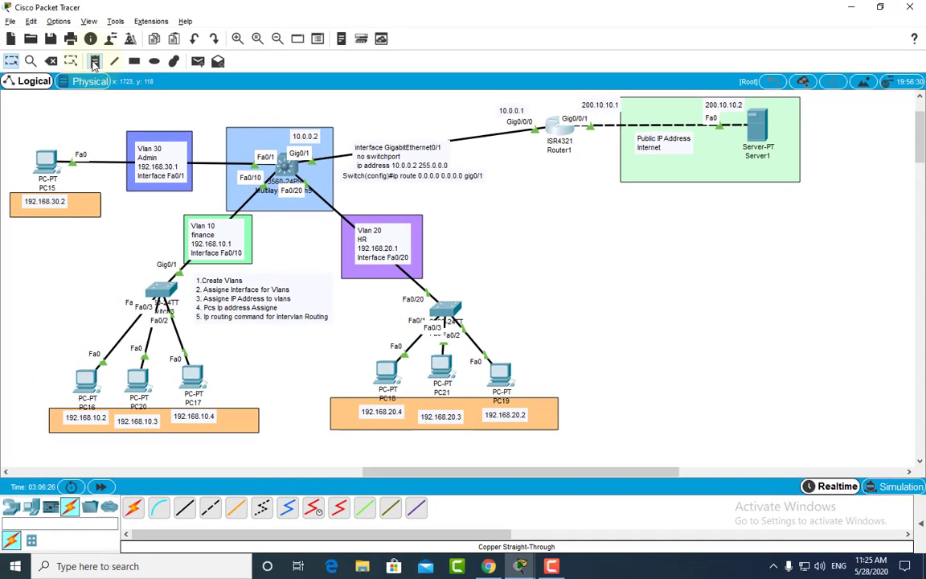
left_click(556, 207)
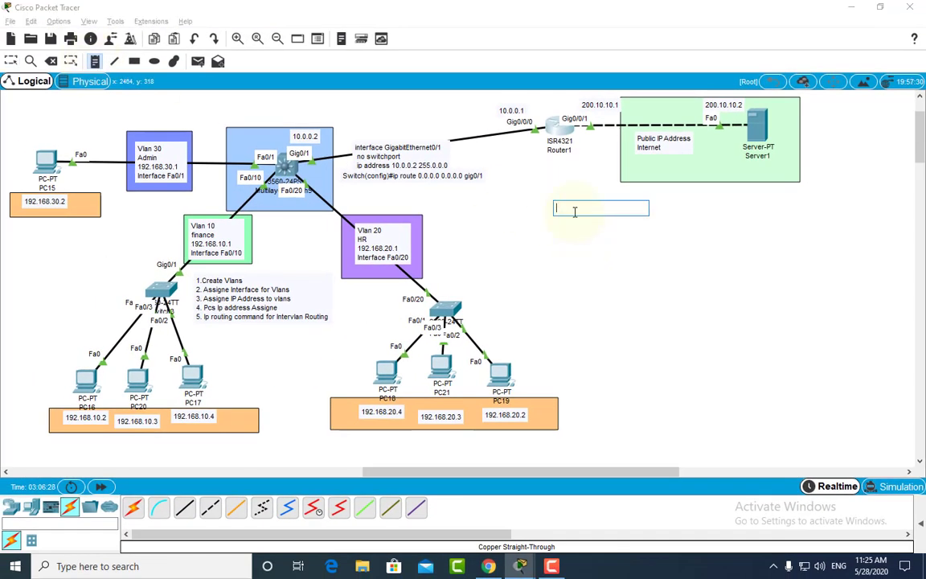
key("ctrl+v")
left_click(631, 227)
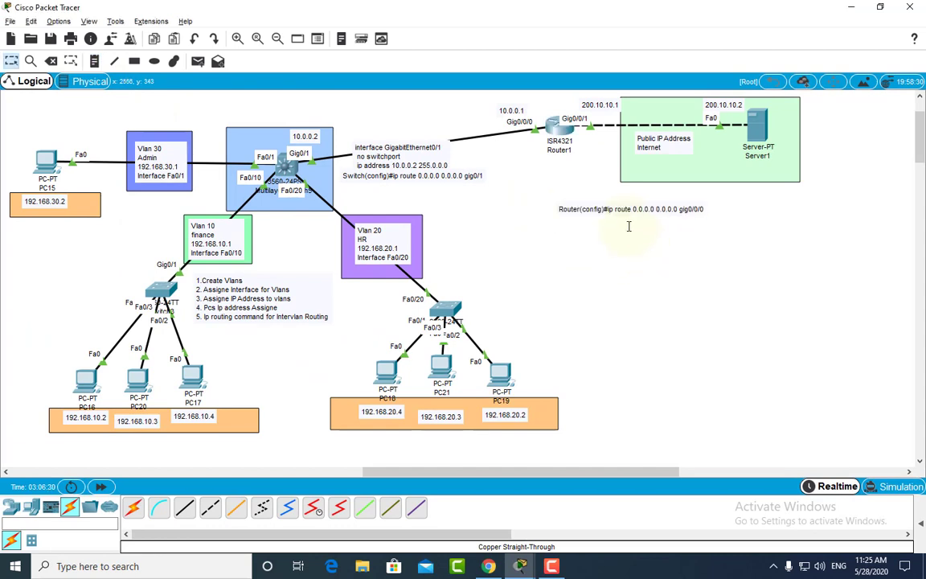
mouse_move(614, 208)
left_mouse_down()
mouse_move(593, 171)
mouse_move(609, 203)
left_mouse_up()
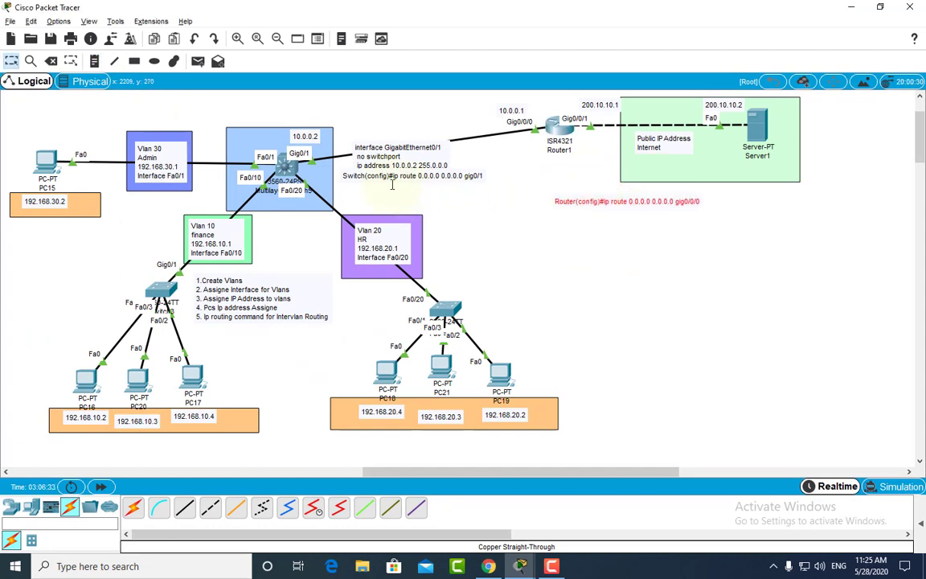
Align the GigabitEthernet0/1 note with the switch's route note, and move the router's route note up close beneath Router1
left_click(399, 159)
left_click_drag(400, 159, 387, 159)
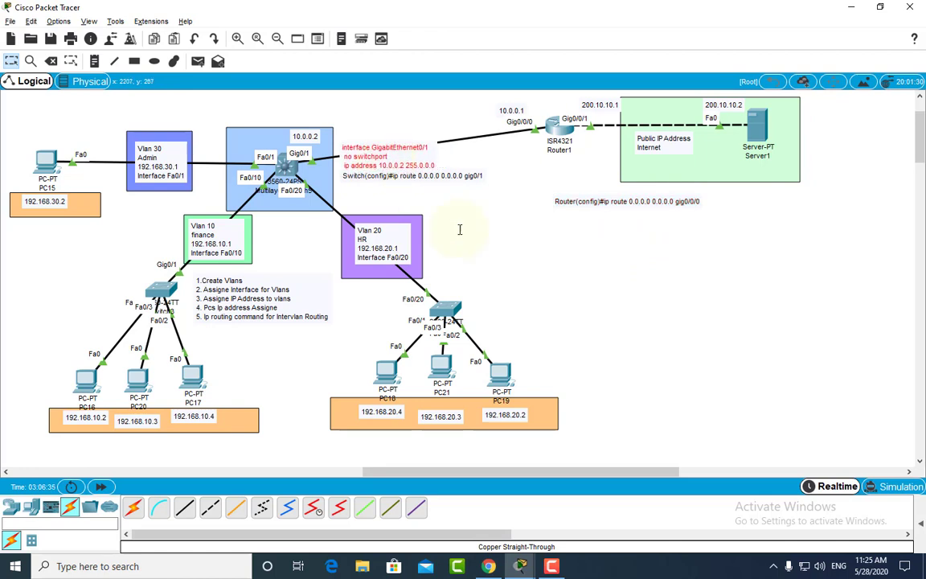
left_click(507, 238)
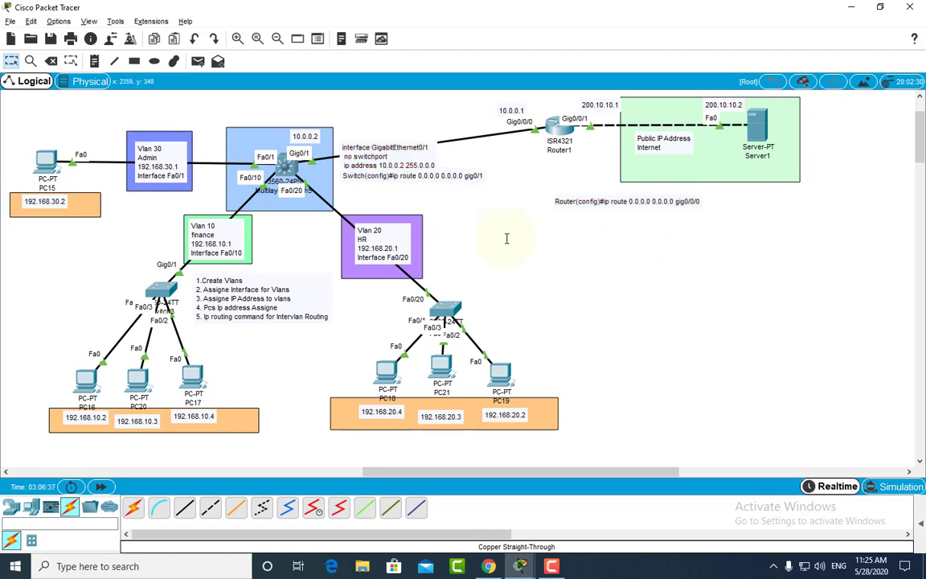
left_click_drag(621, 200, 612, 175)
left_click(492, 201)
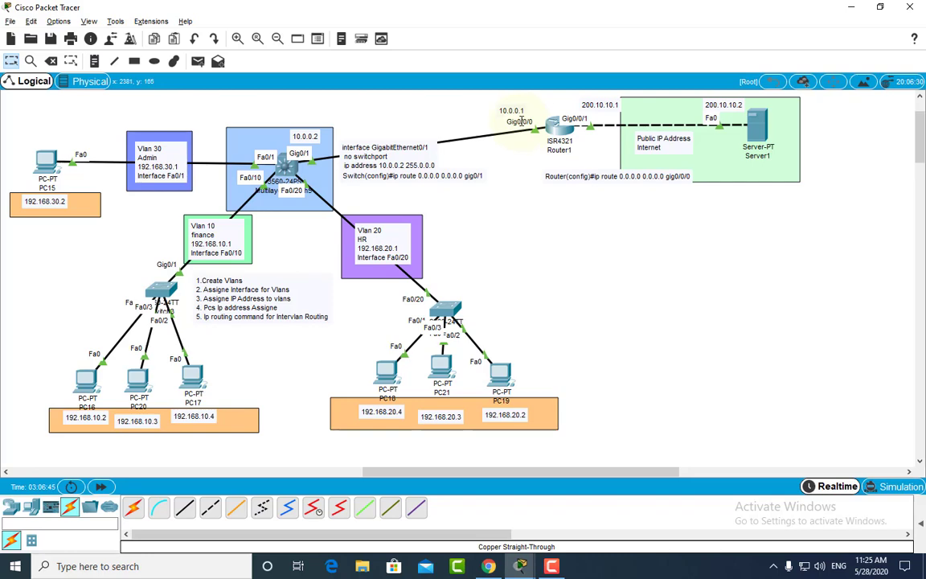
left_click(505, 375)
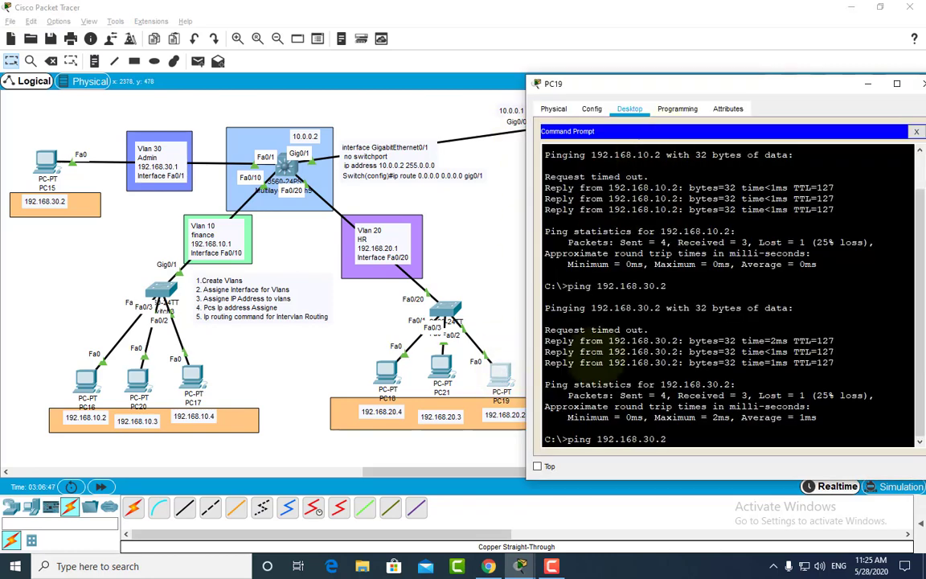
left_click_drag(721, 89, 483, 183)
left_click(695, 183)
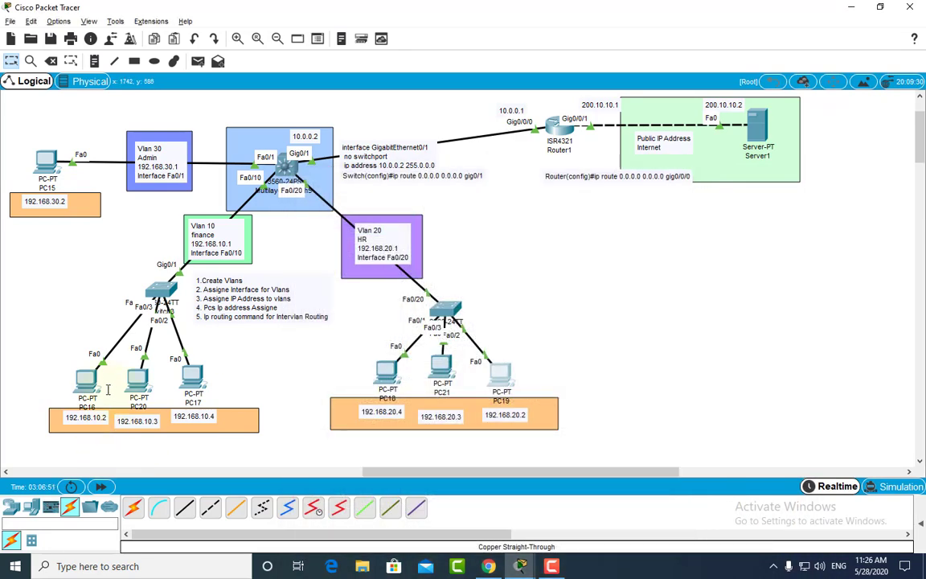
Open PC16's command prompt, place its window below the router link, and ping Router1's inside address 10.0.0.1
left_click(86, 378)
left_click(558, 149)
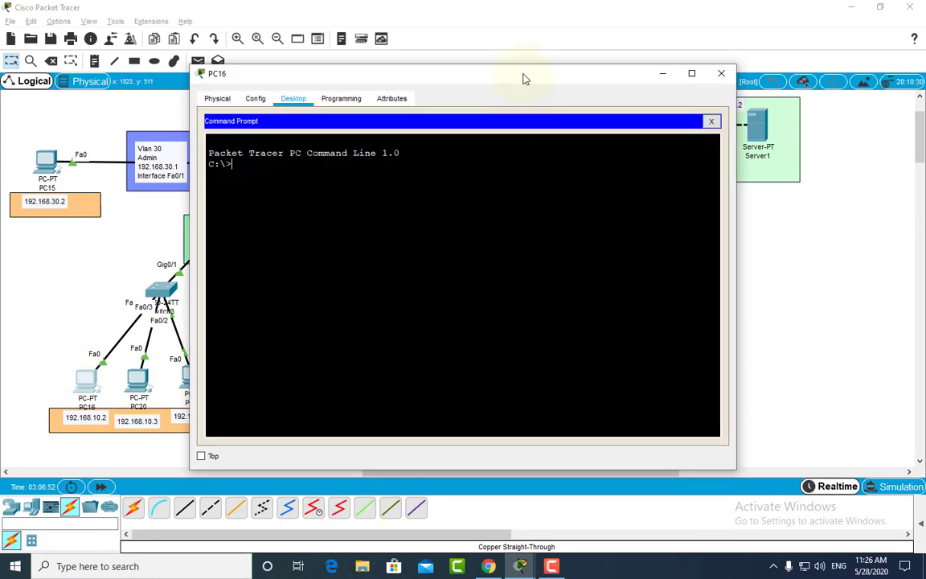
left_click_drag(524, 79, 615, 203)
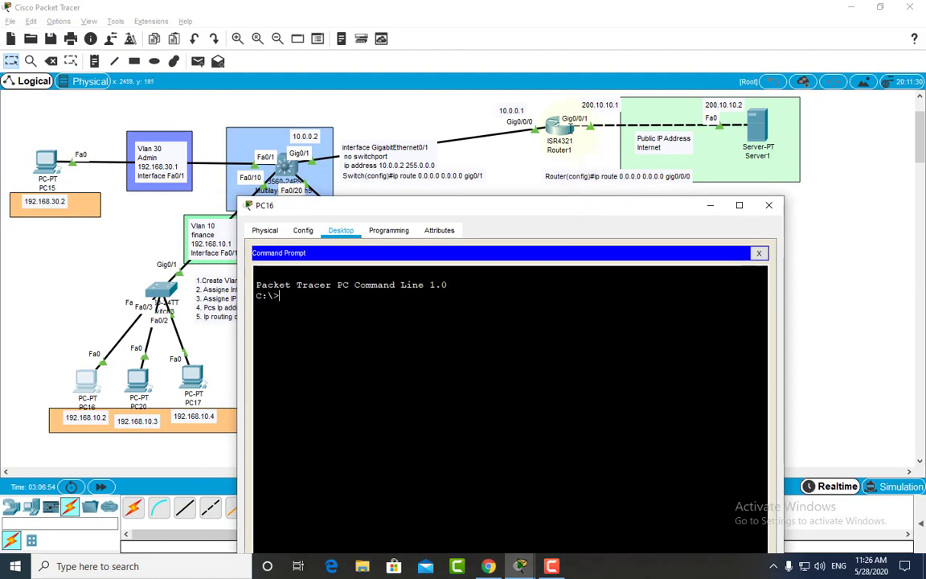
left_click_drag(505, 213, 567, 220)
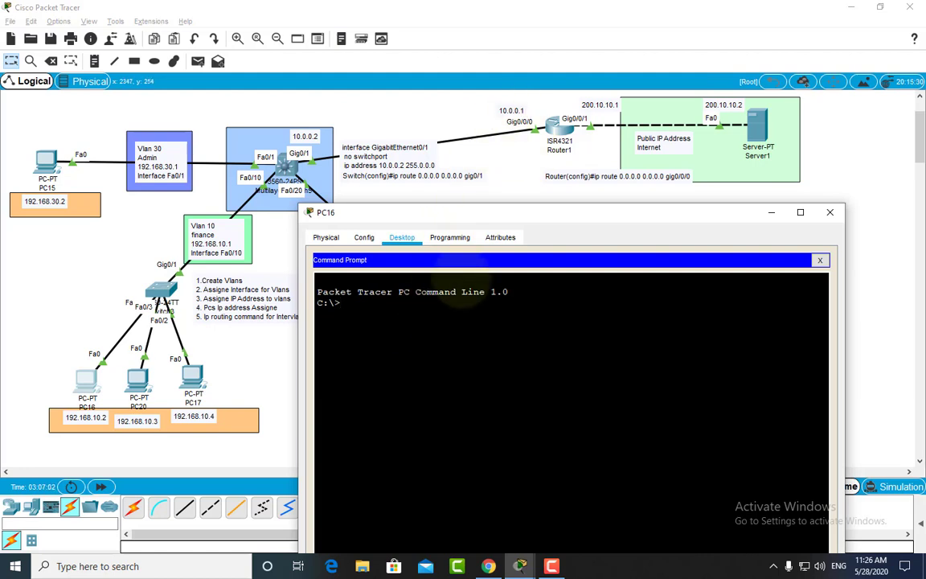
type("ng 10.0.0.1")
key("Return")
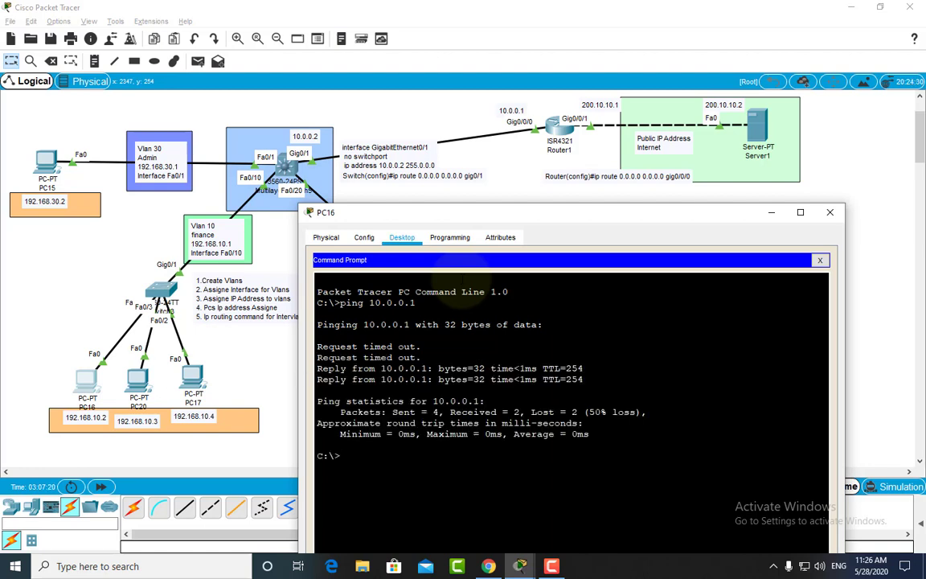
Repeat the ping to 10.0.0.1 from PC16, and reposition the window to view the replies and the topology
key("Up")
key("Return")
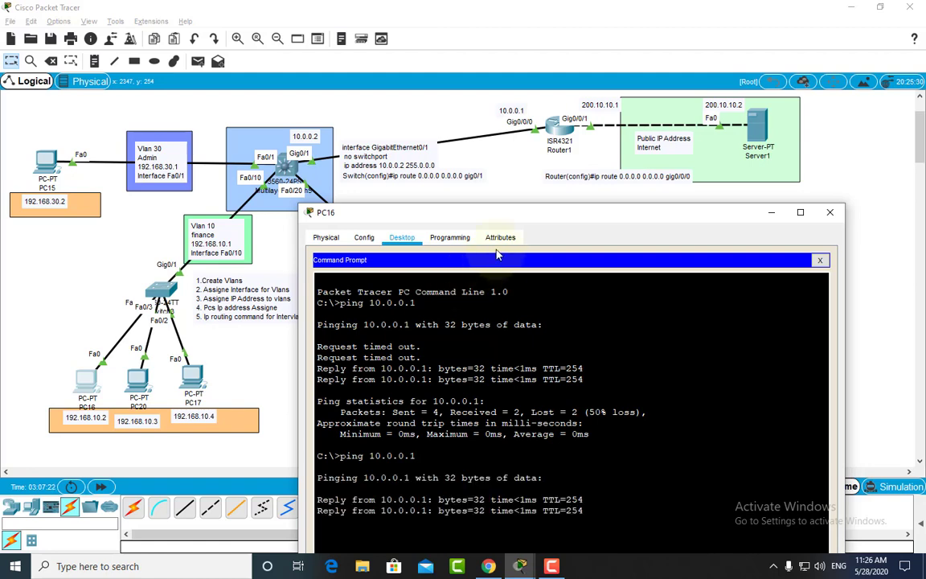
left_click_drag(505, 213, 496, 138)
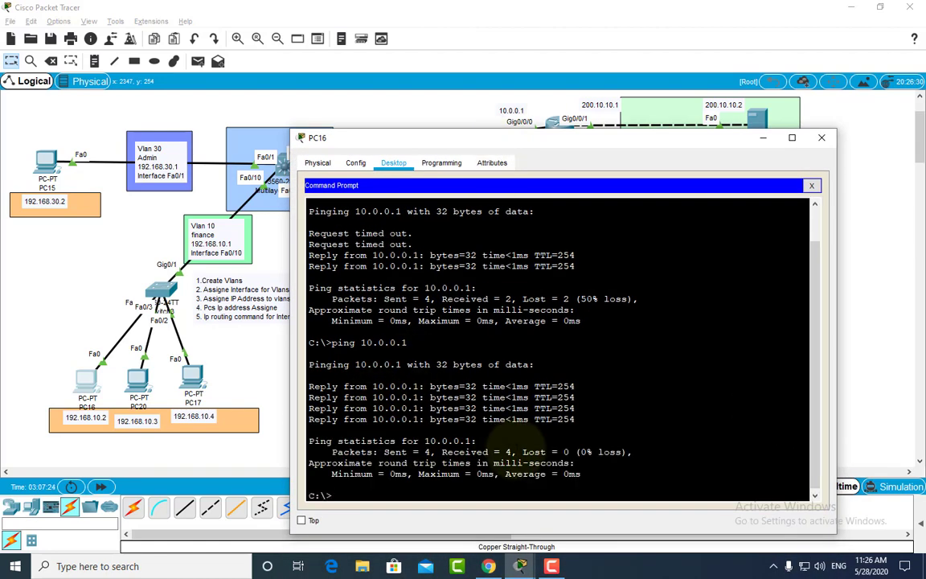
left_click_drag(625, 142, 602, 181)
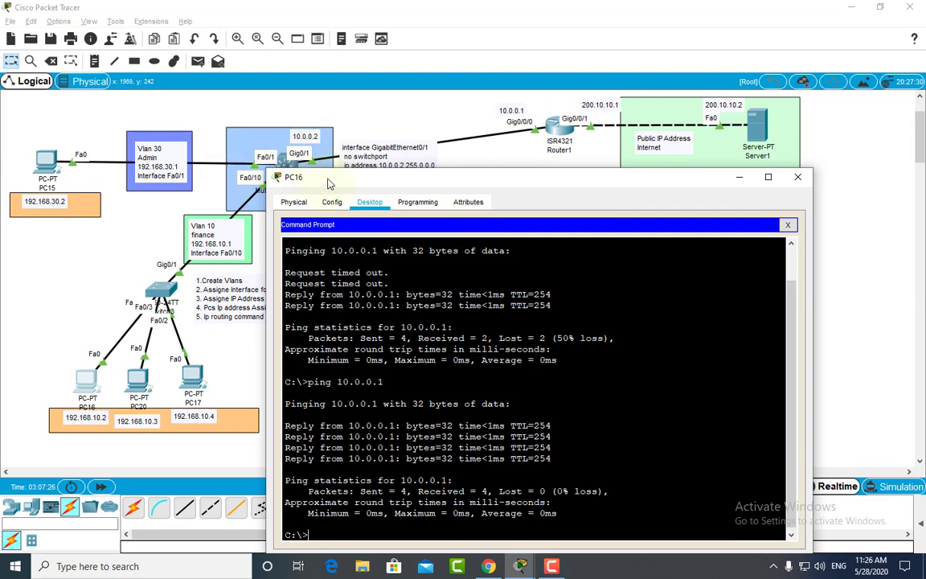
left_click_drag(327, 184, 330, 207)
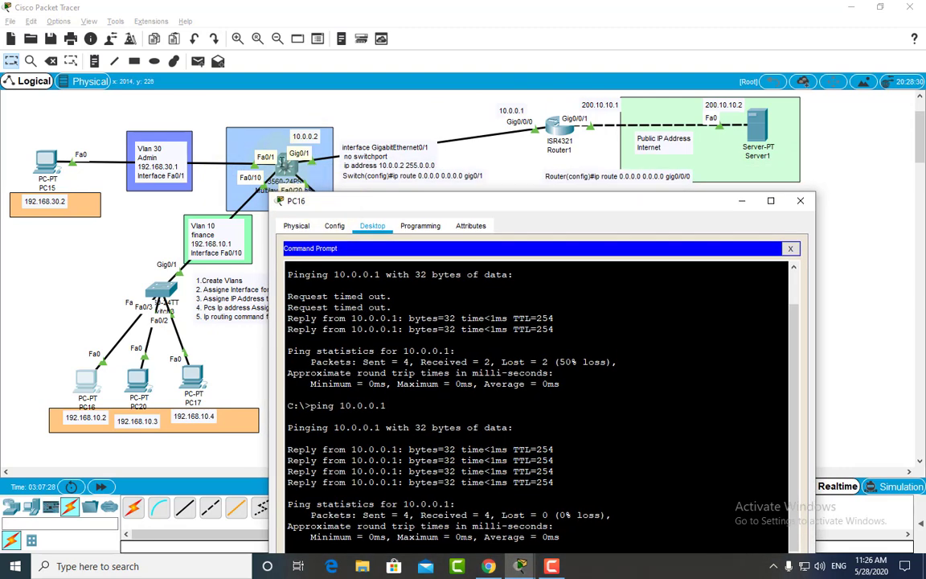
left_click_drag(536, 209, 500, 152)
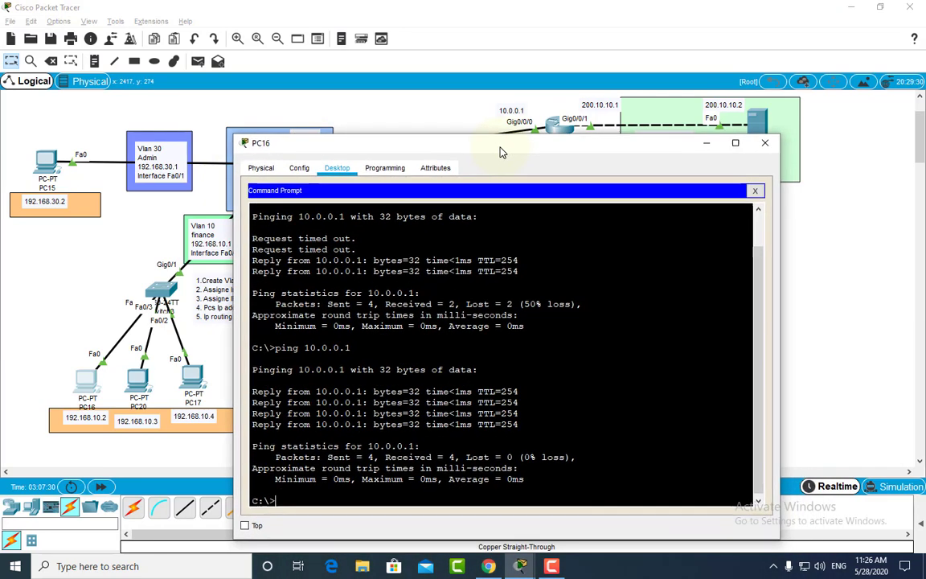
Ping Server1's public address 200.10.10.2 from PC16's command prompt, moving the window aside so the server stays in view
key("Return")
key("Up")
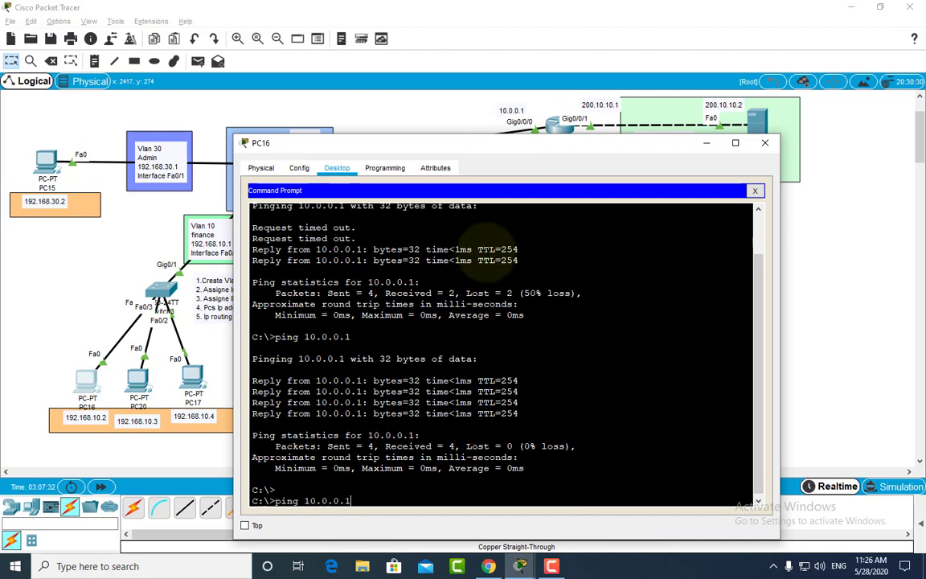
key("BackSpace")
key("BackSpace")
key("BackSpace")
key("BackSpace")
key("BackSpace")
key("BackSpace")
key("BackSpace")
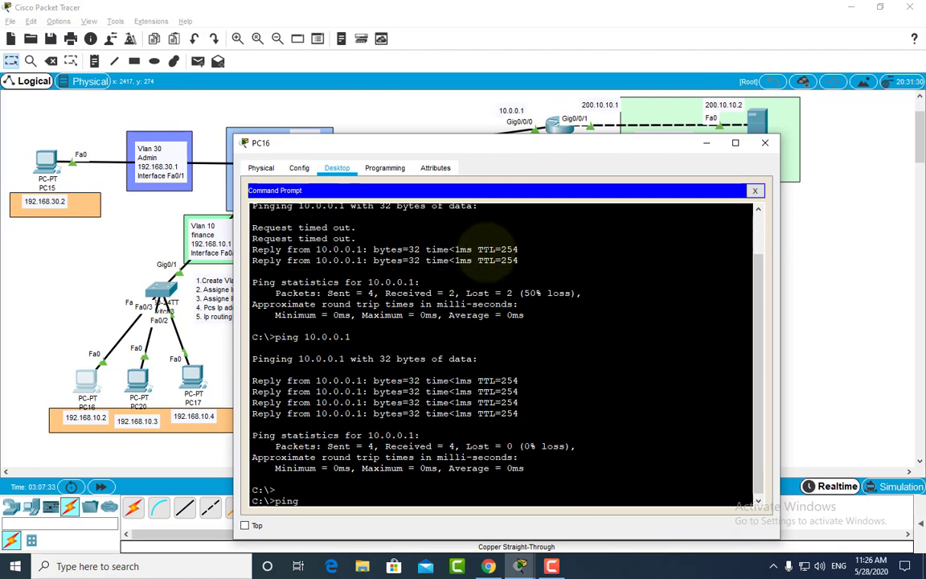
left_click_drag(527, 145, 341, 109)
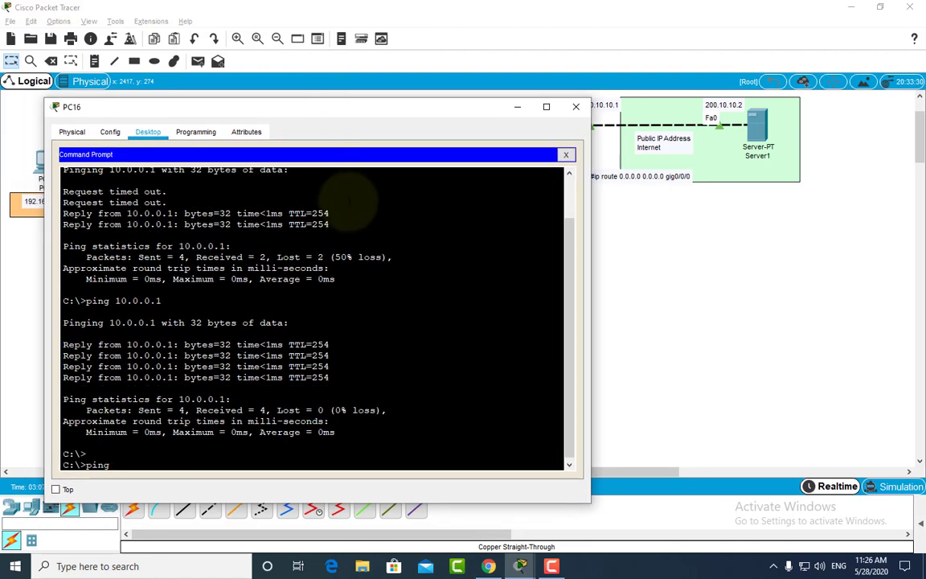
type("2000.")
key("BackSpace")
type(".10.10.2")
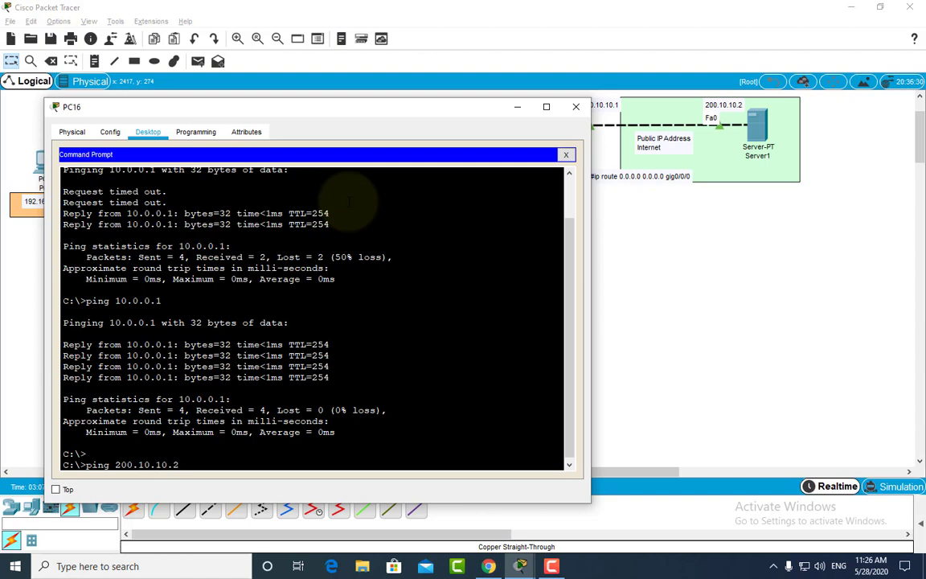
key("Return")
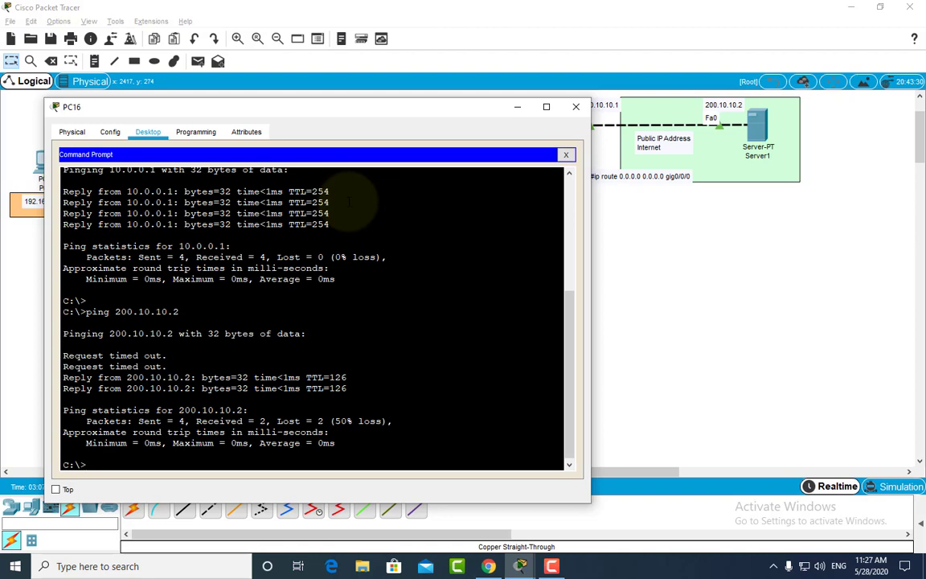
Repeat the ping to 200.10.10.2 from PC16 and close the PC's window
key("Up")
key("Return")
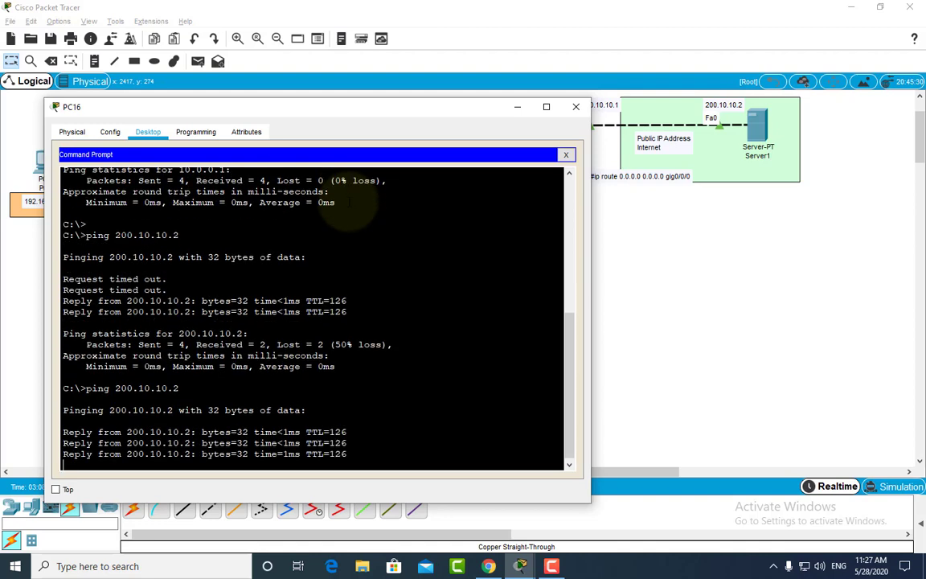
left_click(576, 106)
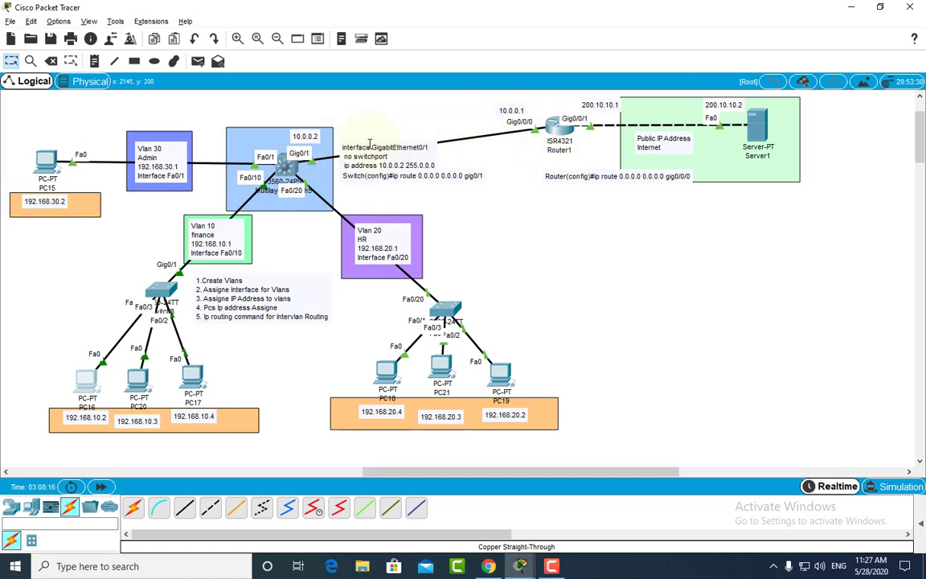
Nudge the GigabitEthernet0/1 configuration note slightly to line up with the switch's route note
left_click_drag(370, 143, 370, 143)
left_click(471, 211)
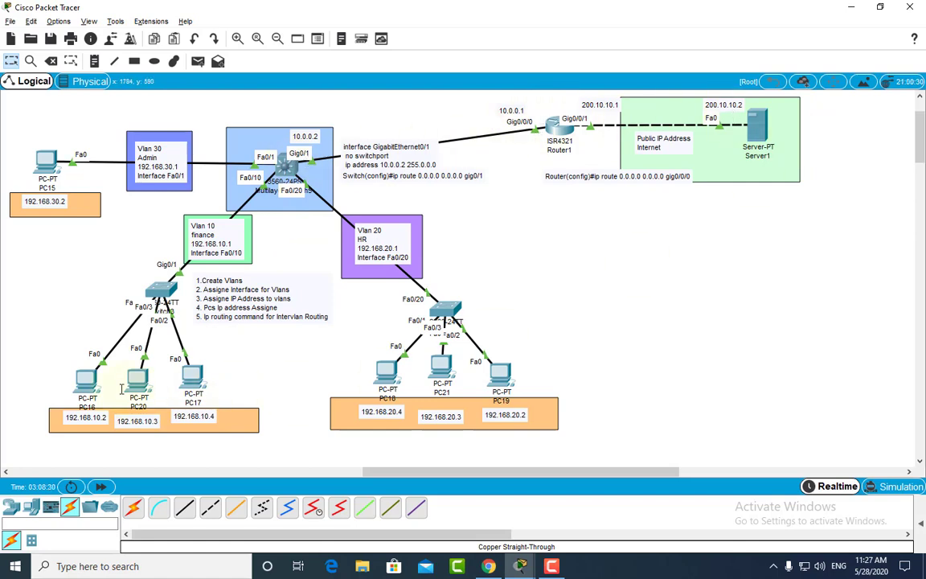
Load Server1's website at 200.10.10.2 in PC16's web browser, and close the PC's window
left_click(89, 381)
left_click_drag(335, 83, 88, 94)
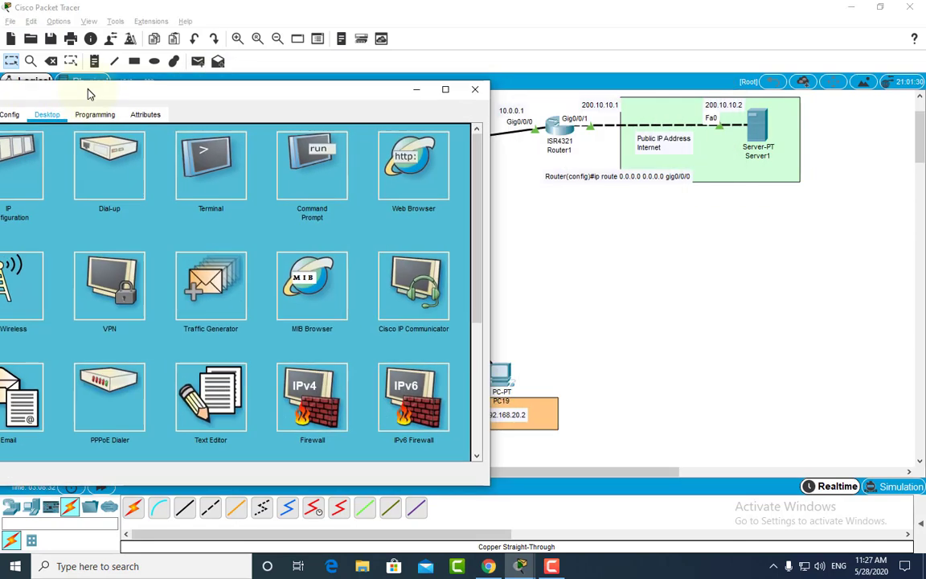
left_click(405, 180)
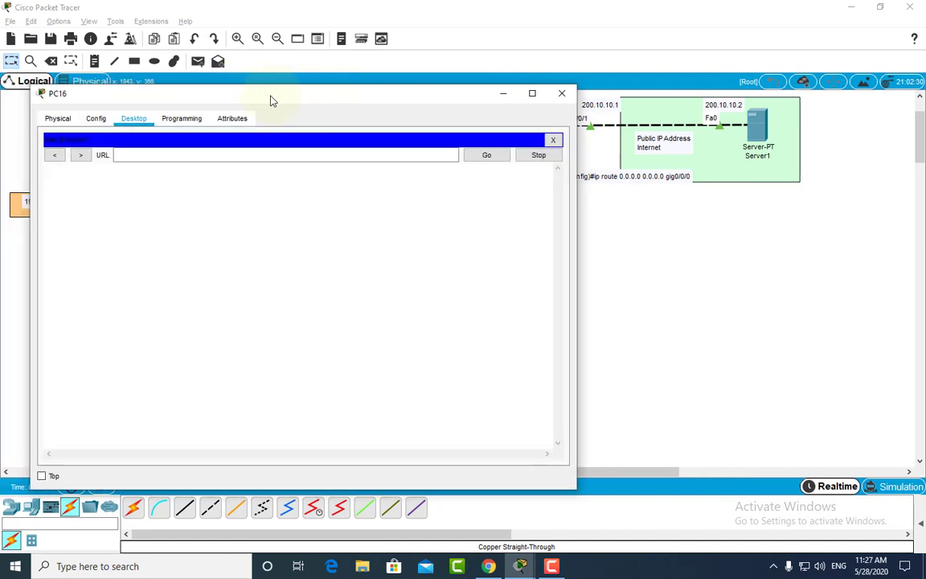
left_click(197, 157)
type("20")
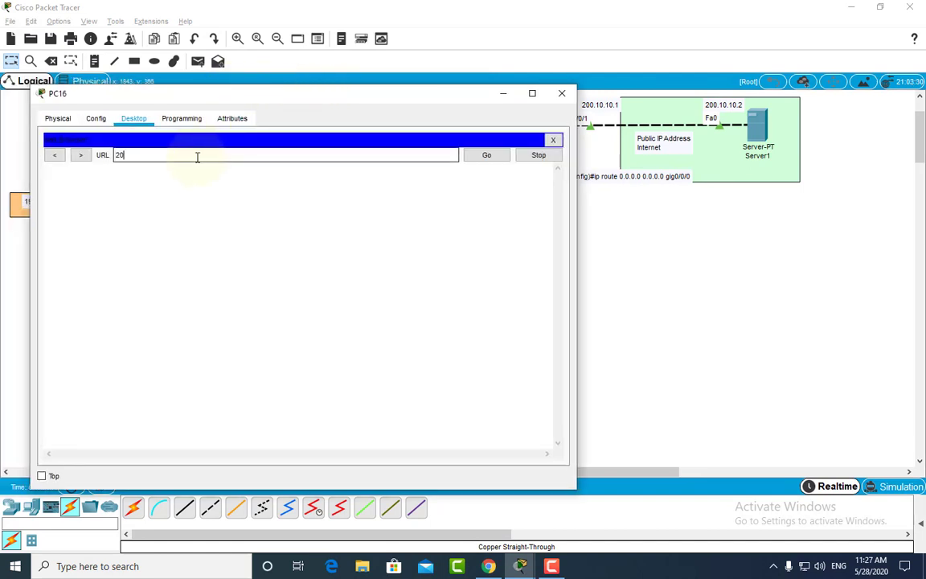
type("0.10.10.2")
key("Return")
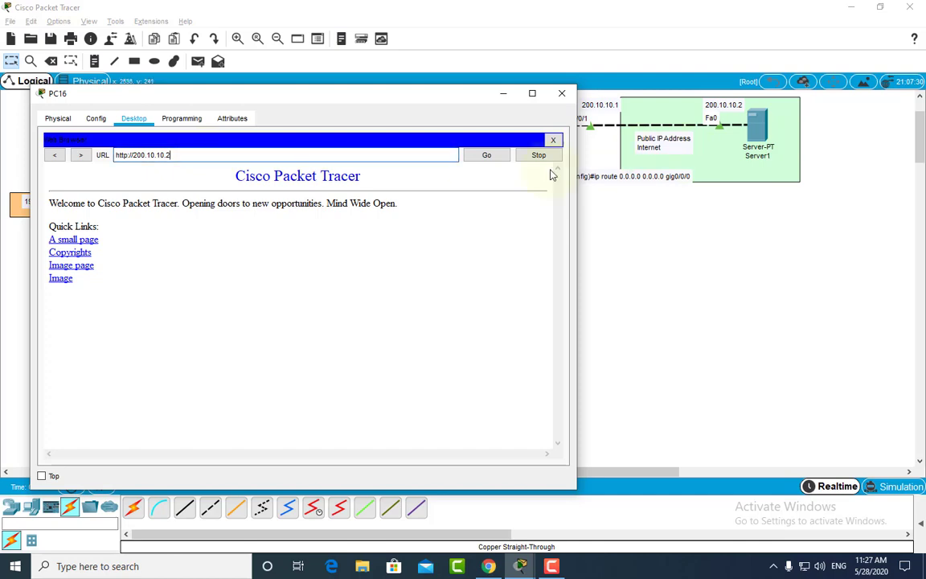
left_click(561, 94)
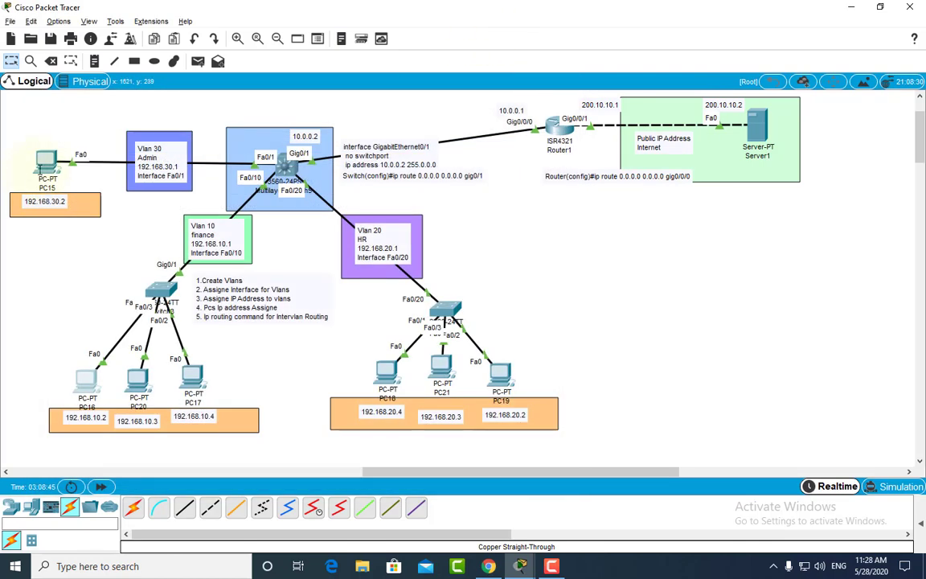
Open PC15's web browser, place its window clear of the server, and load the site at 200.10.10.2
left_click(45, 158)
left_click(658, 131)
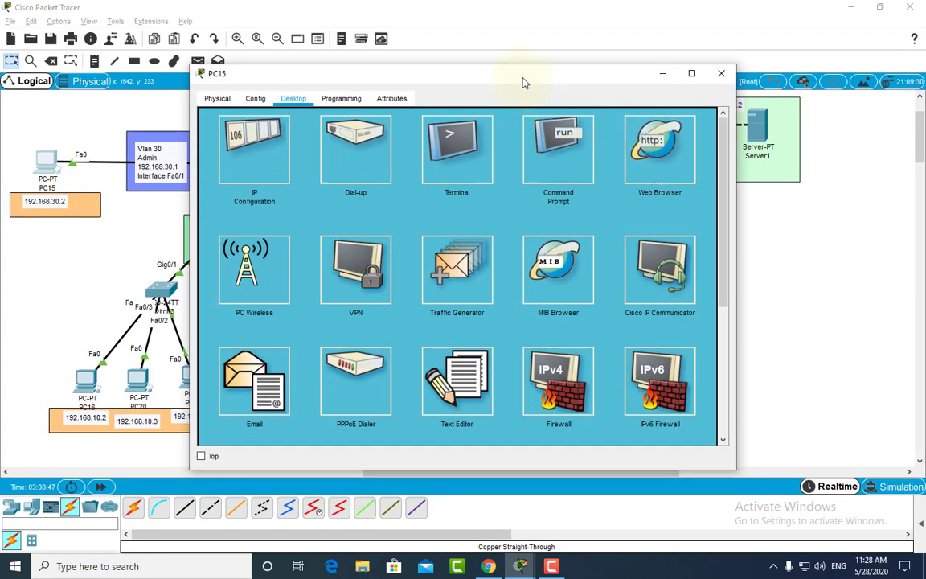
left_click_drag(523, 74, 352, 83)
left_click(238, 146)
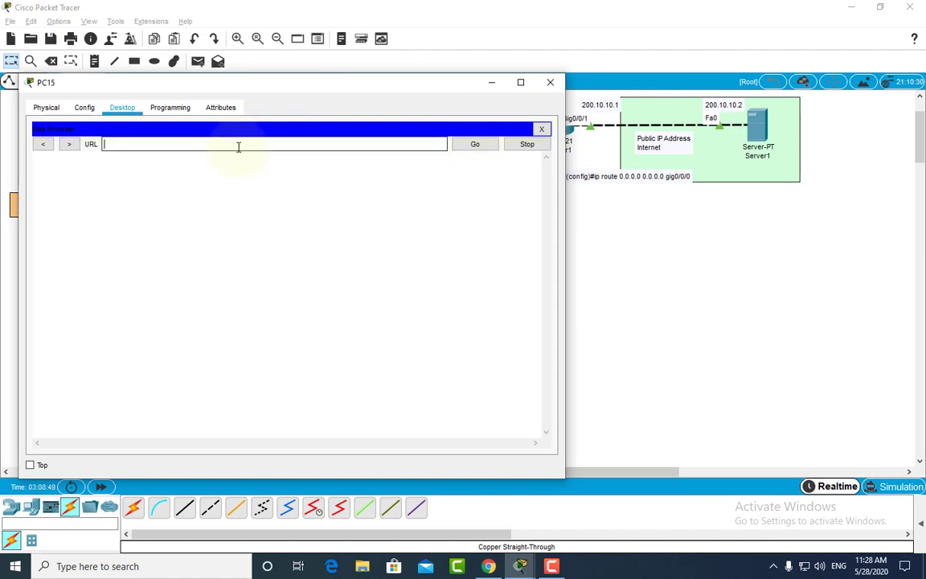
type("200.10.10.2")
key("Return")
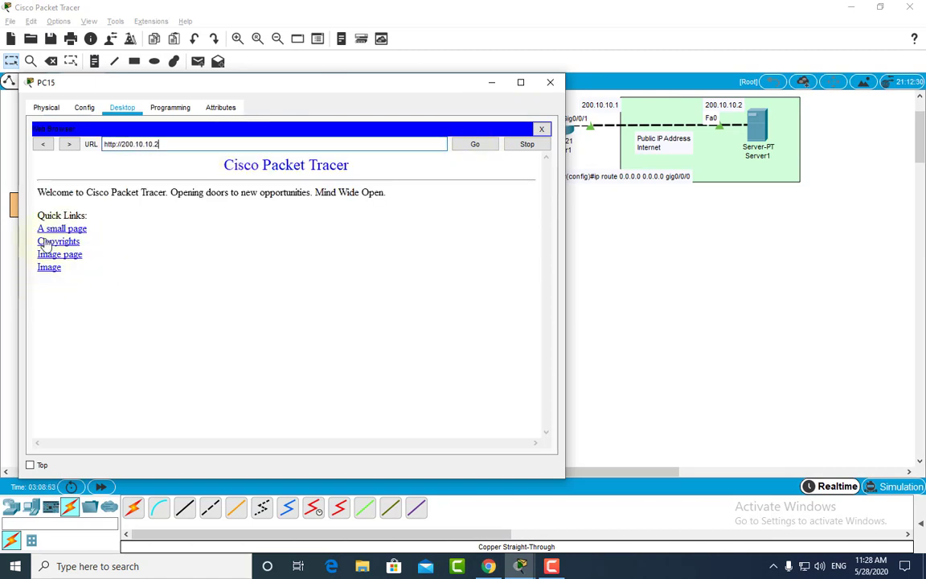
Visit the site's small page, Copyrights and Image links, return to the home page, and close PC15's window
left_click(42, 228)
left_click(45, 174)
left_click(42, 240)
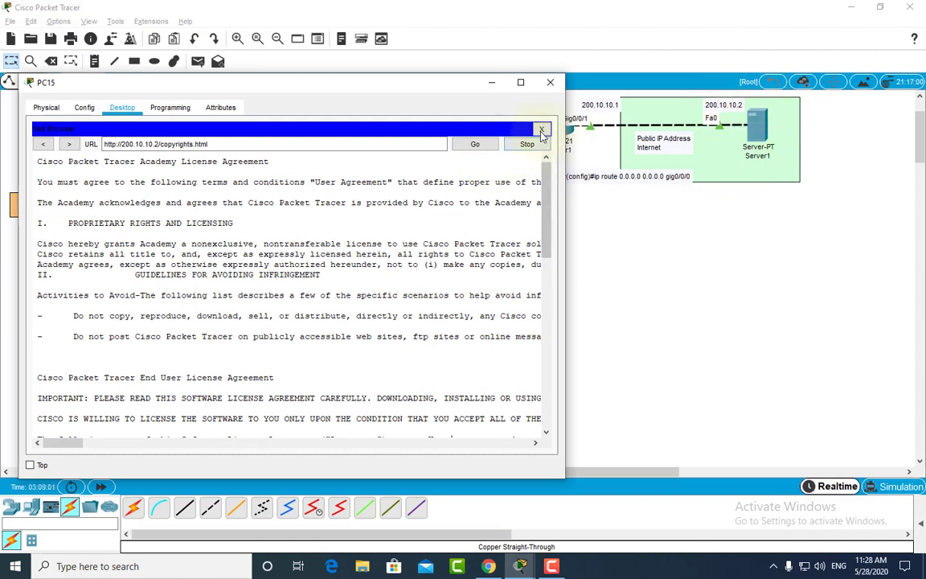
left_click(42, 145)
left_click(49, 266)
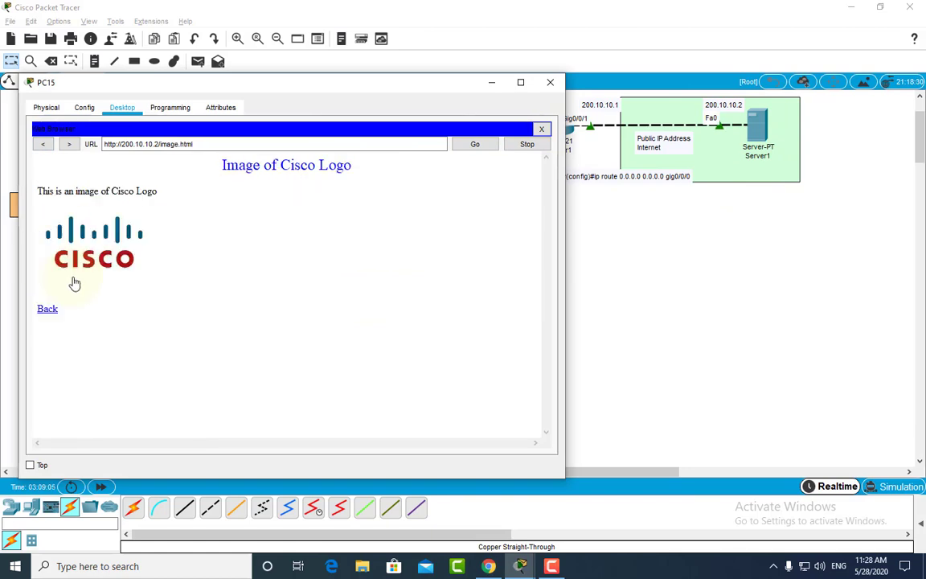
left_click(46, 311)
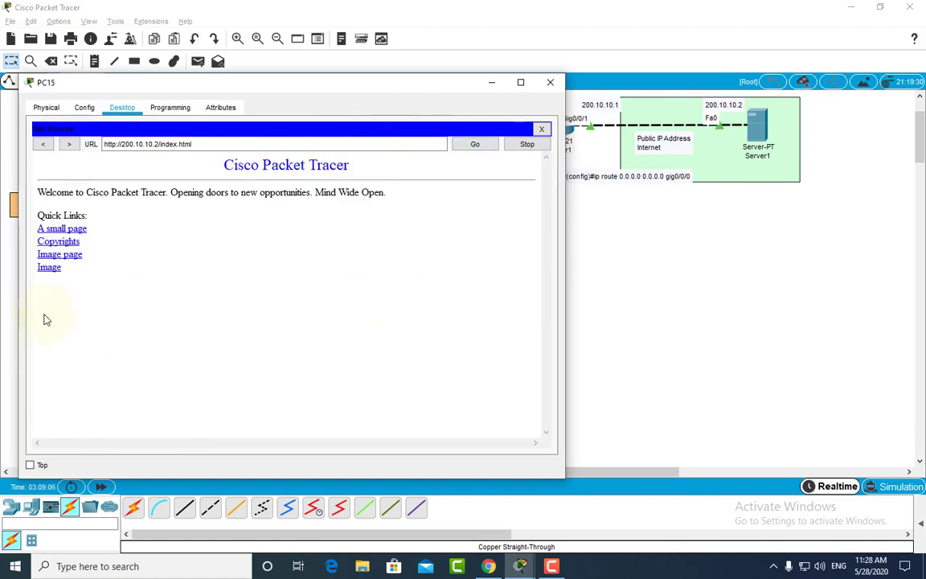
left_click(550, 82)
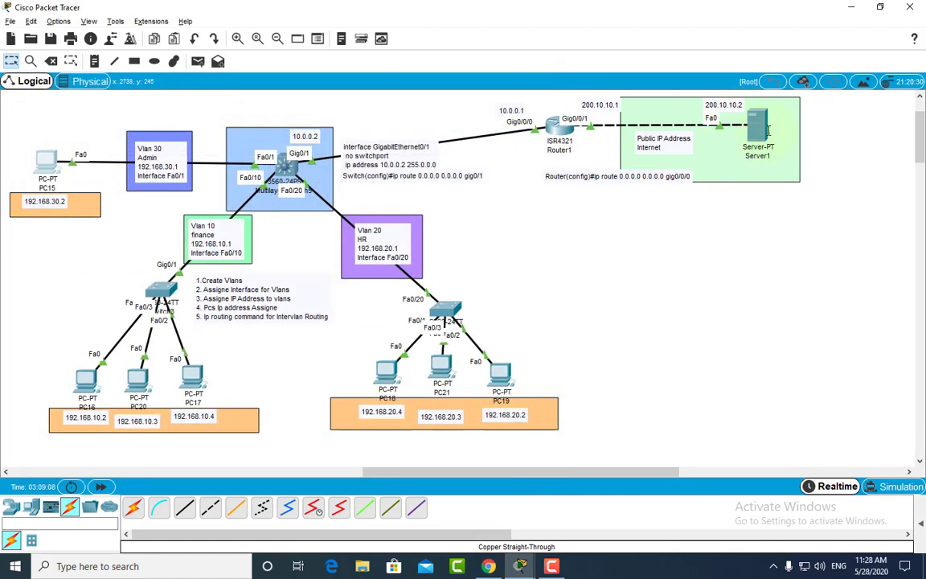